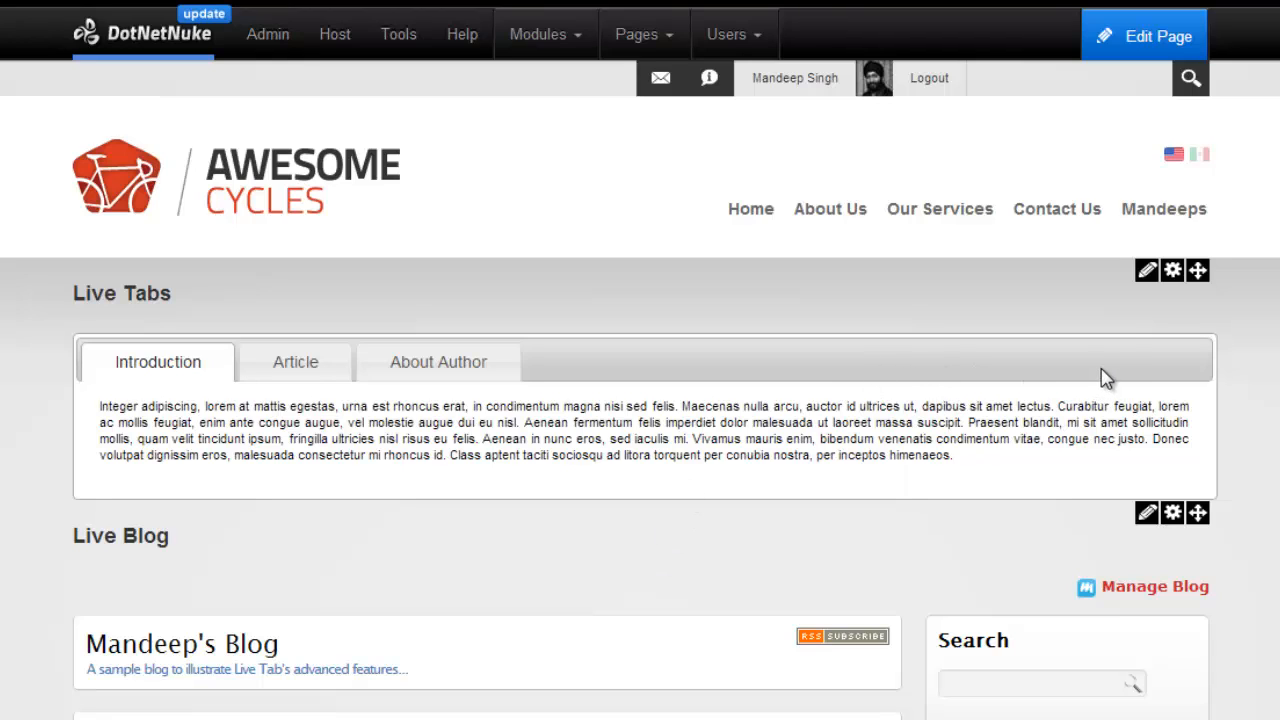
Step: Open the Live Tabs module's tab management page and look over its tab list and content settings
mouse_move(1145, 274)
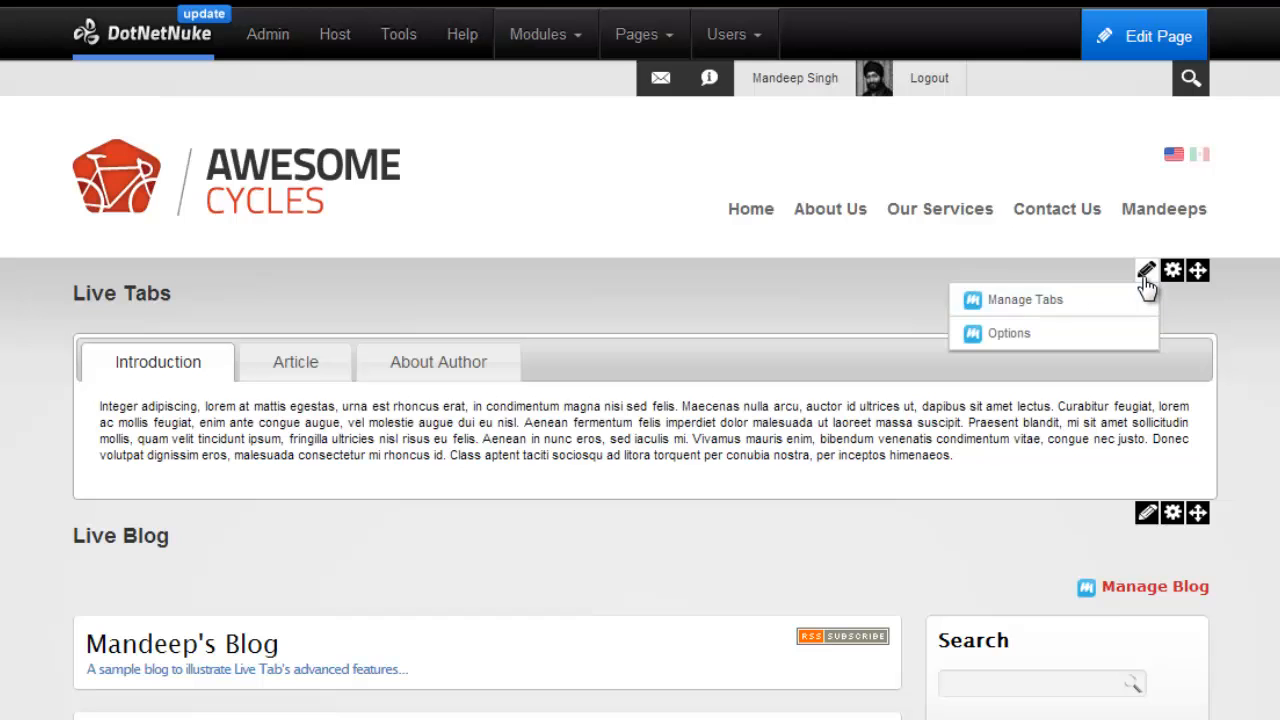
click(1091, 346)
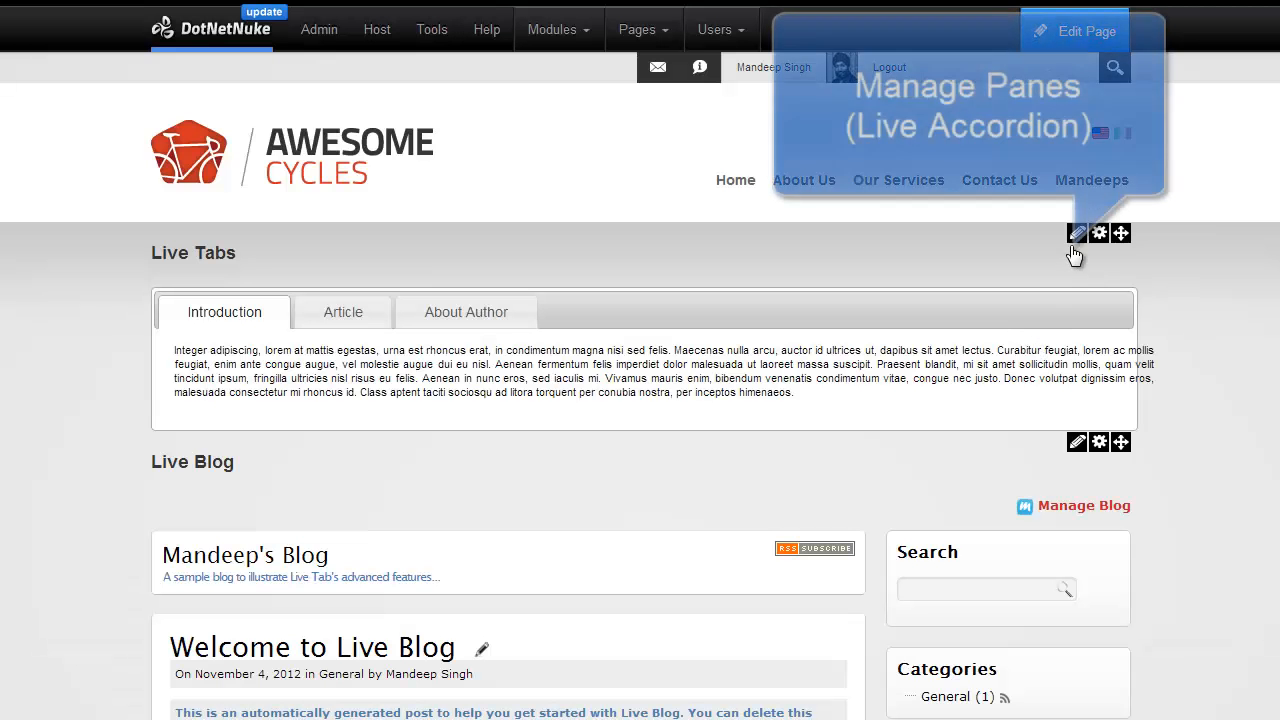
mouse_move(1074, 232)
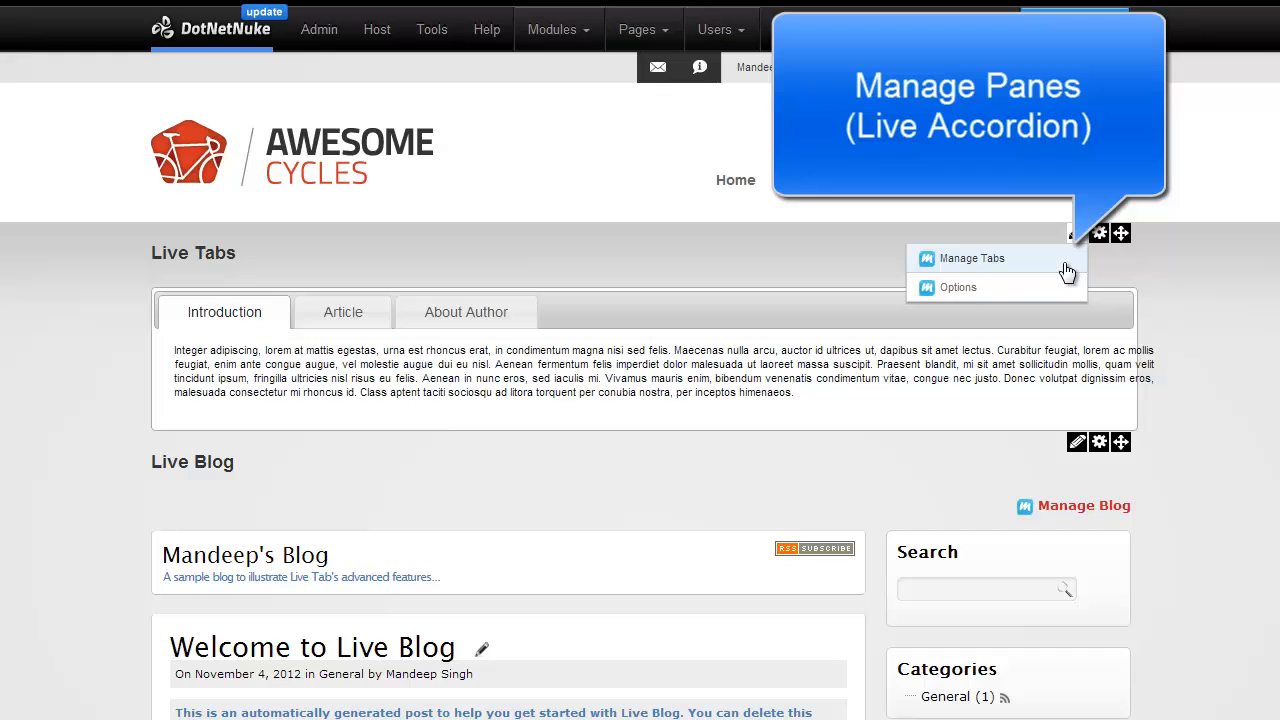
click(1046, 278)
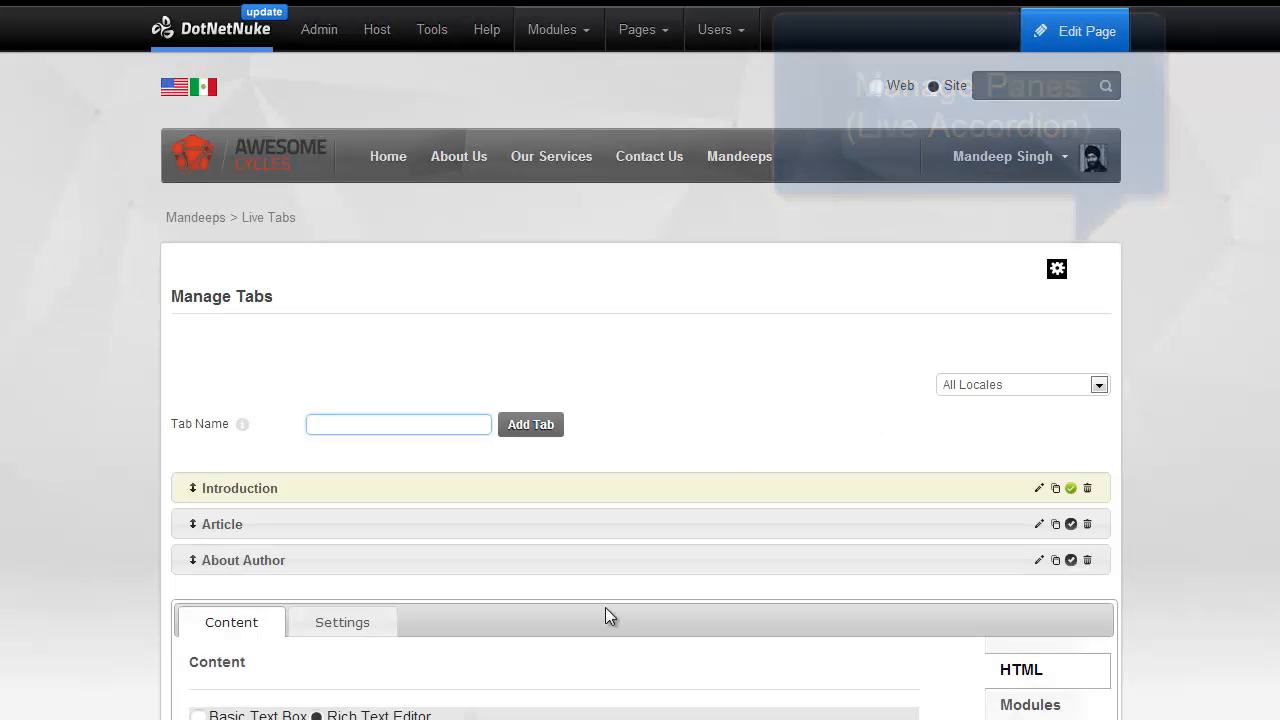
scroll(512, 656, down, 2)
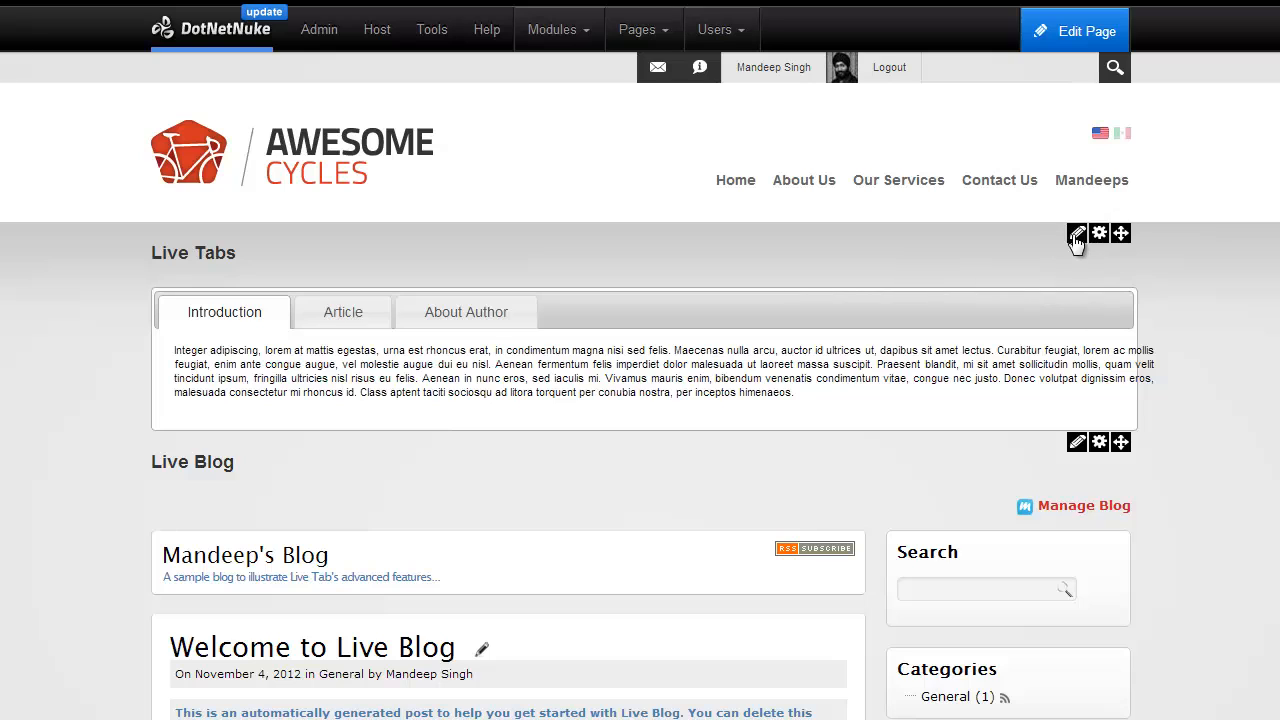
Step: Set the Tab Mode to Advanced in the Live Tabs module's view options
mouse_move(1075, 238)
click(958, 288)
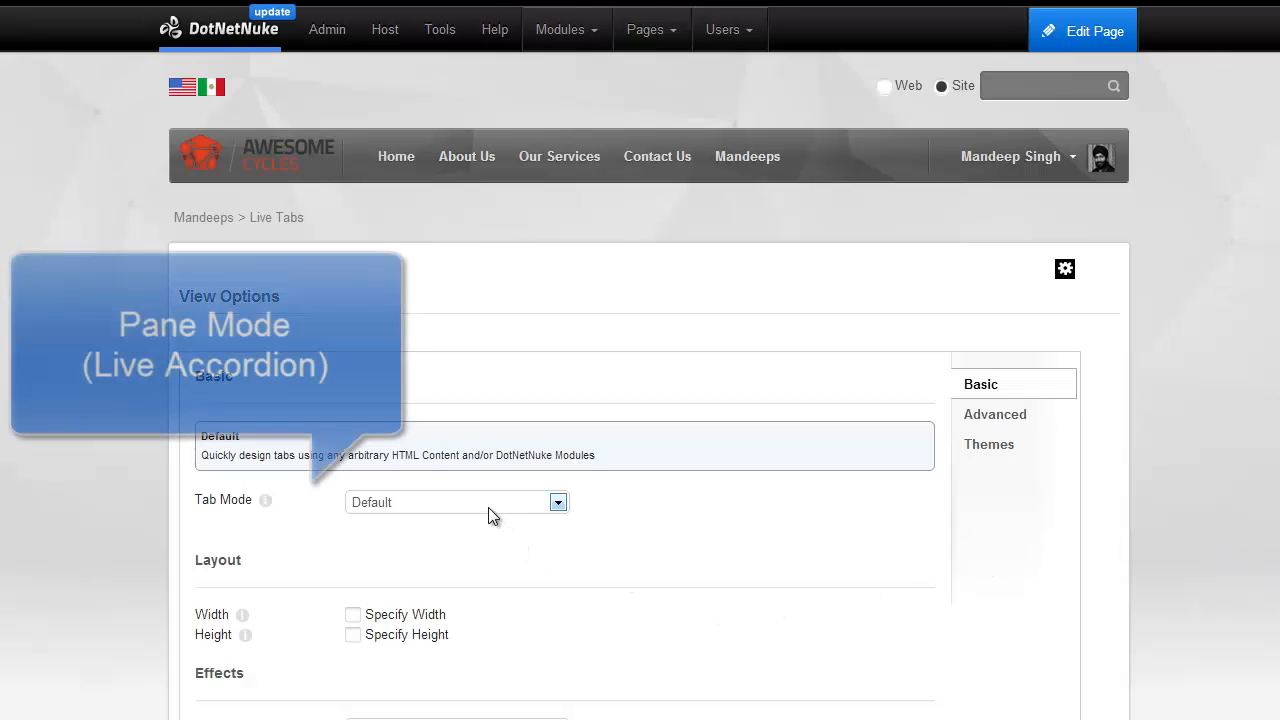
click(488, 507)
click(480, 540)
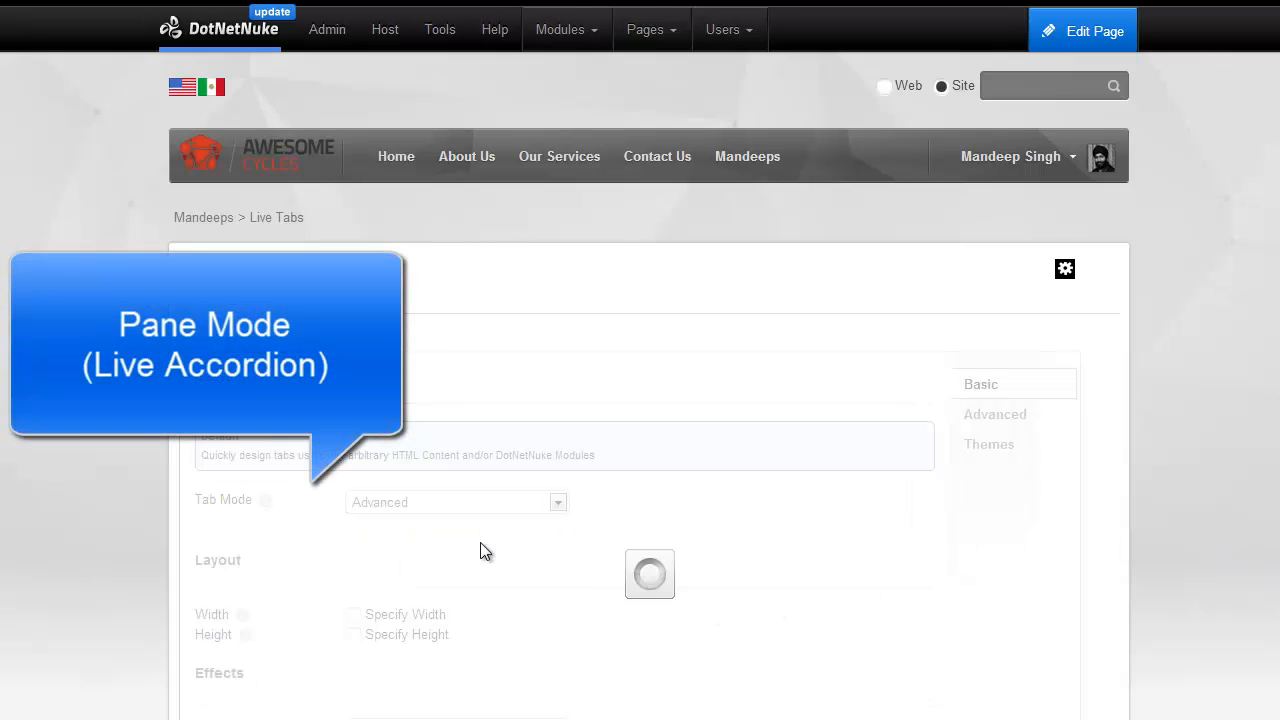
Step: Copy the render token [LIVETABS468] and save the Live Tabs view options
drag(468, 543, 343, 551)
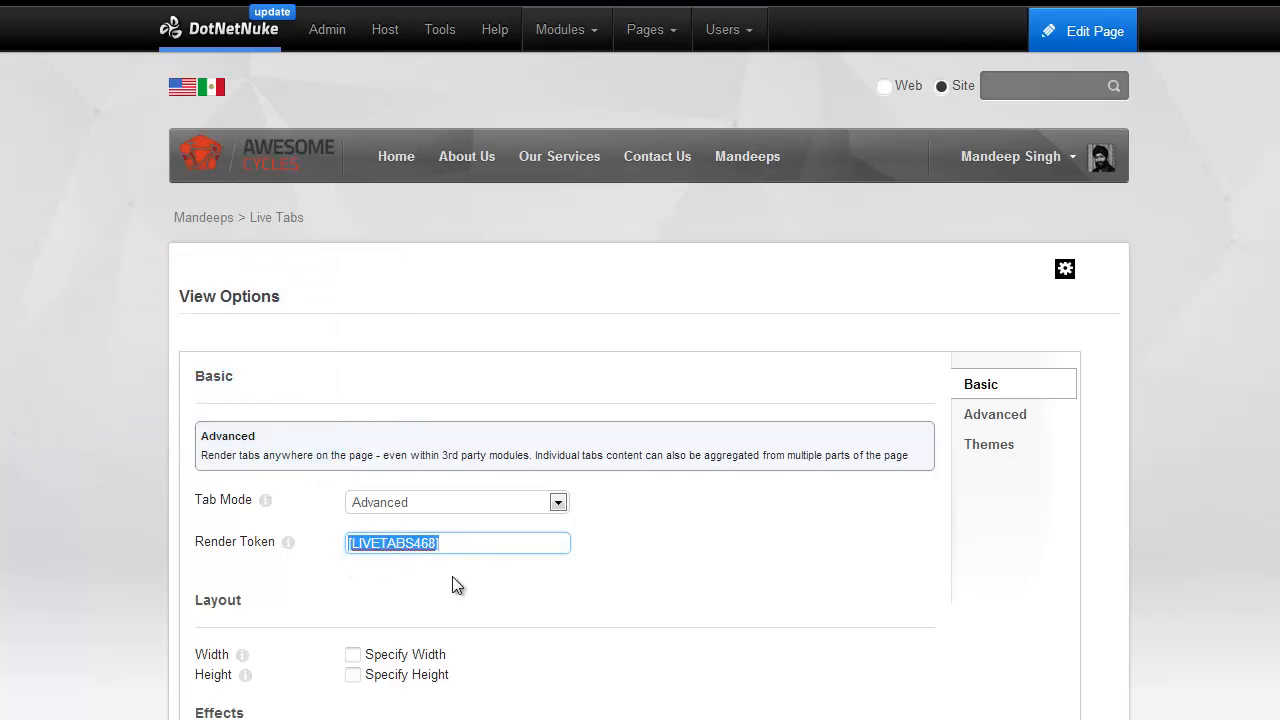
right_click(414, 543)
click(466, 628)
scroll(531, 548, down, 1)
scroll(531, 548, down, 3)
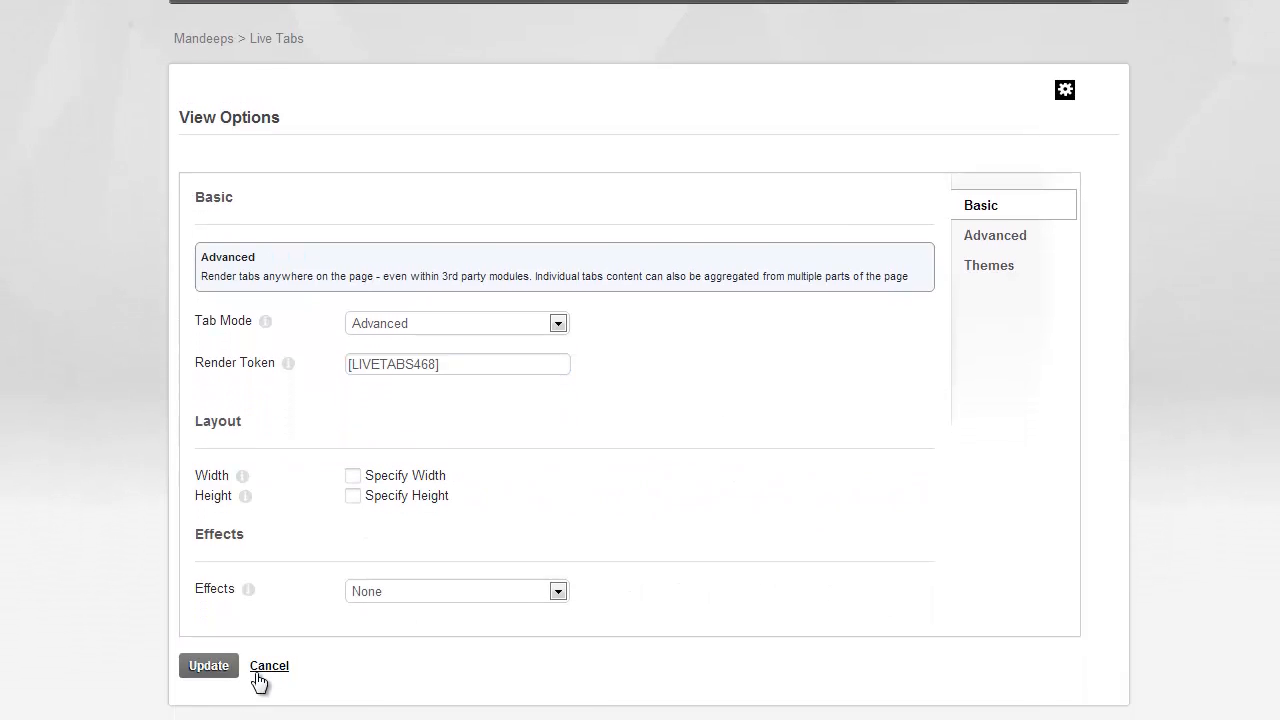
click(205, 610)
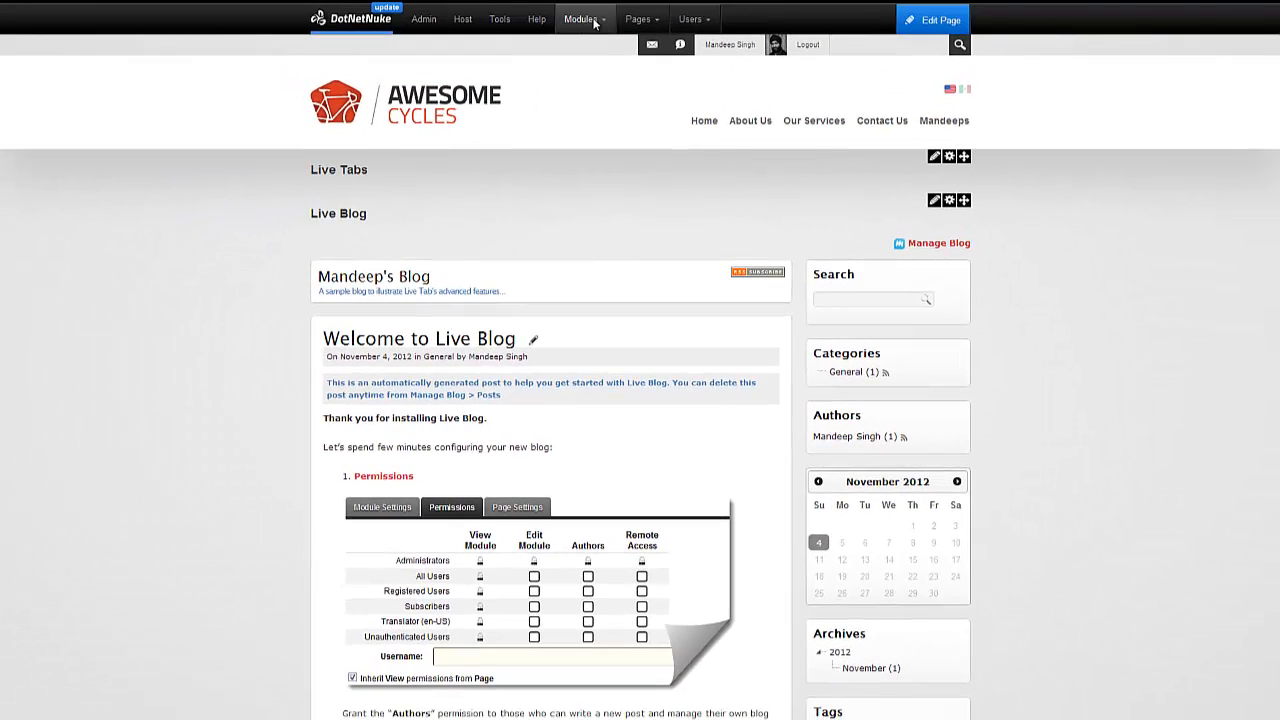
Step: Add a new HTML module to the page below the Live Blog module
mouse_move(594, 22)
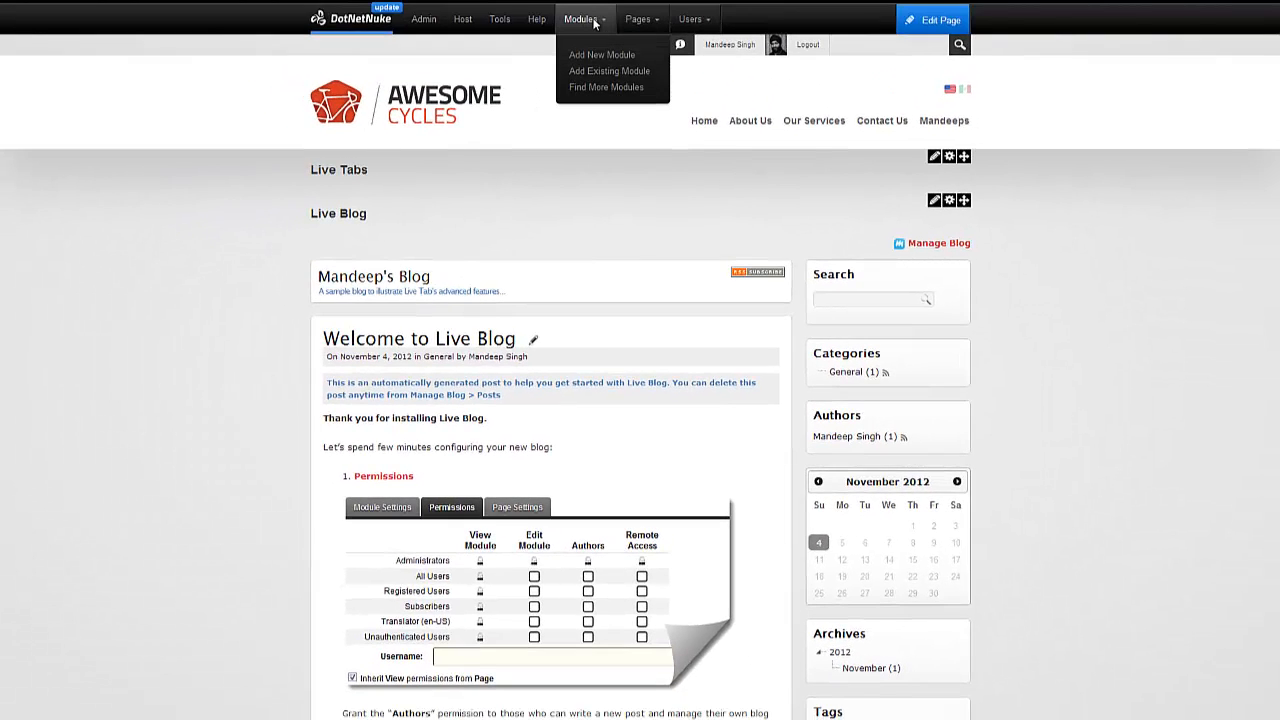
click(602, 55)
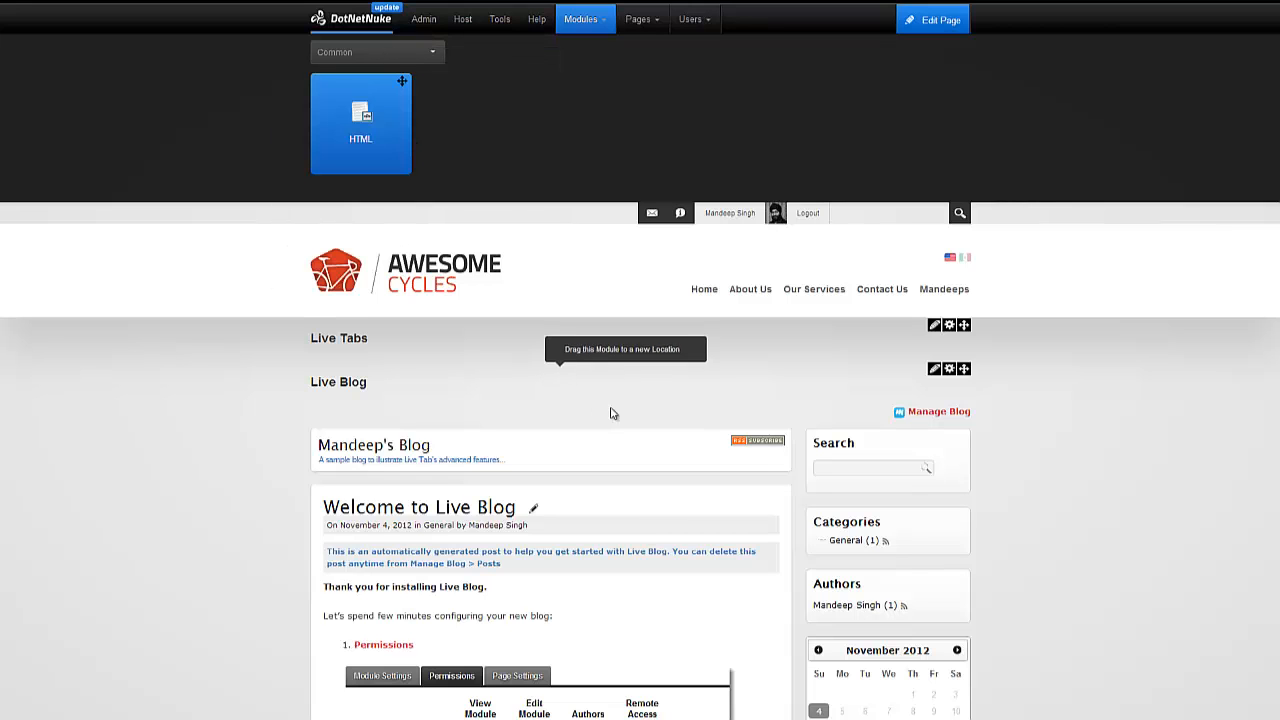
scroll(575, 370, down, 7)
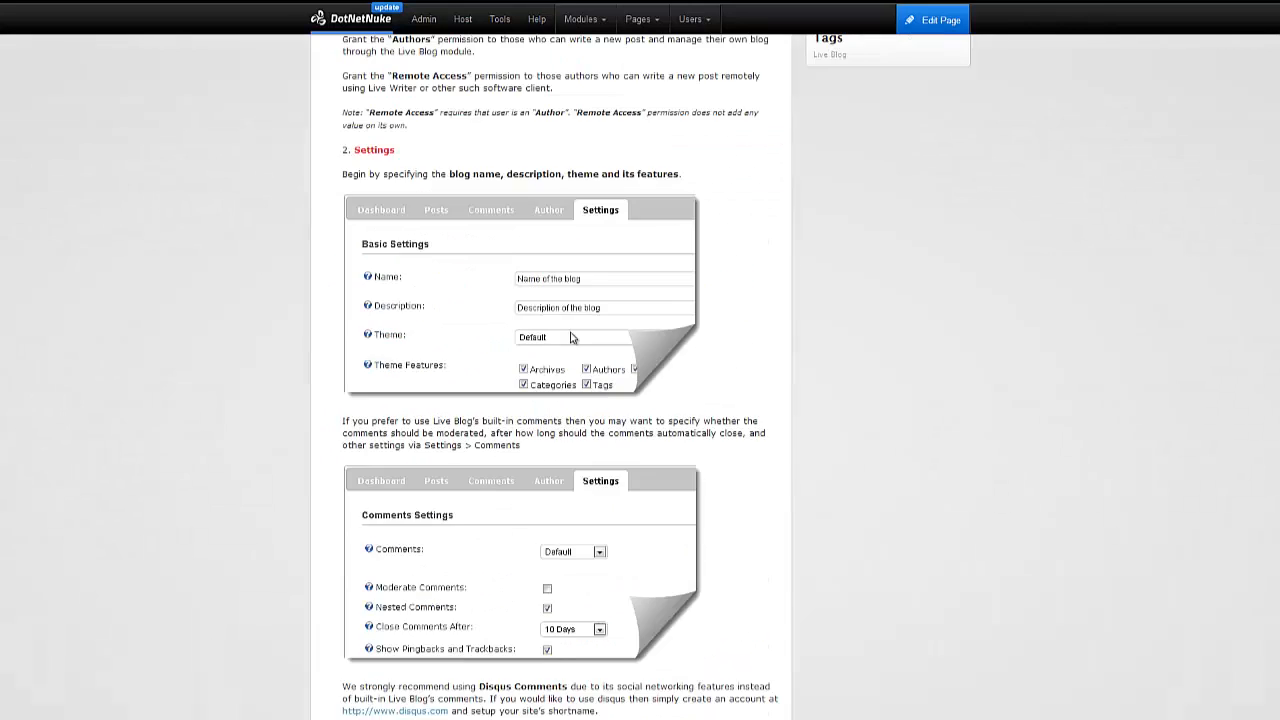
scroll(572, 338, down, 10)
mouse_move(563, 343)
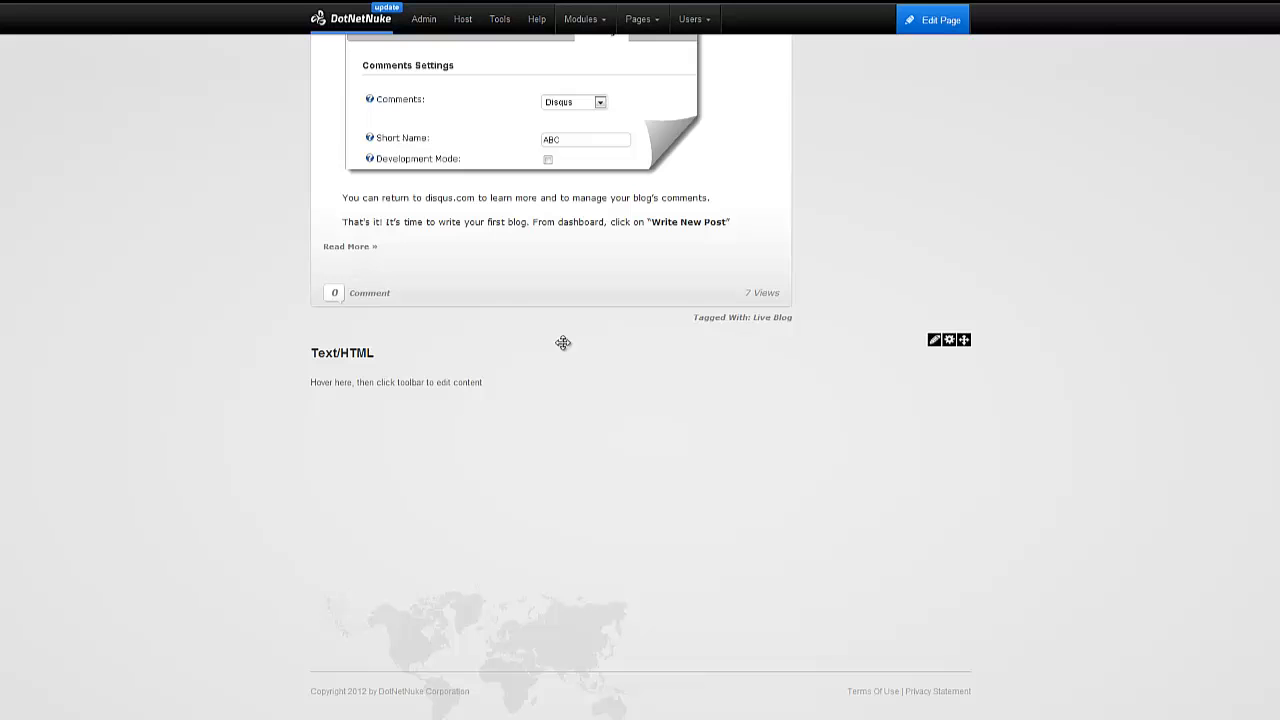
Step: Replace the new Text/HTML module's placeholder content with the copied Live Tabs render token and save it
click(928, 357)
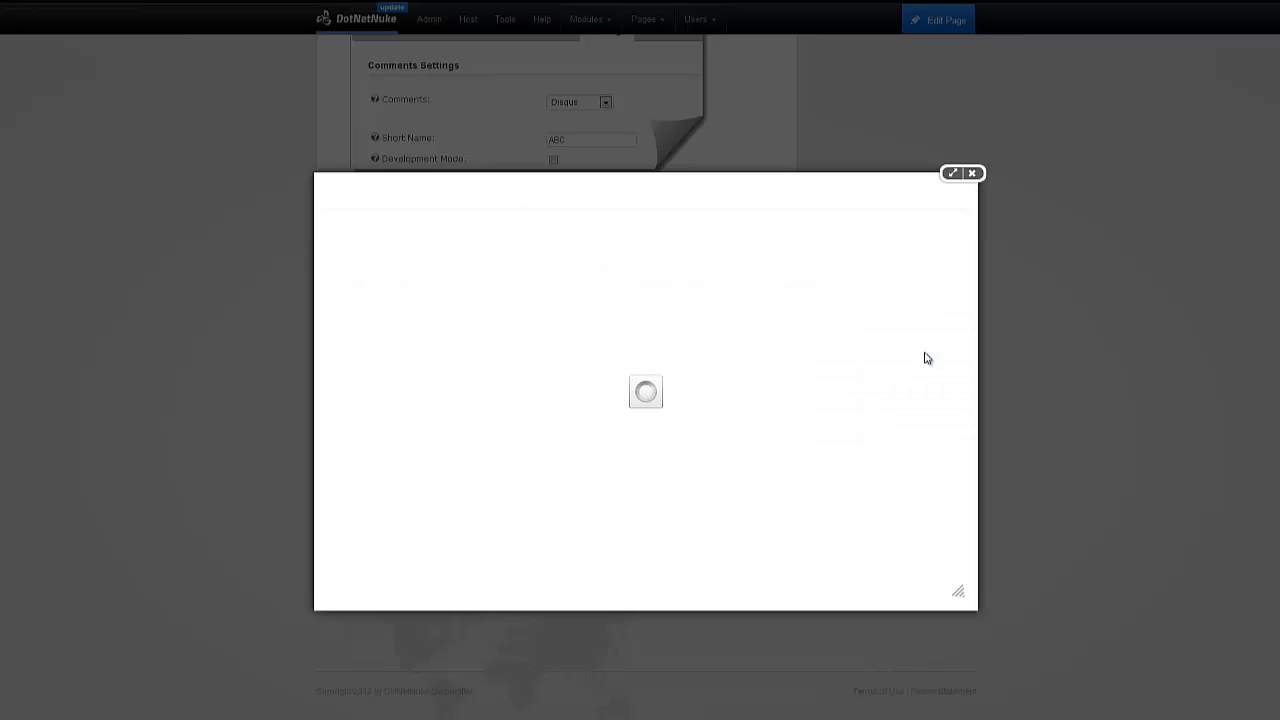
key(ctrl+a)
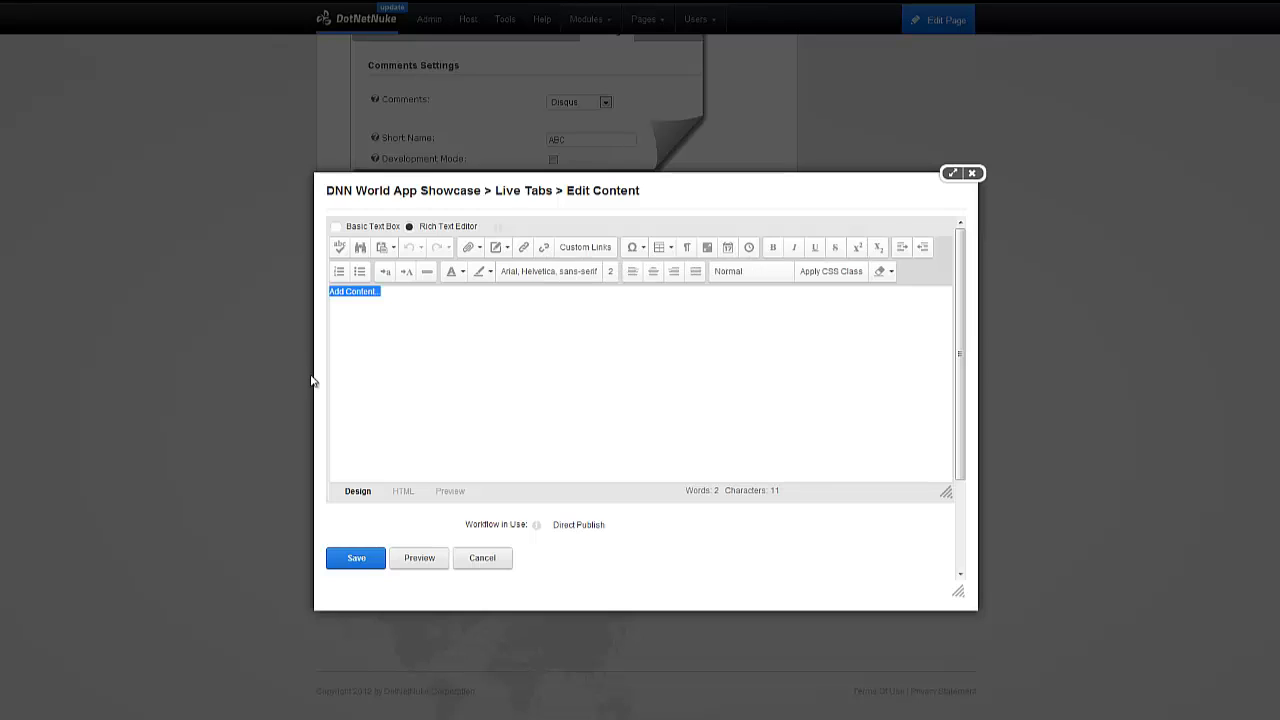
key(ctrl+v)
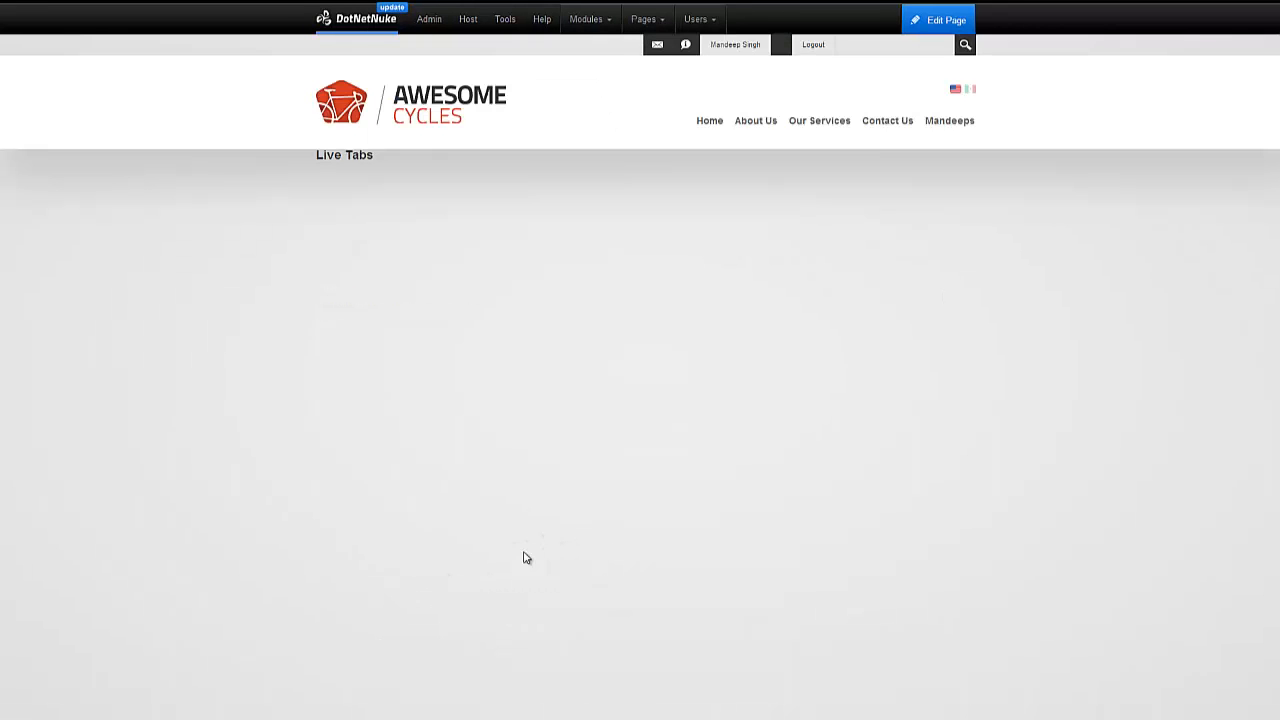
Step: Check the tabs rendered in the Text/HTML module by viewing Article, About Author and Introduction, and compare with the original Live Tabs location
scroll(524, 556, down, 15)
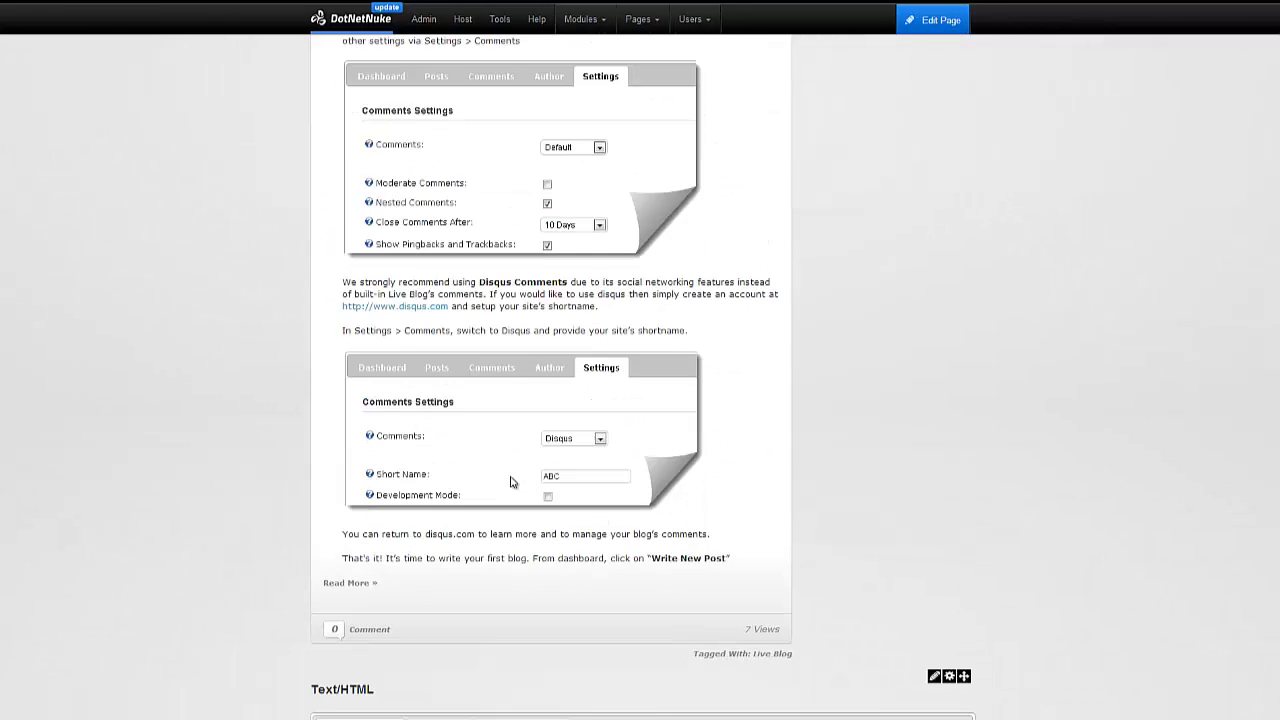
click(442, 323)
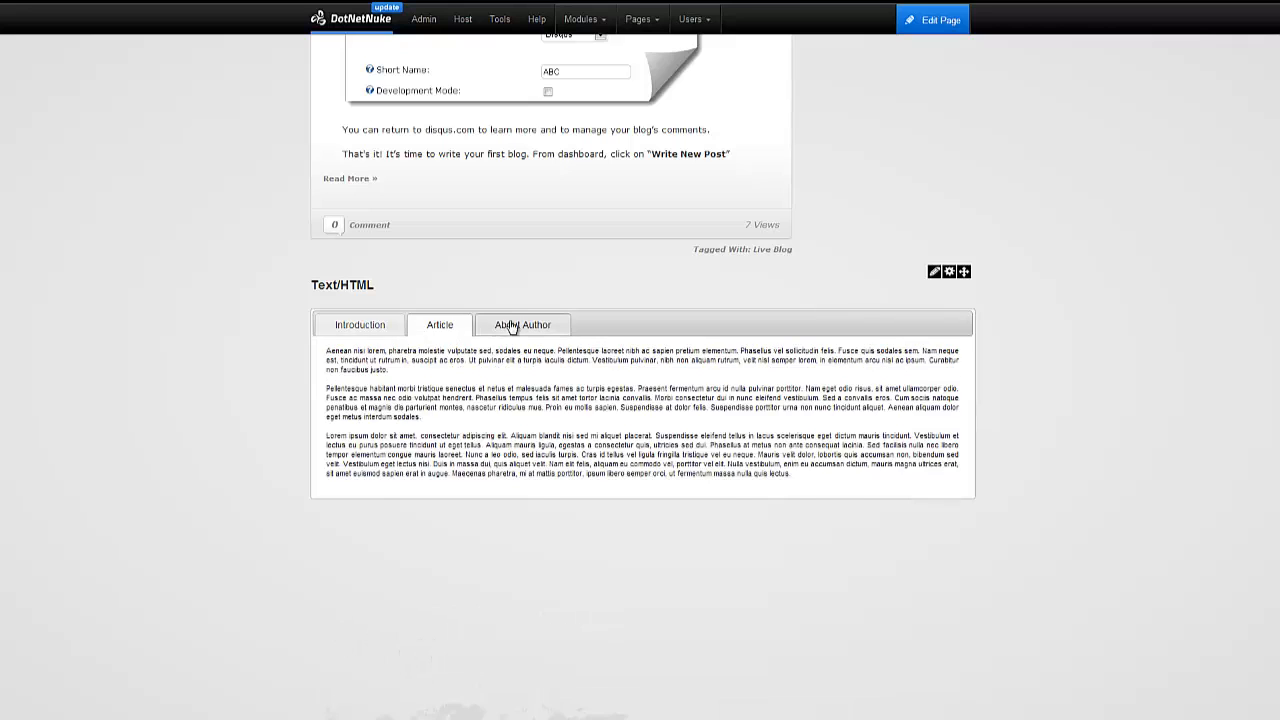
click(514, 325)
click(450, 328)
click(386, 330)
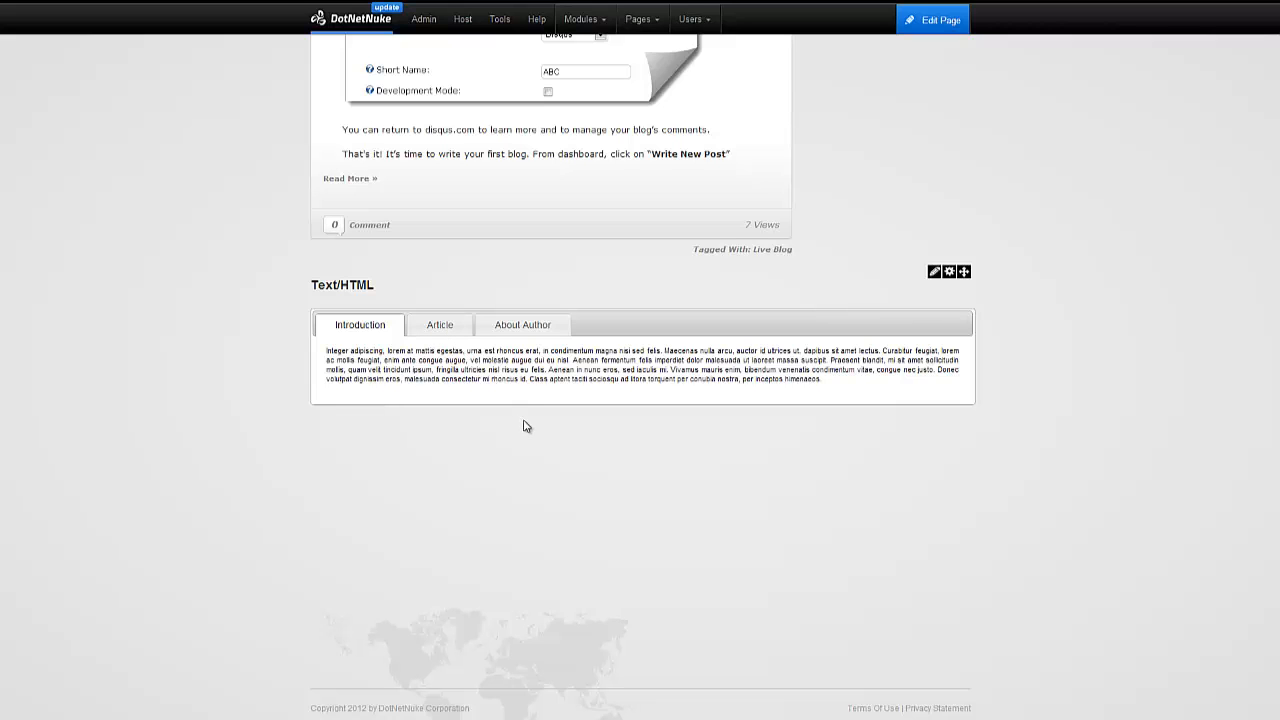
scroll(523, 426, up, 15)
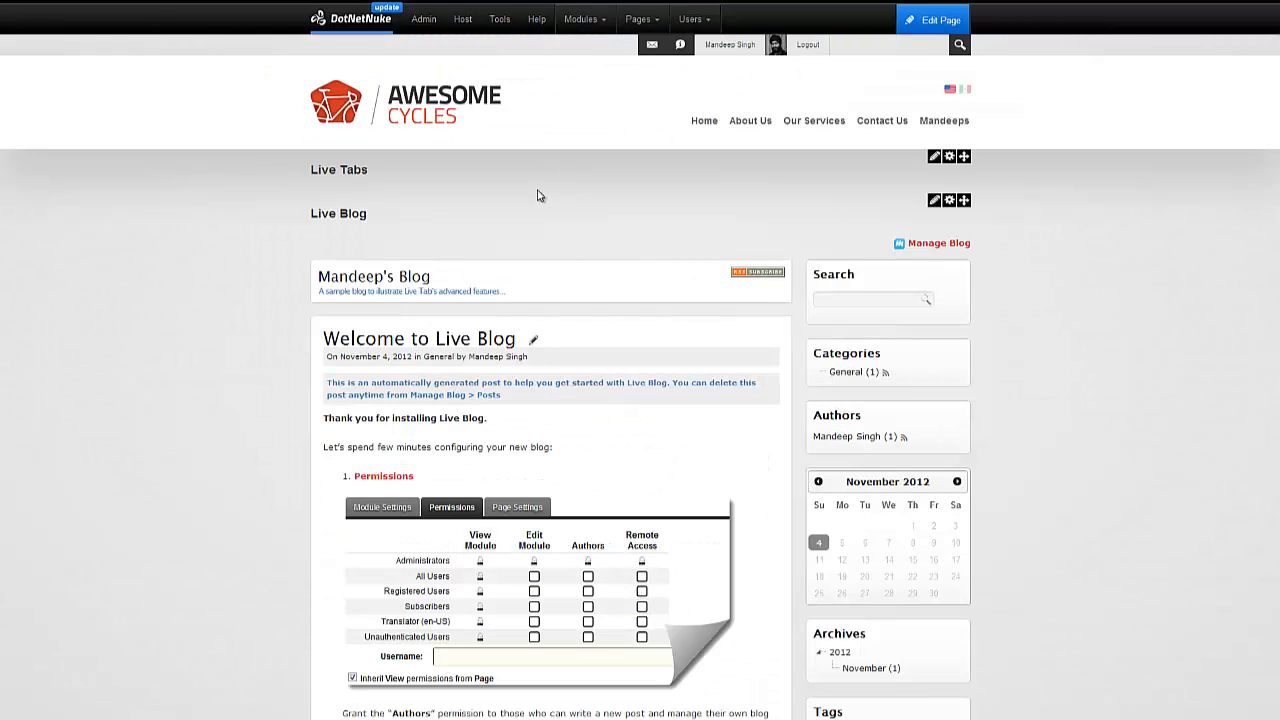
scroll(575, 260, down, 15)
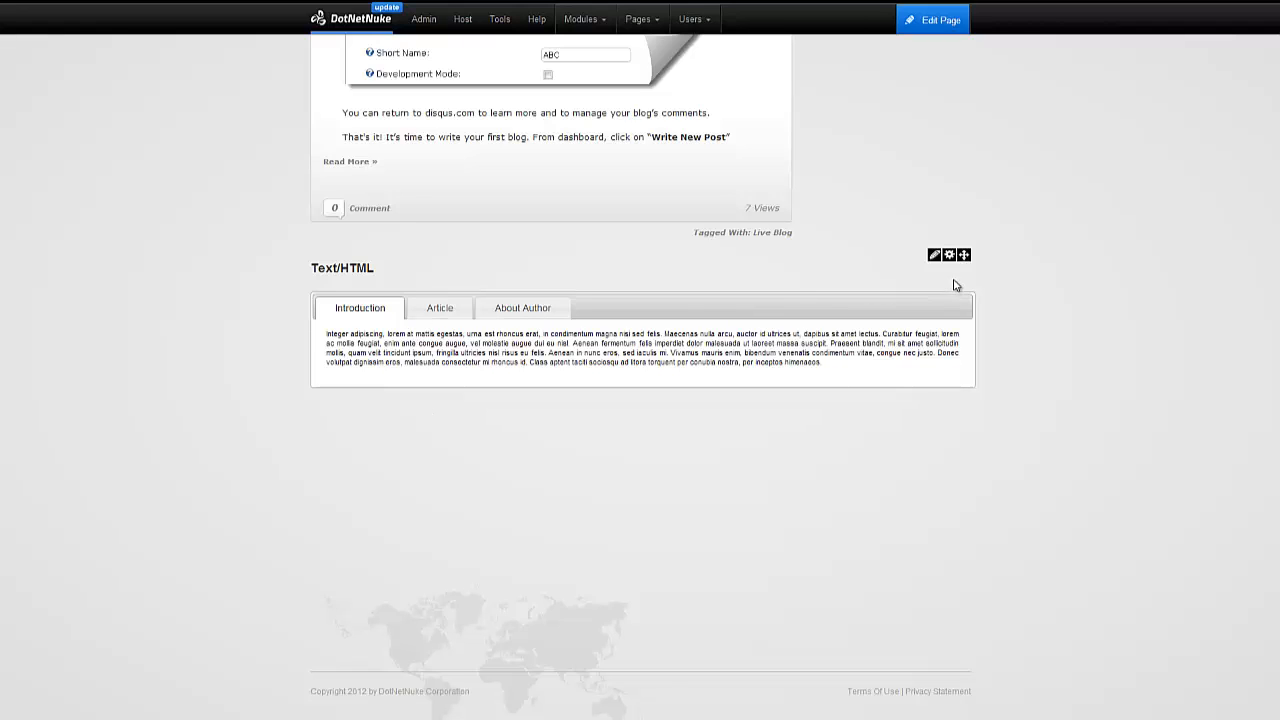
mouse_move(951, 258)
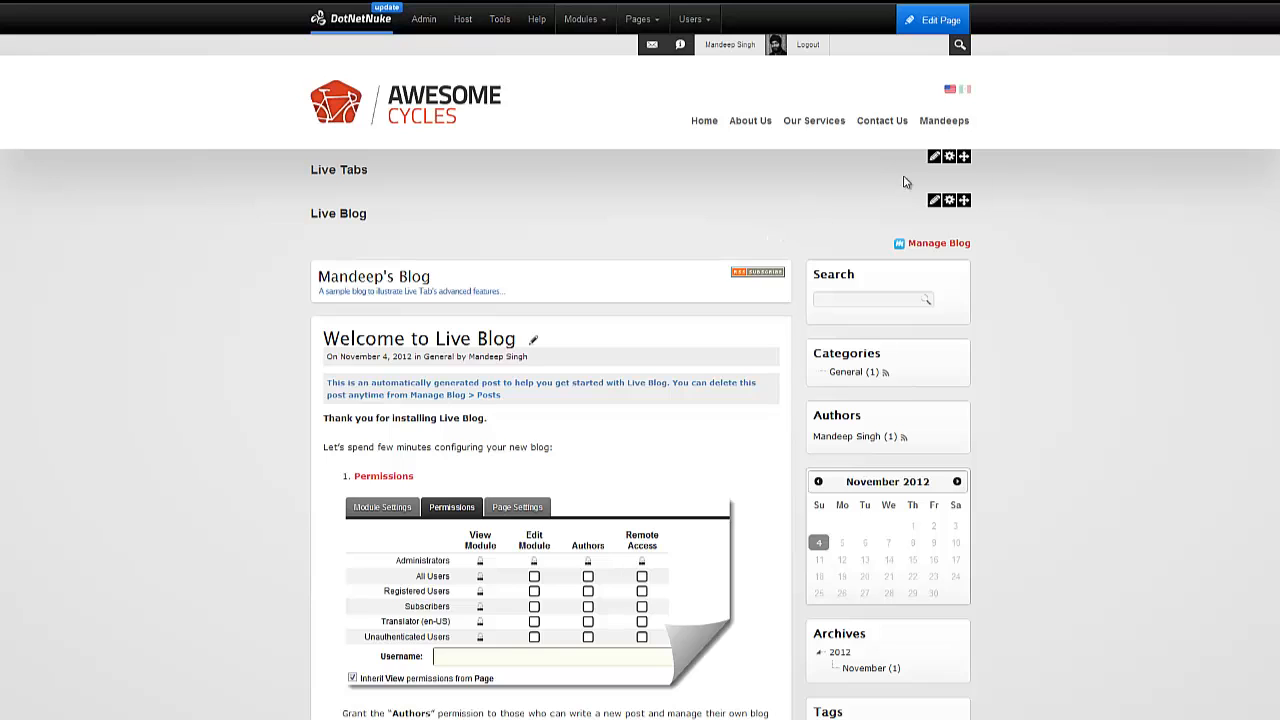
Step: Change the render token to {MyTabs} in the Live Tabs module's view options
mouse_move(934, 157)
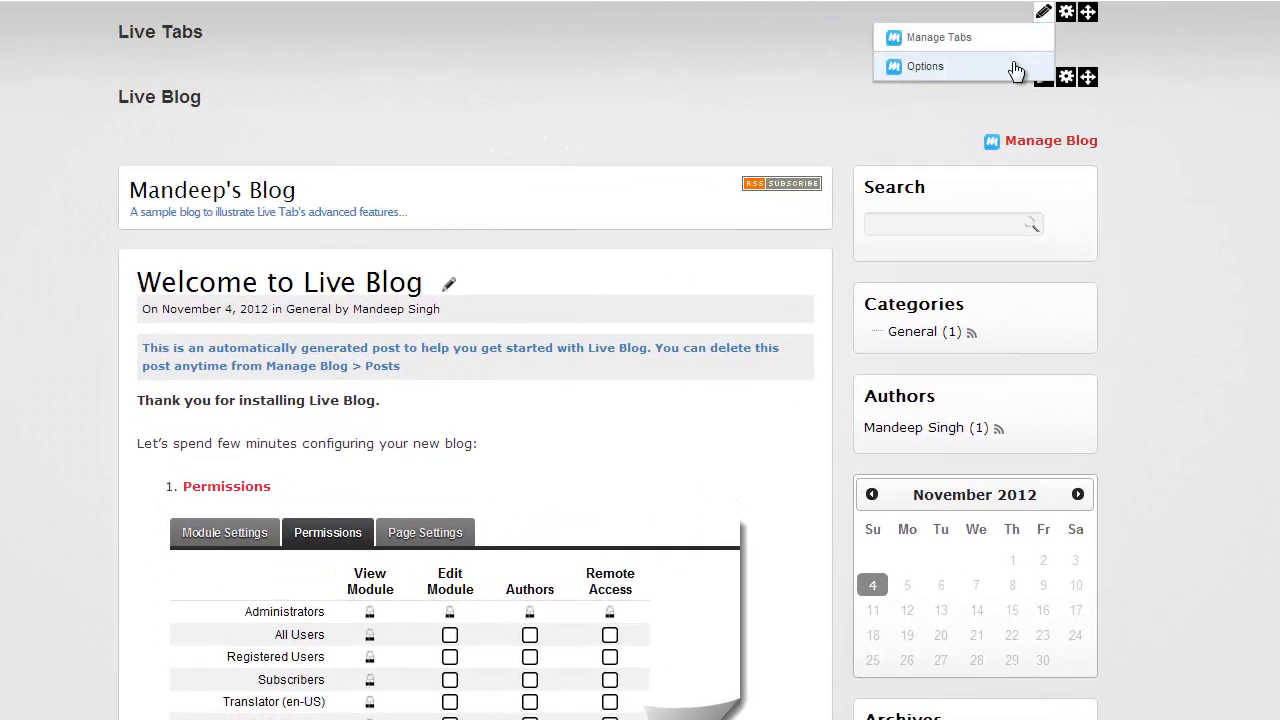
click(1015, 68)
drag(471, 322, 306, 349)
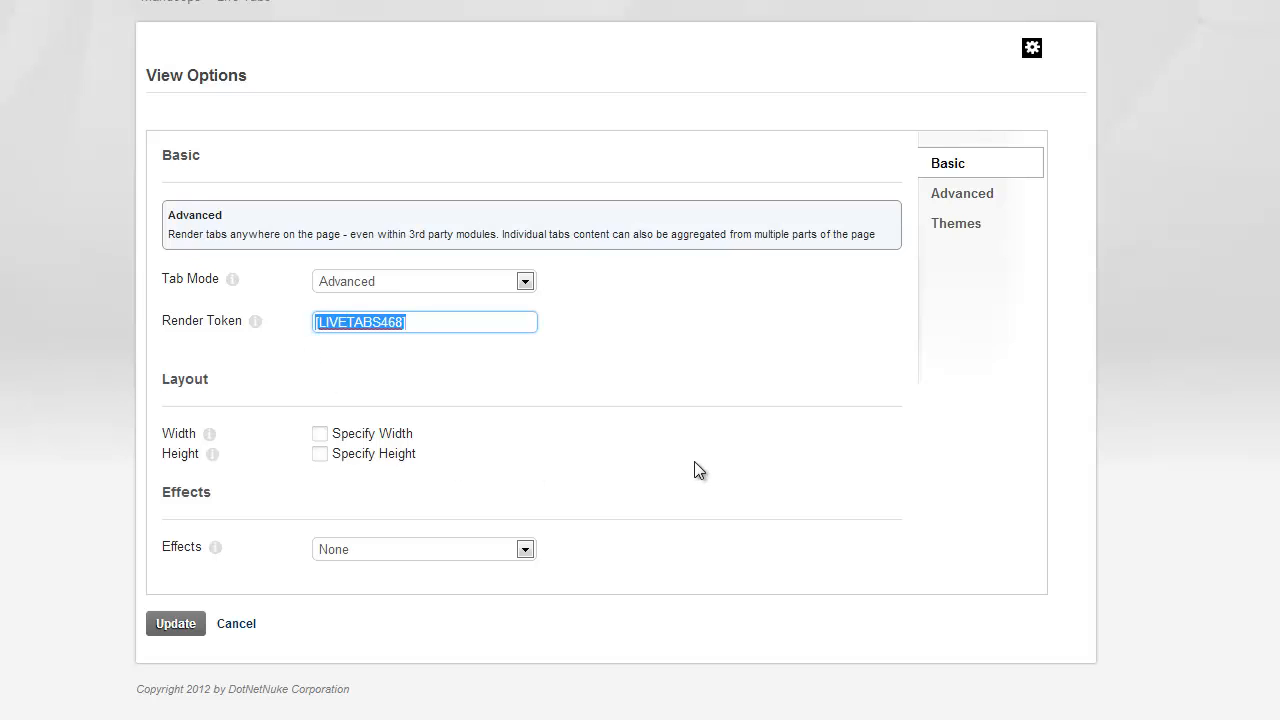
text([)
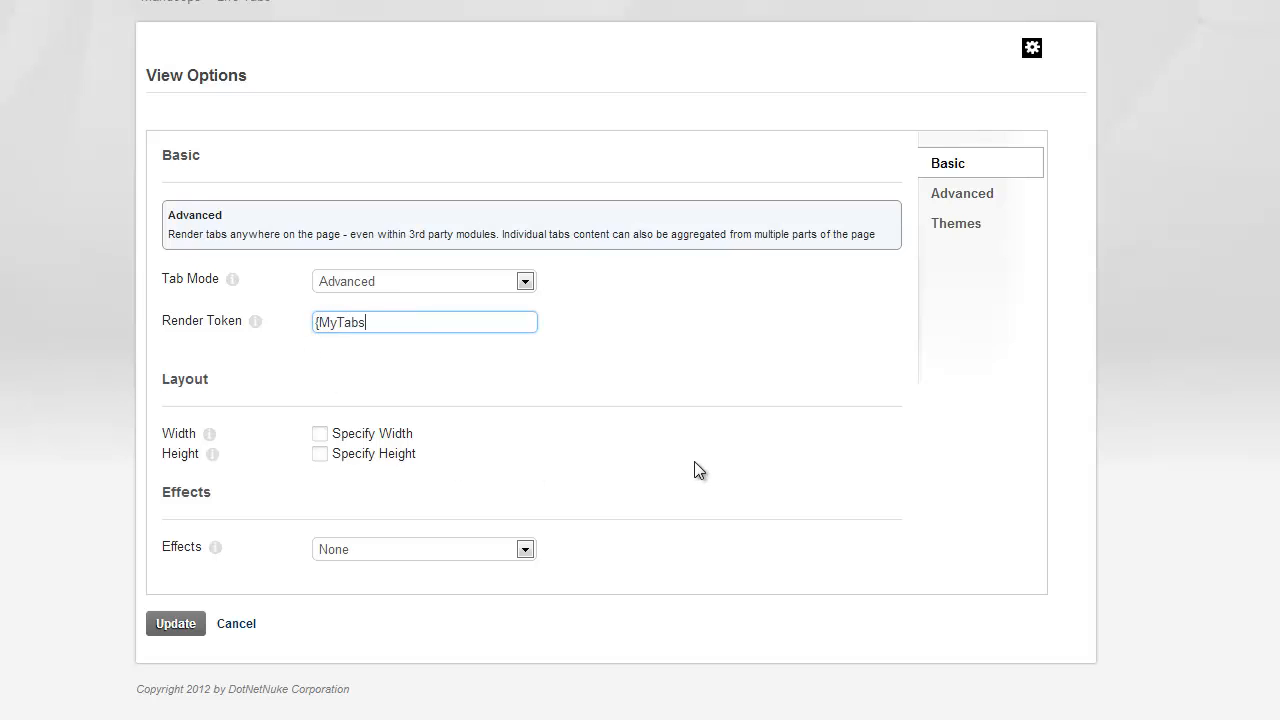
text(MyTabs])
Step: Copy the {MyTabs} render token and save the view options
drag(383, 324, 290, 328)
right_click(334, 323)
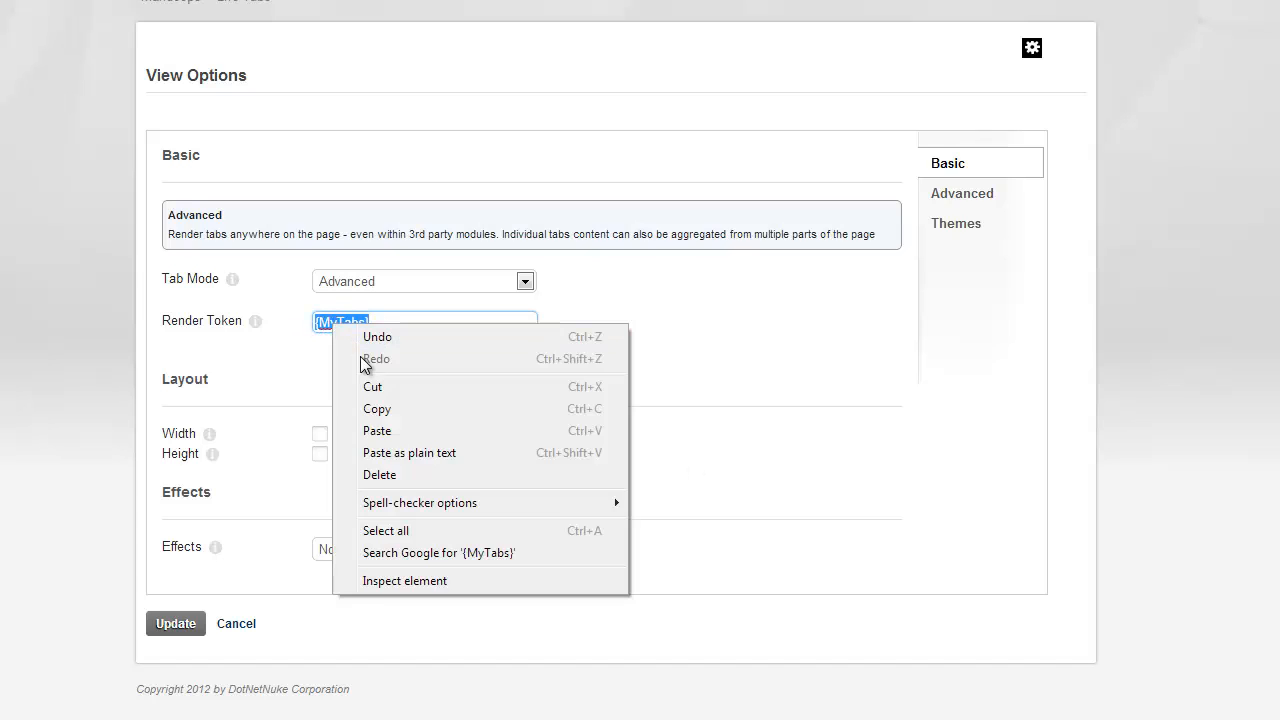
click(378, 410)
click(193, 627)
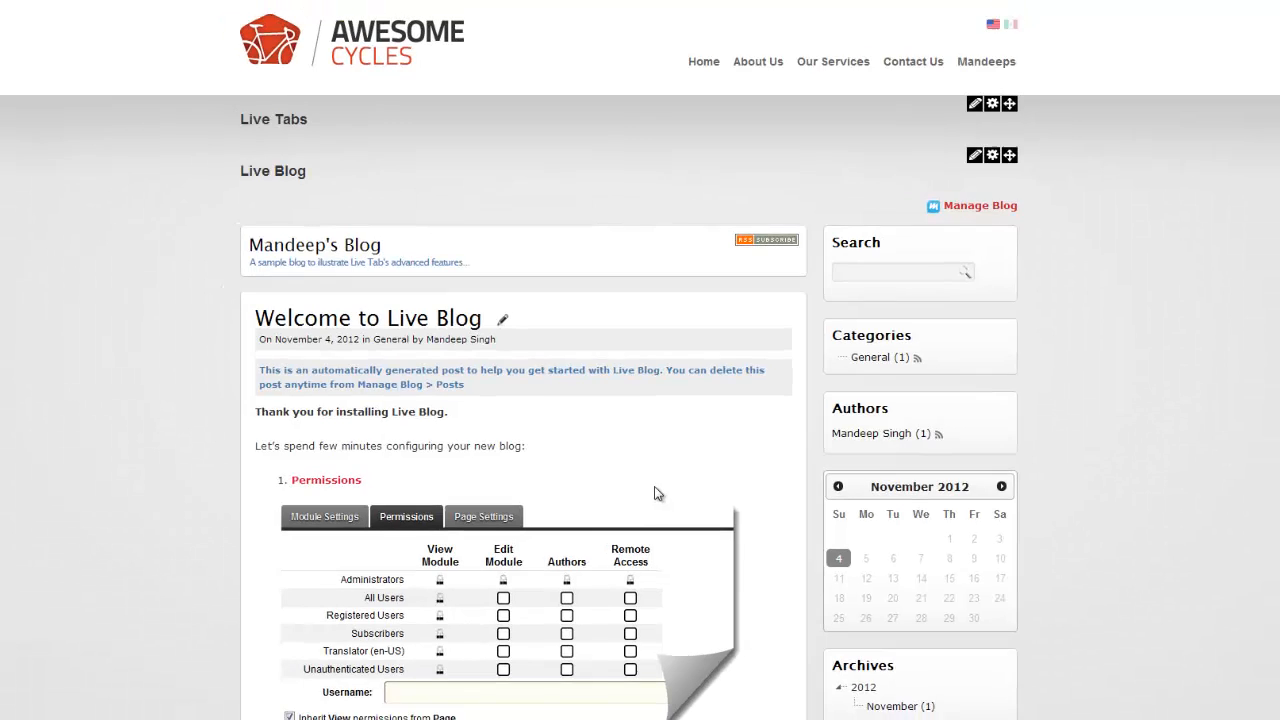
Step: Open the Live Blog module's blog management and start writing a new post
scroll(673, 382, down, 1)
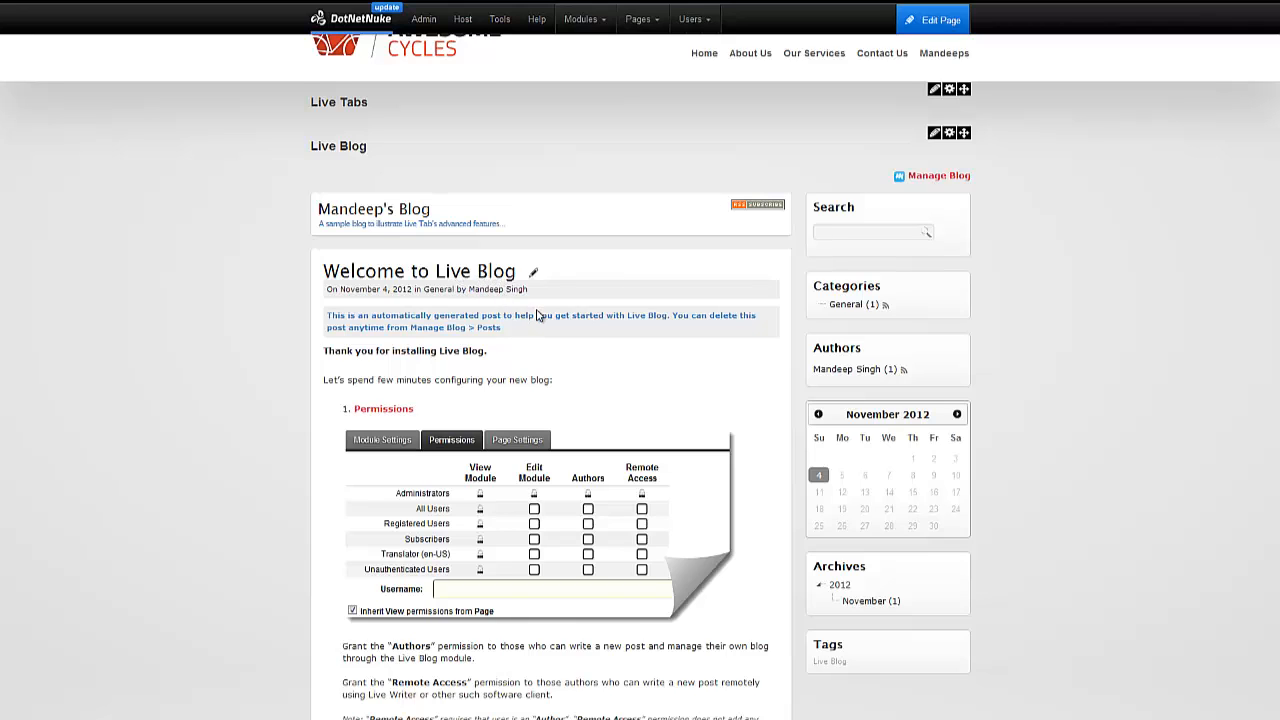
scroll(432, 350, down, 5)
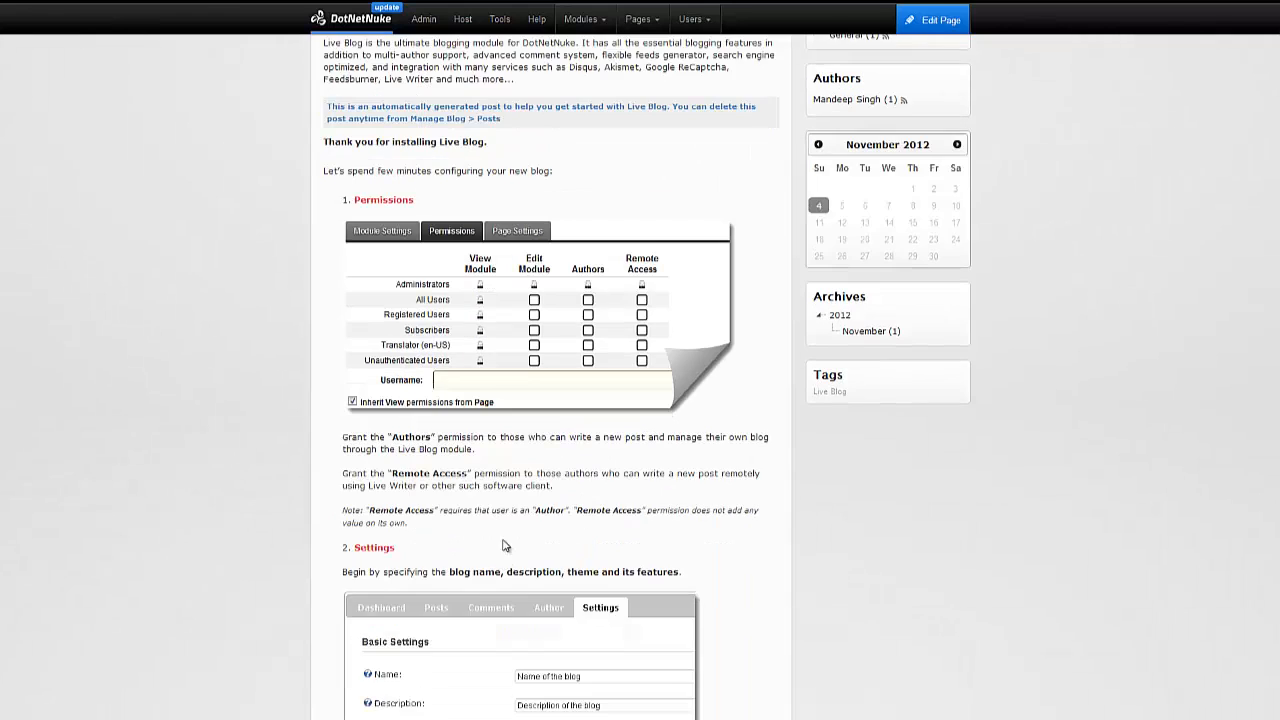
scroll(519, 368, up, 3)
scroll(519, 368, up, 3)
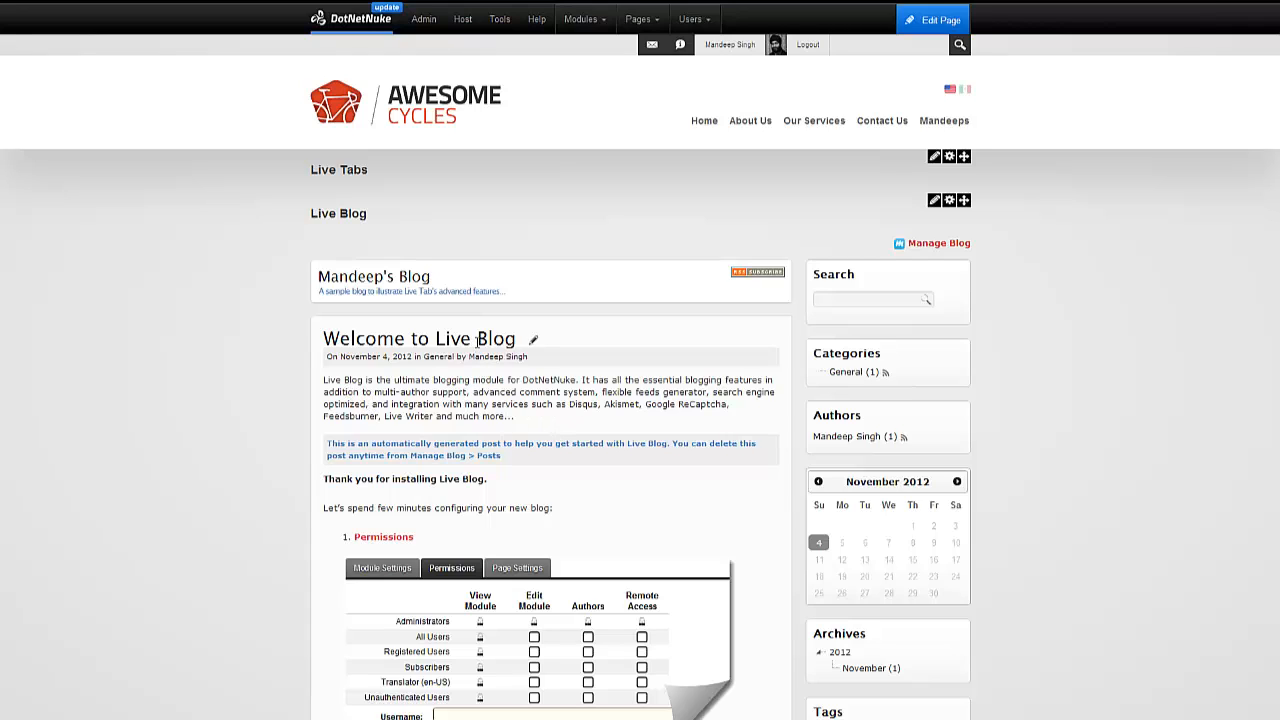
click(921, 248)
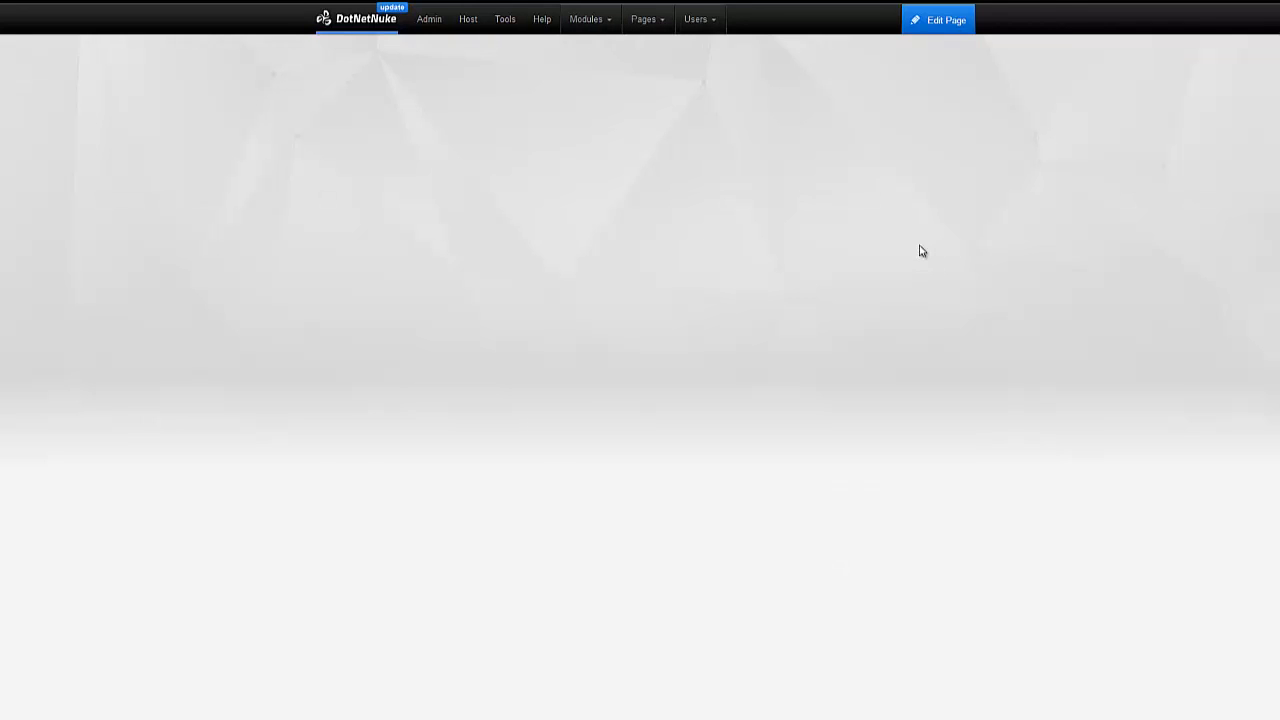
click(875, 313)
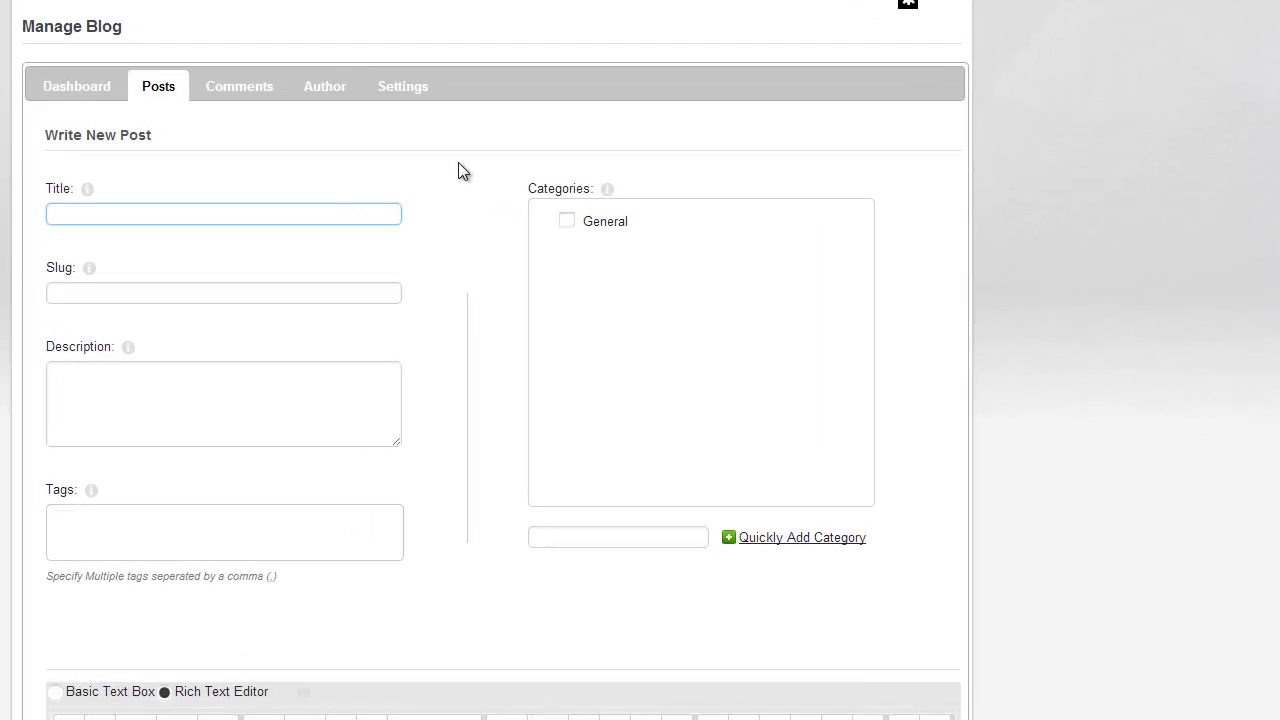
Step: Title the new post "Working with Live Tabs Advanced Mode" and have its slug generated from the title
text(Working with Live Tabs Advanced Mode)
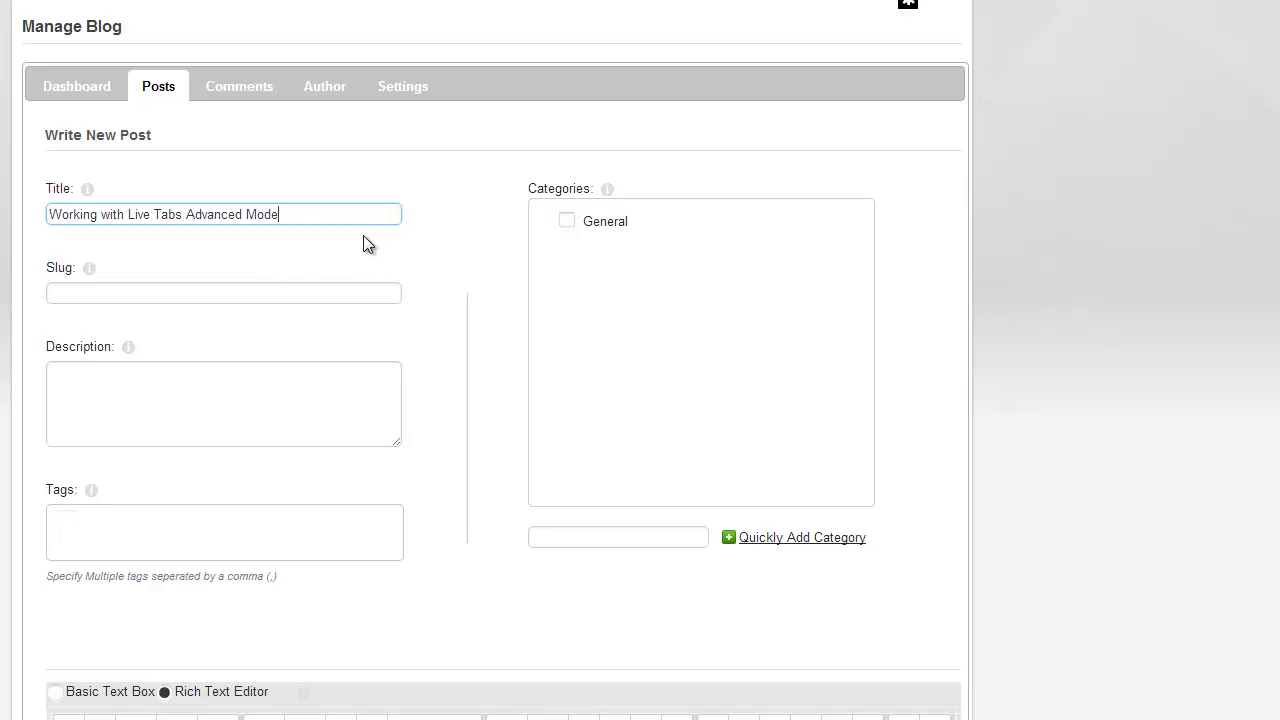
key(Tab)
click(111, 219)
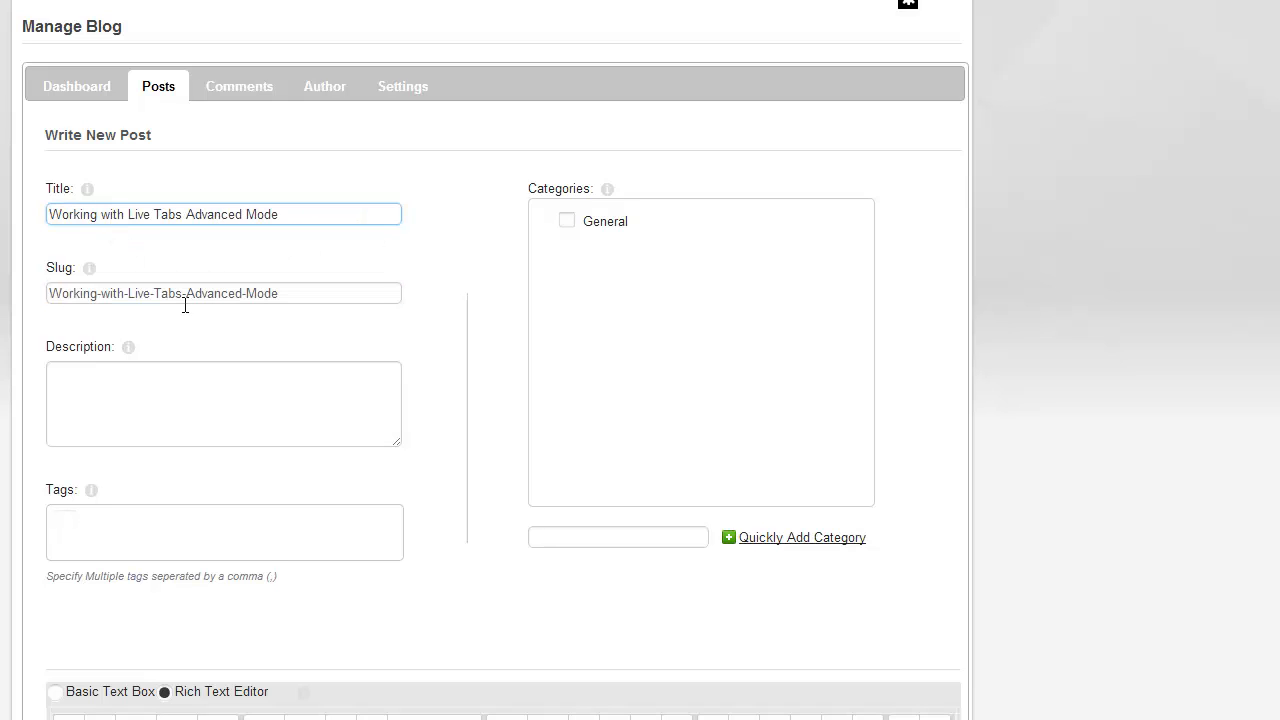
Step: Capitalize the title as "Working With Live Tabs Advanced Mode" and assign the post to the General category
key(BackSpace)
text(W)
click(570, 221)
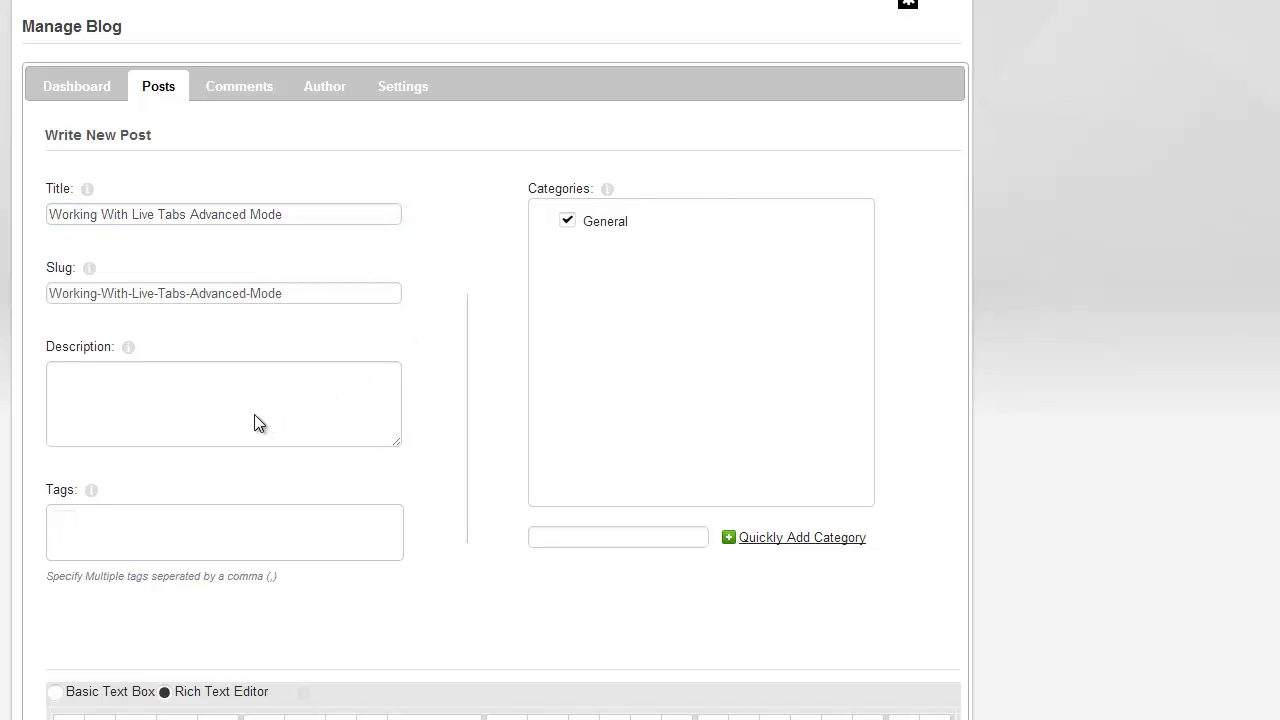
Step: Enter the post description "This is a short description of this blog post which illustrates how to use live tabs..."
click(217, 398)
text(Thi)
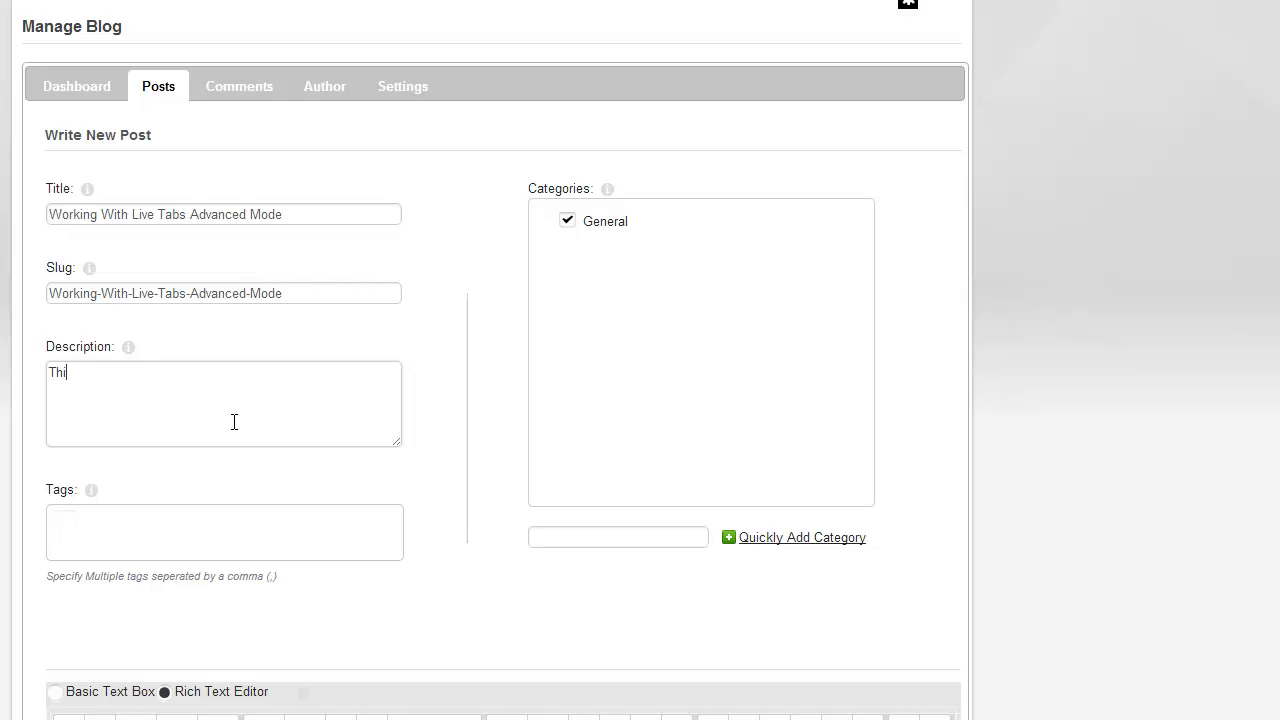
text(s is a short description of )
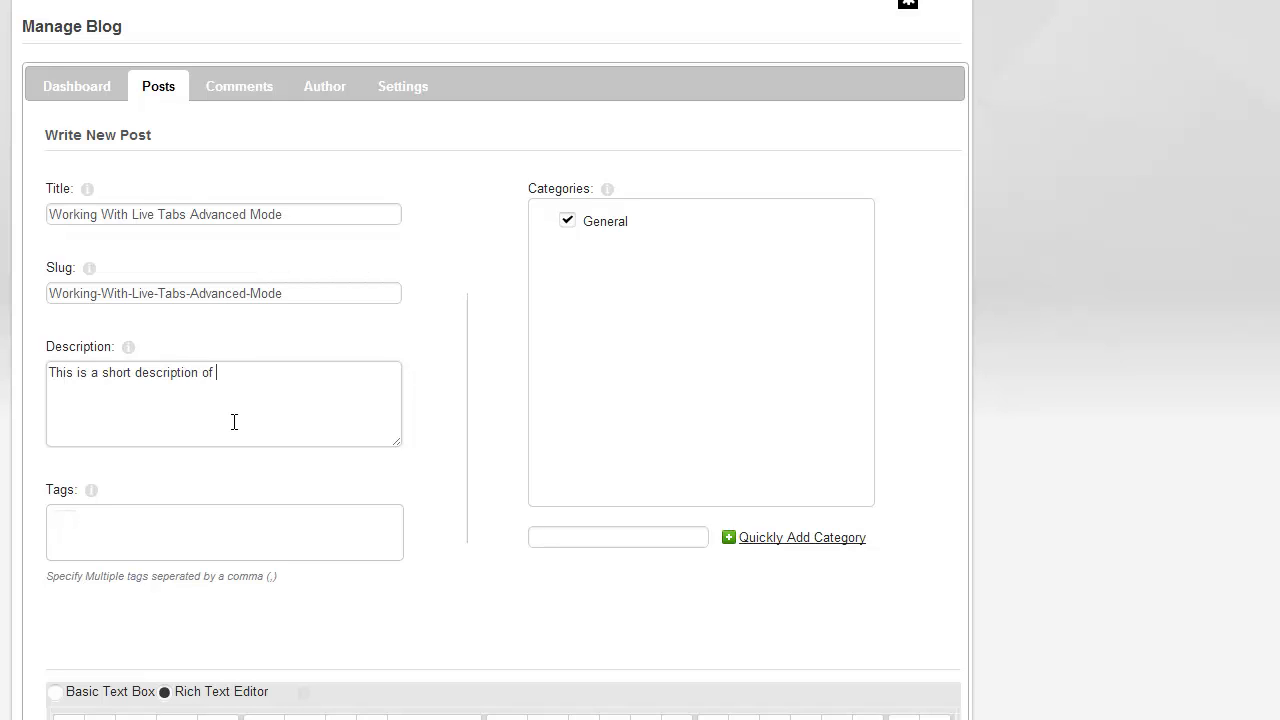
text(this blog post which illustrates how t)
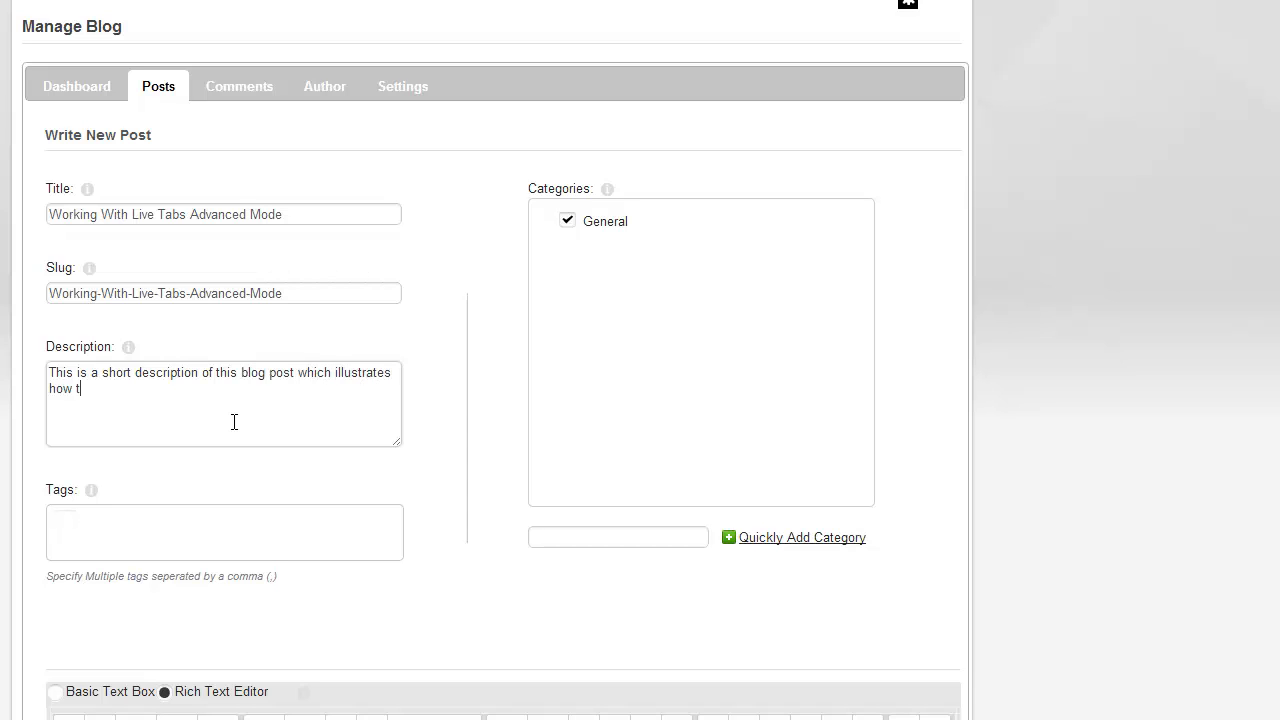
text(o use live tabs...)
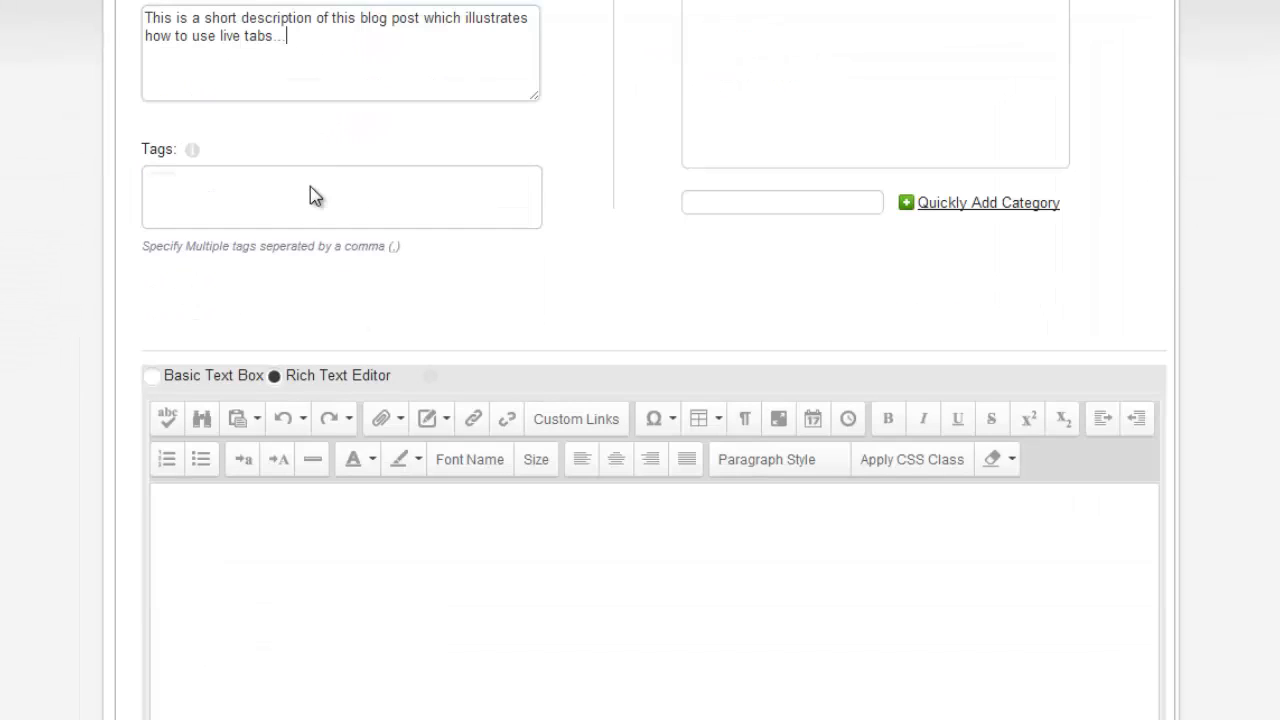
Step: Add the tags "live tabs" and "live blog" to the post
click(310, 187)
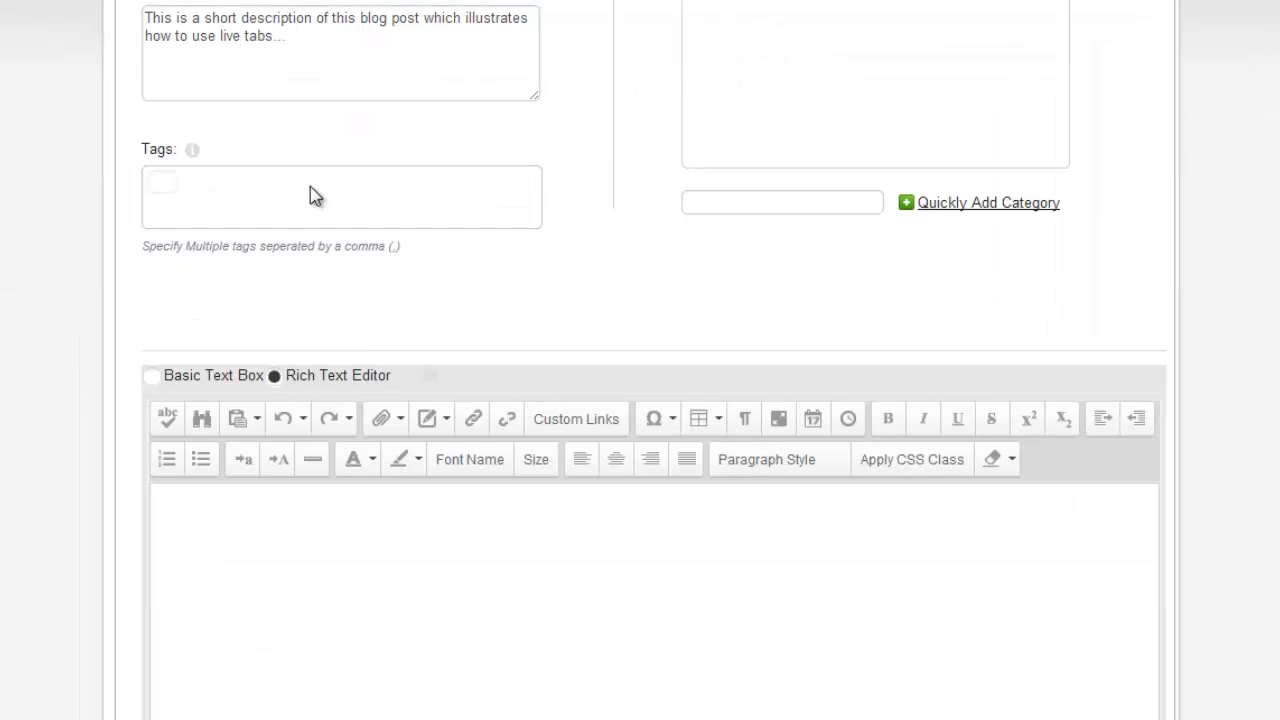
text(live tabs)
key(Return)
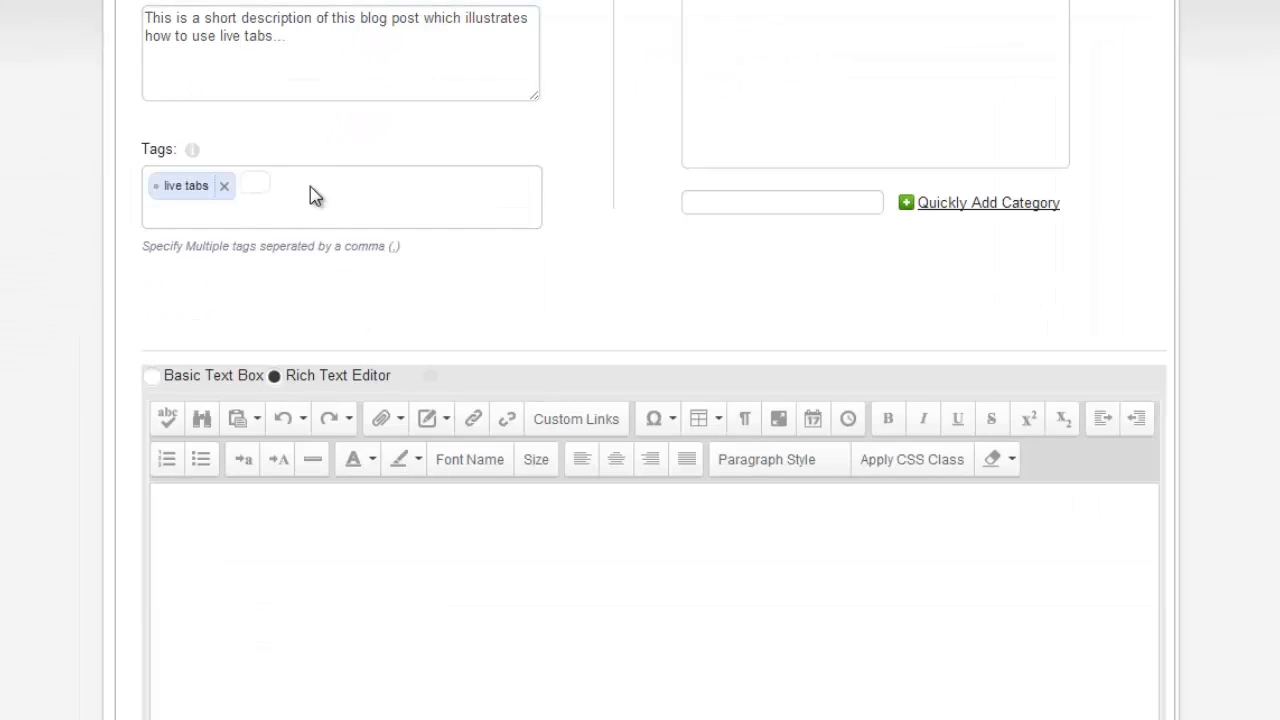
text(live blog)
key(Return)
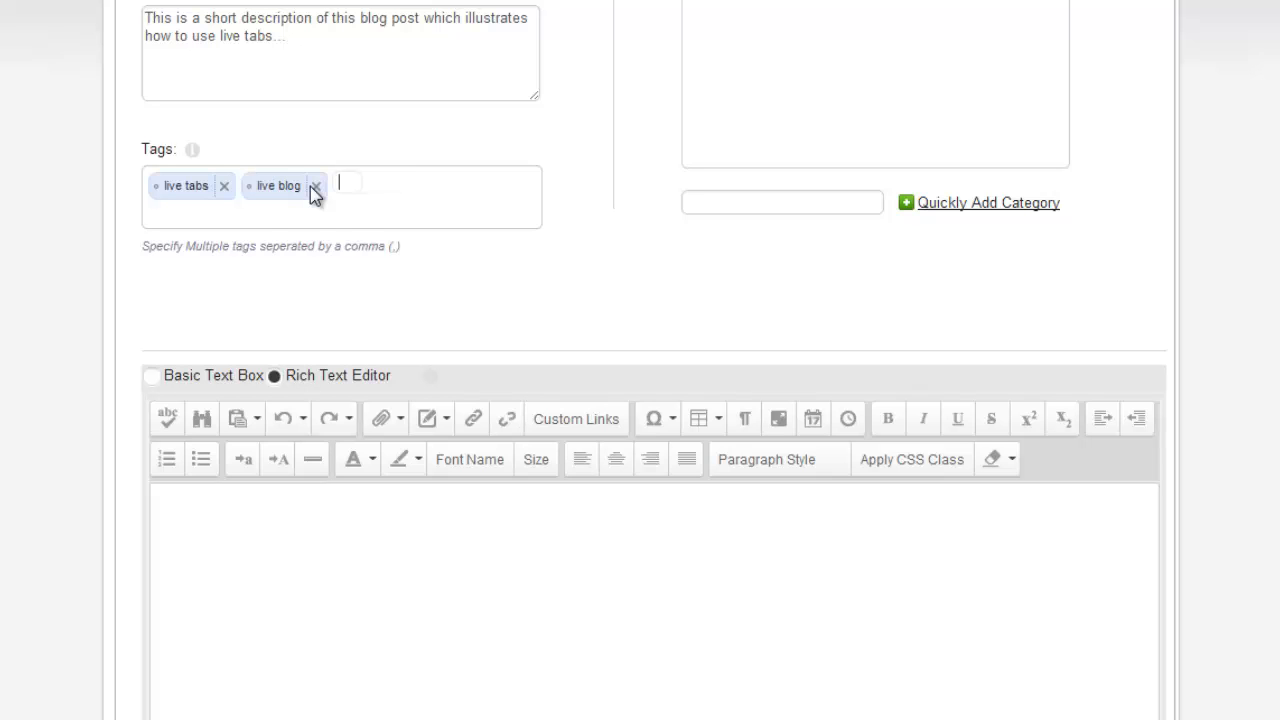
Step: Paste the Lorem ipsum placeholder text as the post's body and save the post, returning to the blog
scroll(346, 390, down, 2)
click(523, 379)
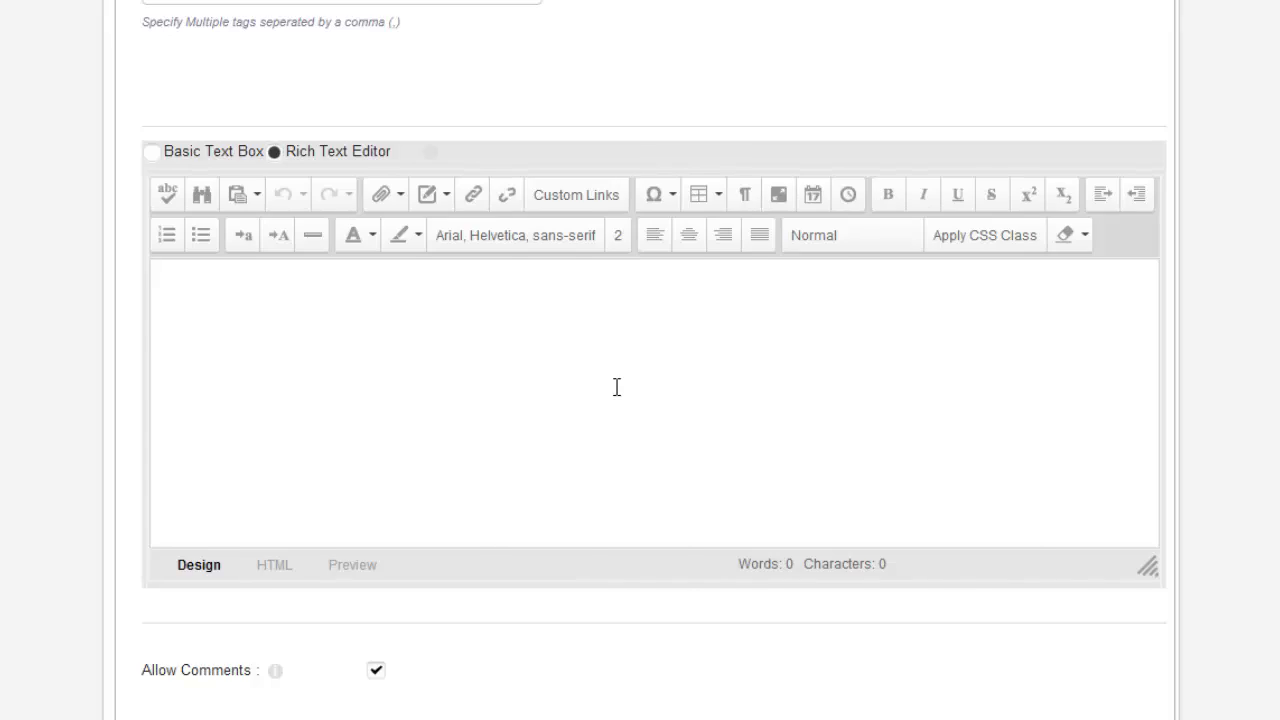
key(ctrl+v)
drag(1151, 345, 1145, 528)
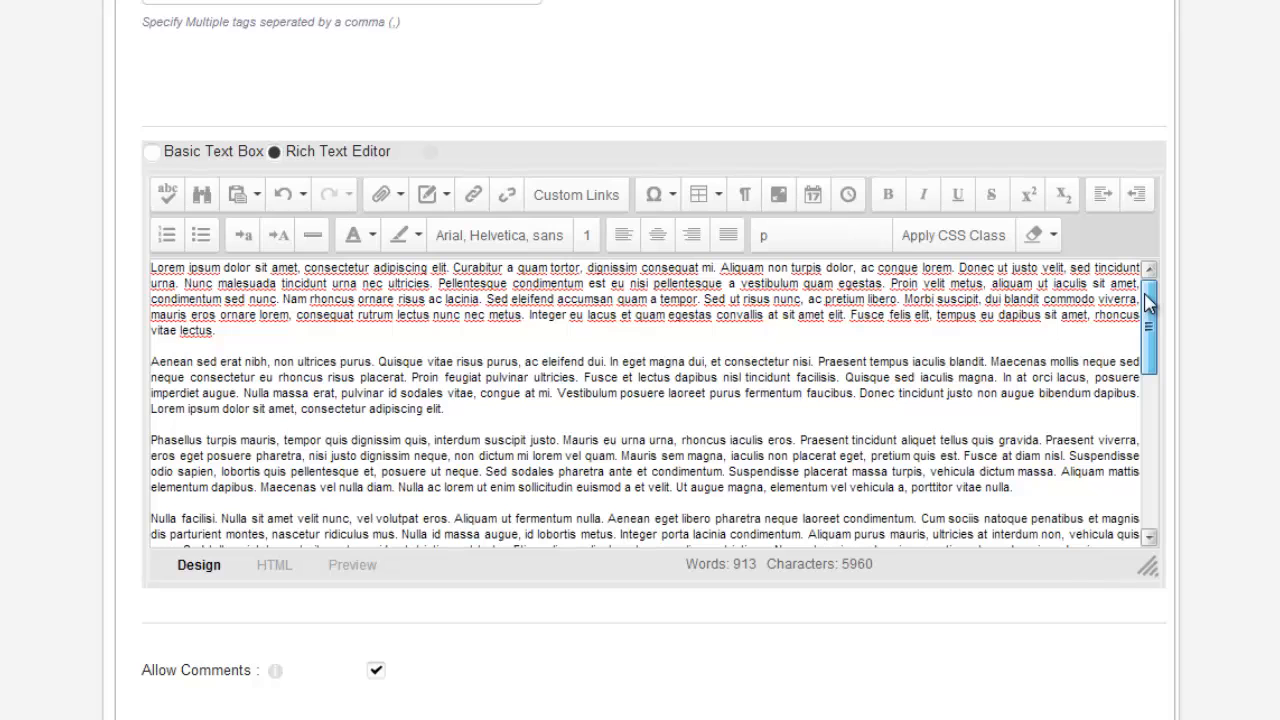
scroll(640, 420, down, 5)
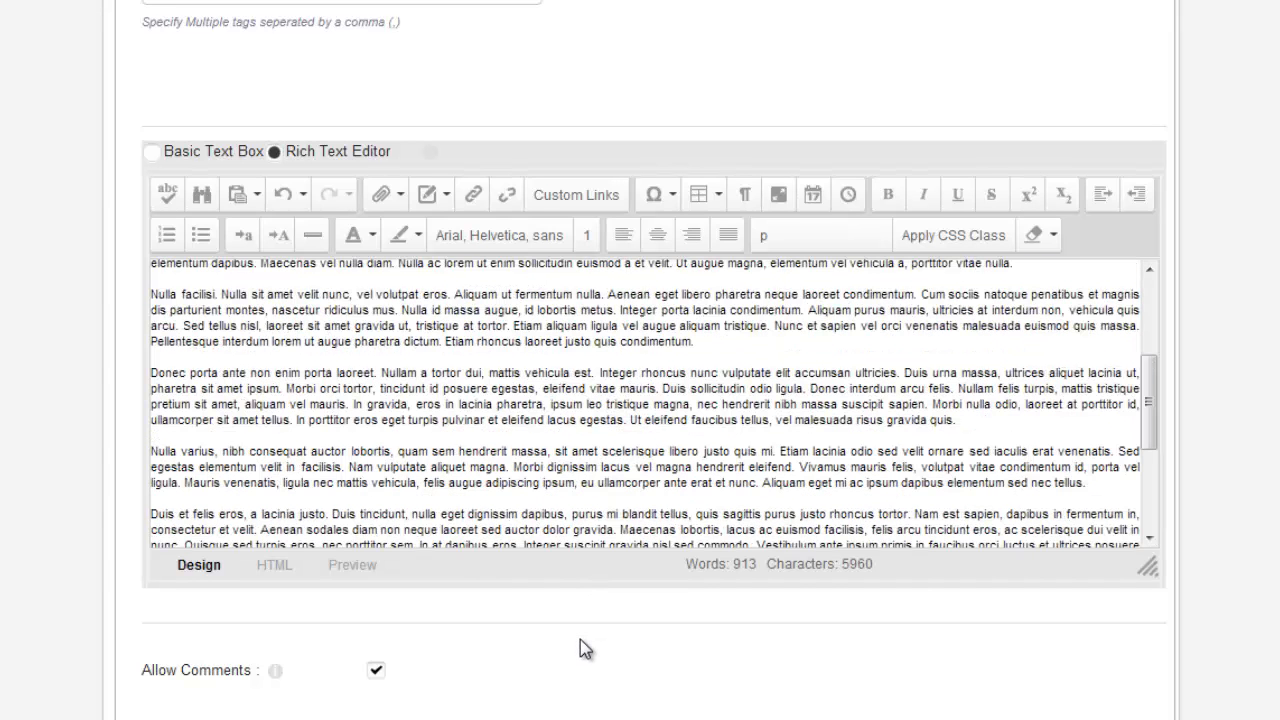
scroll(580, 639, down, 2)
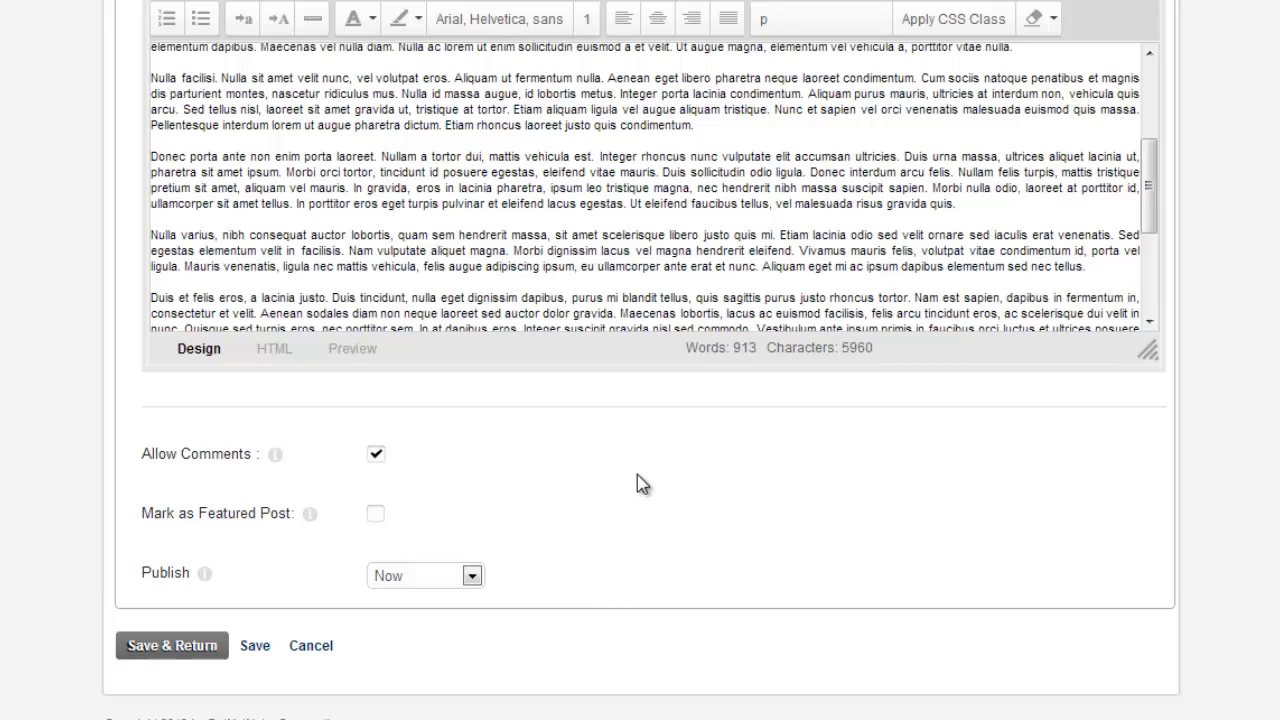
scroll(478, 400, down, 1)
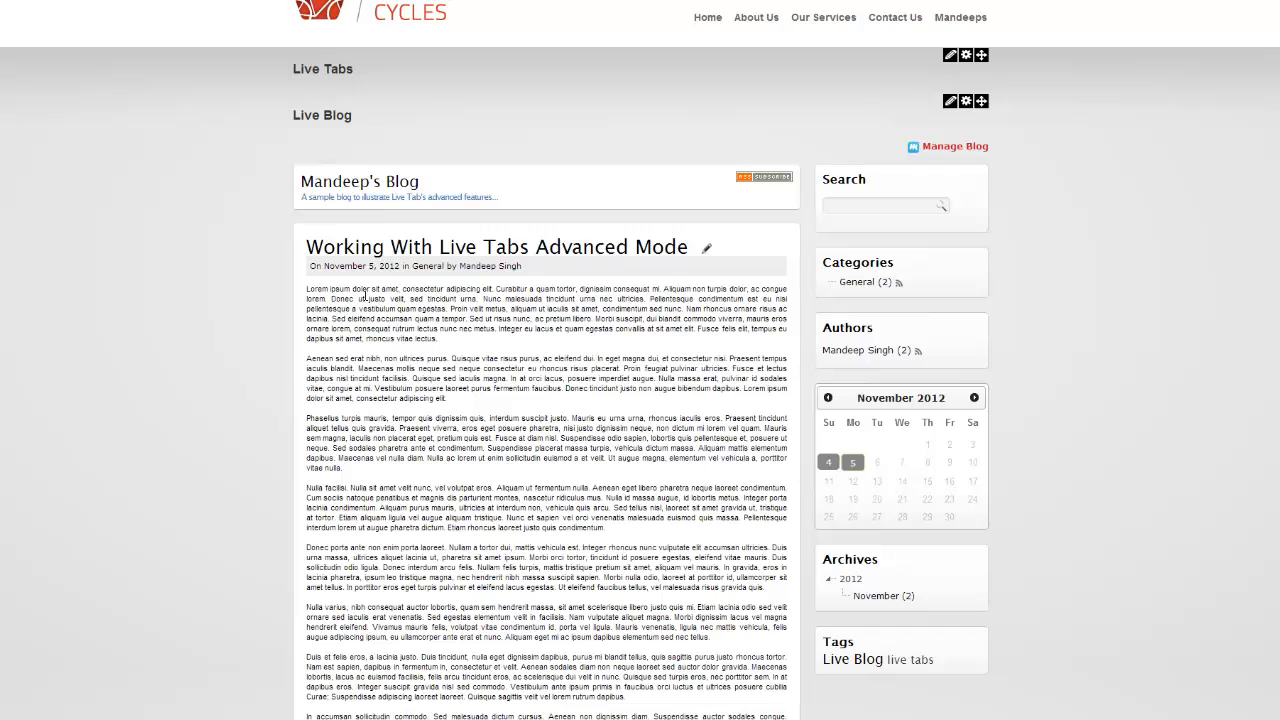
Step: Open the "Working With Live Tabs Advanced Mode" post and review it from its description down to the comment form
drag(340, 298, 400, 497)
scroll(400, 497, down, 1)
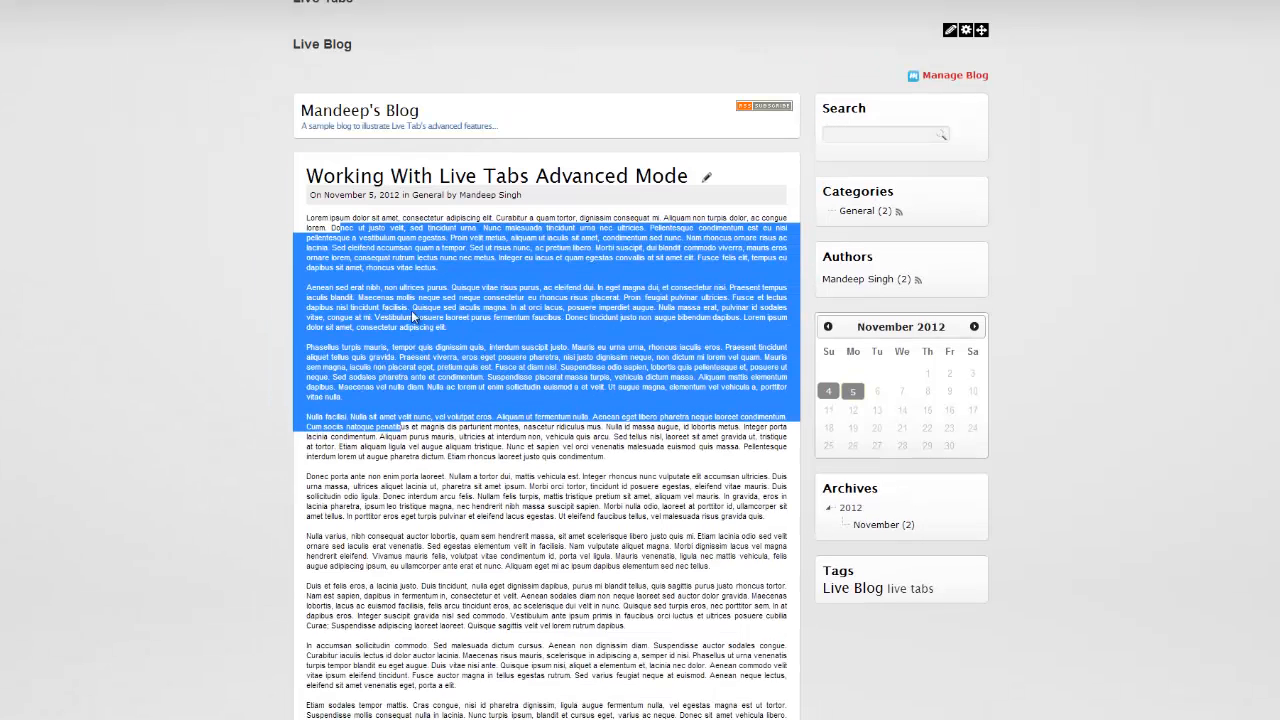
scroll(415, 300, up, 2)
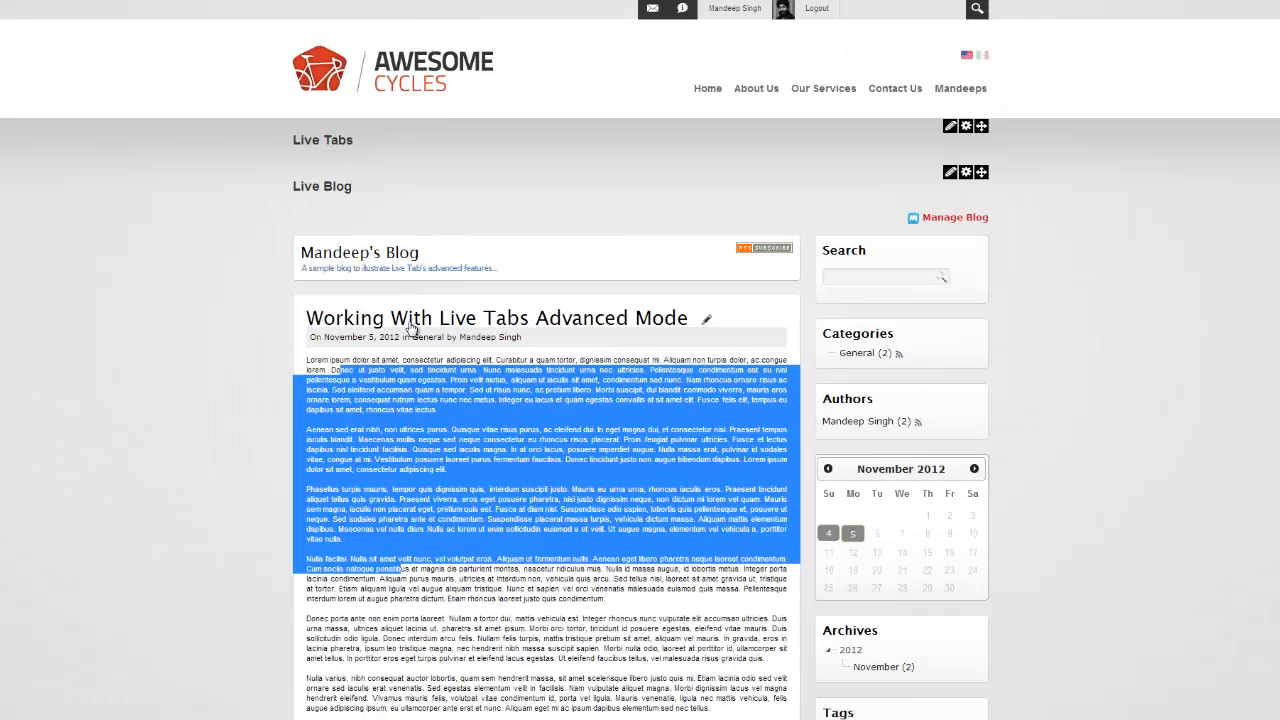
click(410, 330)
scroll(412, 330, down, 1)
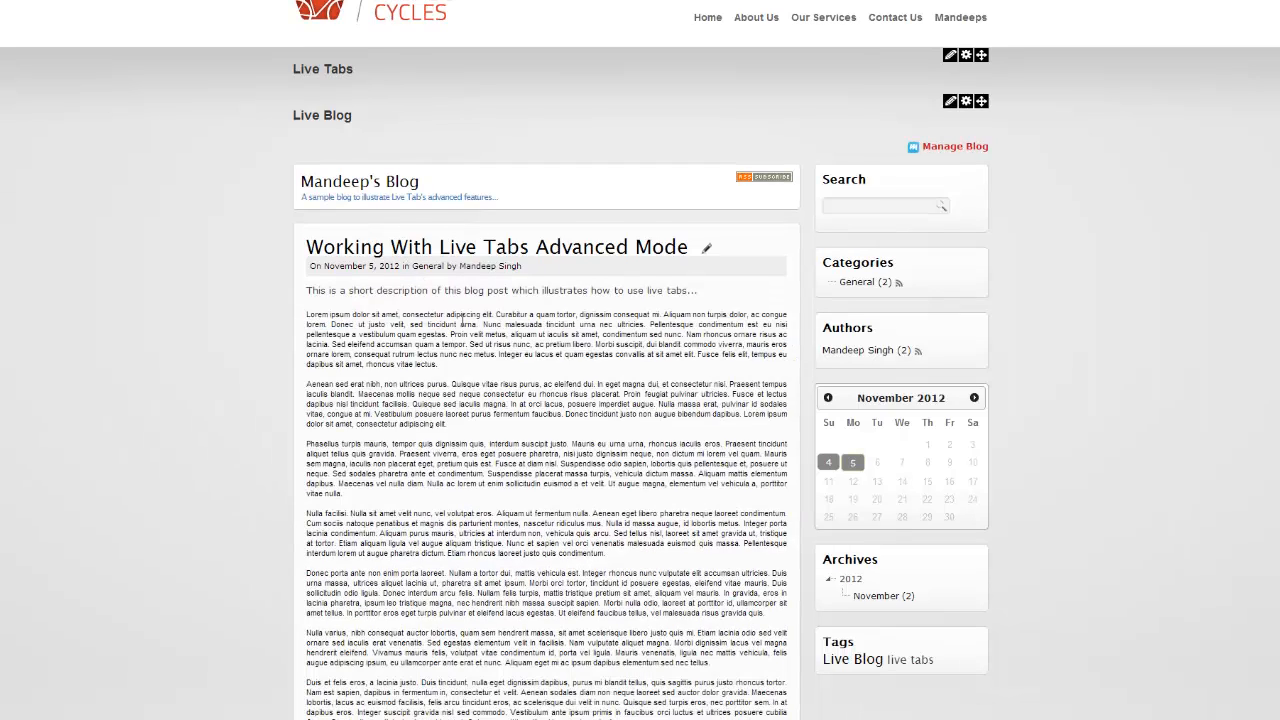
scroll(430, 350, down, 6)
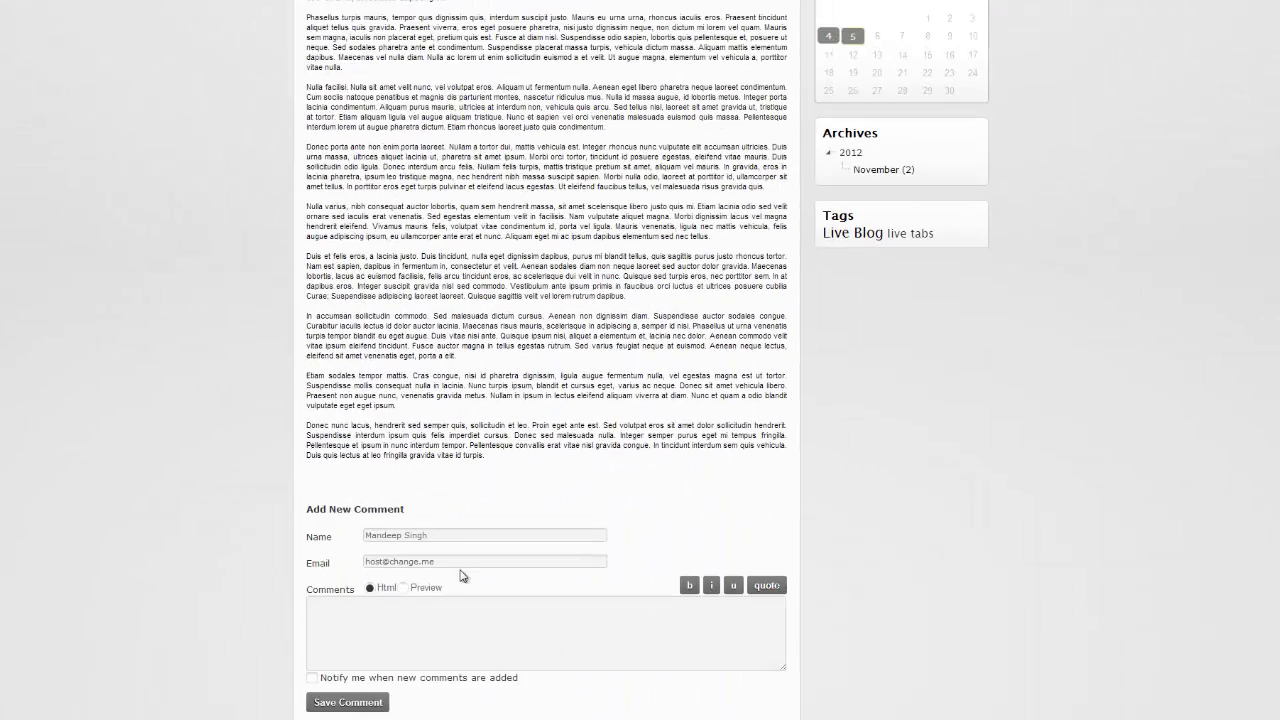
scroll(462, 565, down, 2)
scroll(595, 561, up, 6)
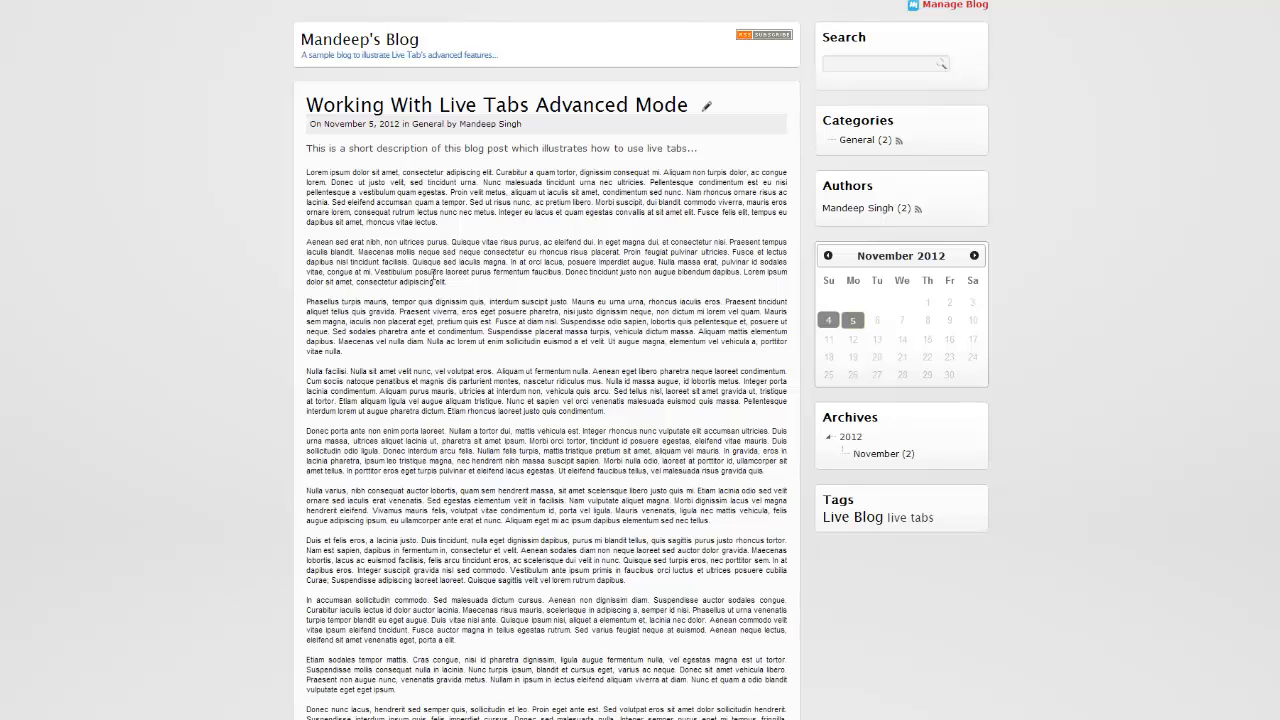
drag(425, 195, 437, 253)
double_click(432, 252)
click(431, 240)
double_click(432, 193)
click(512, 222)
drag(511, 148, 505, 320)
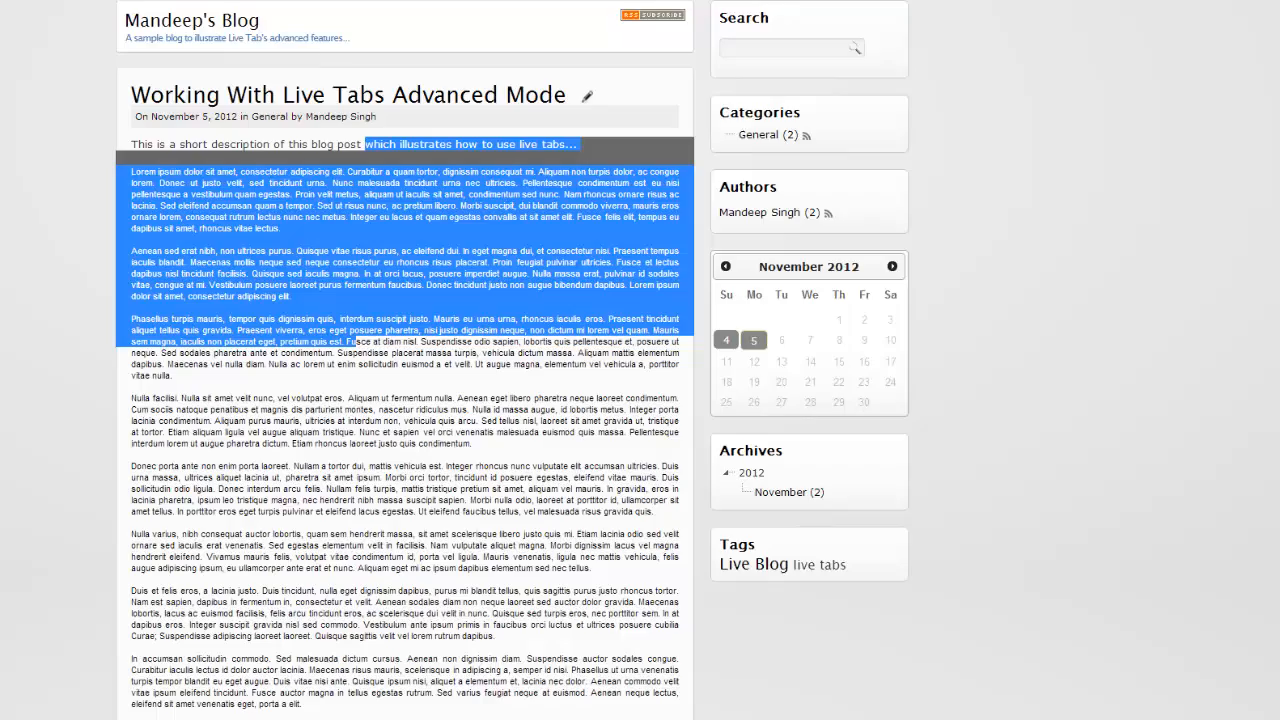
Step: Switch to Windows Explorer and open the Template folder of Live Blog's Default_Fluid theme under DesktopModules
drag(1279, 74, 539, 120)
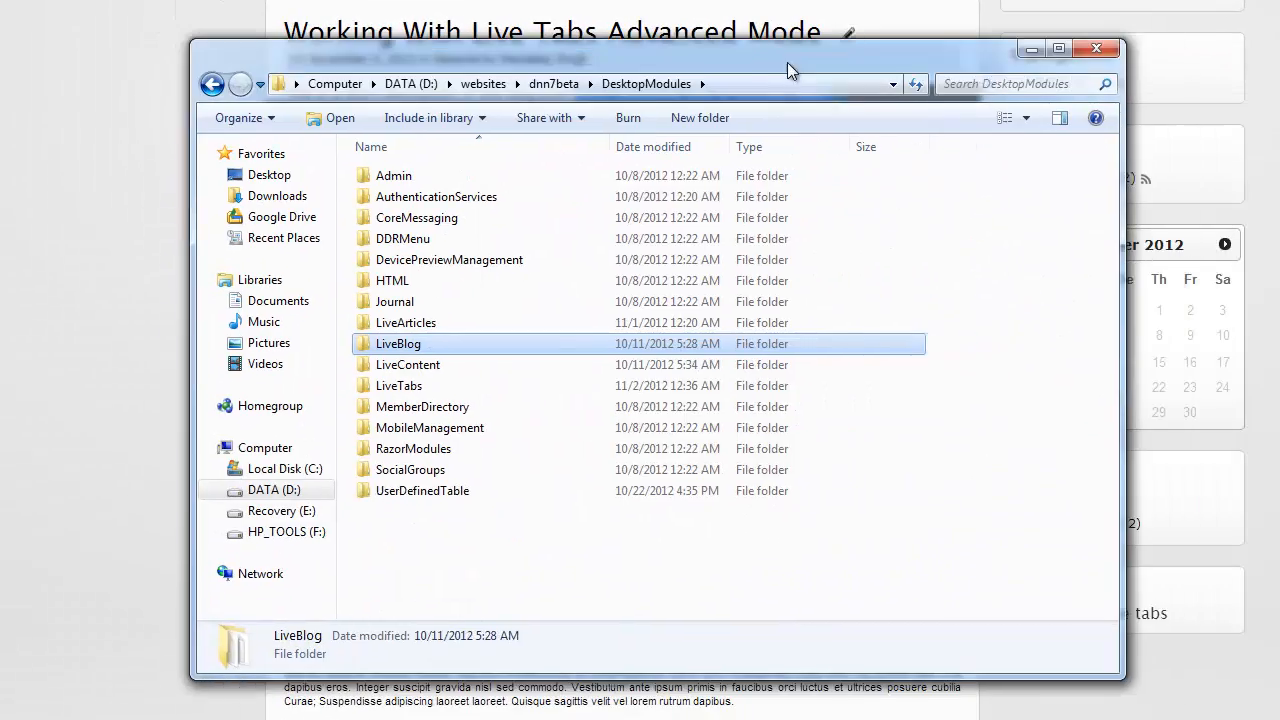
drag(787, 62, 784, 63)
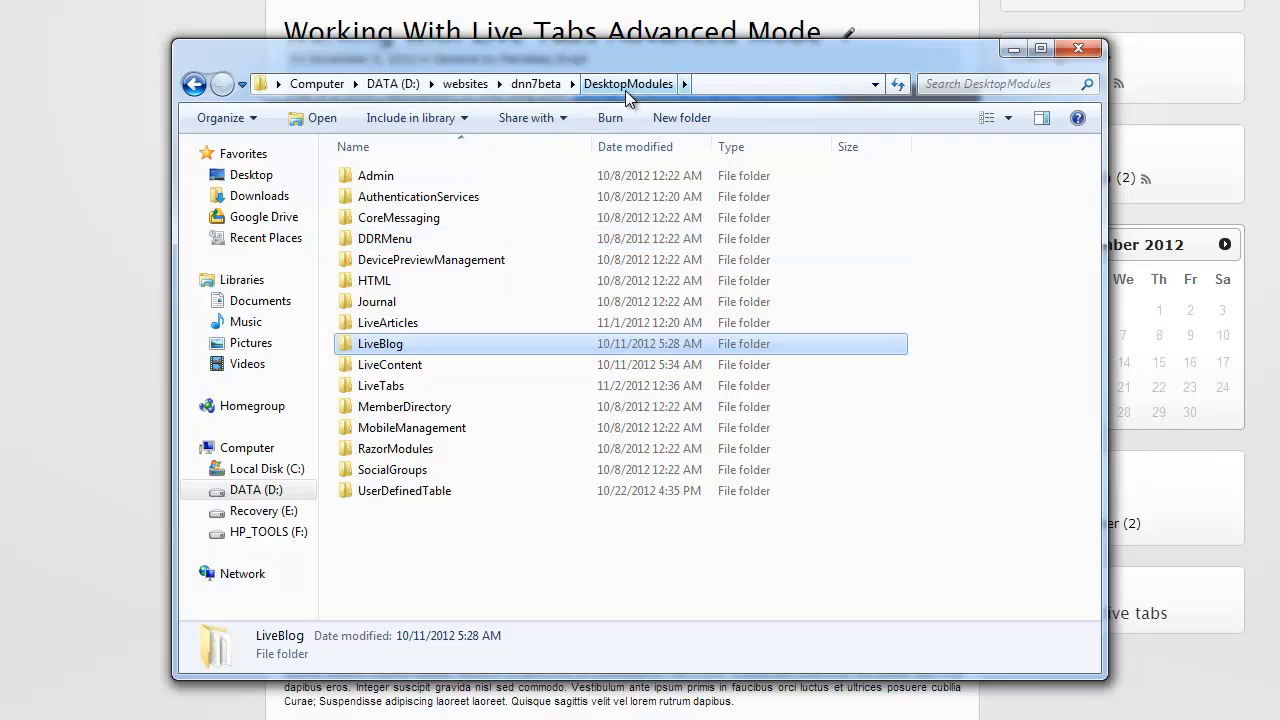
double_click(398, 345)
double_click(394, 262)
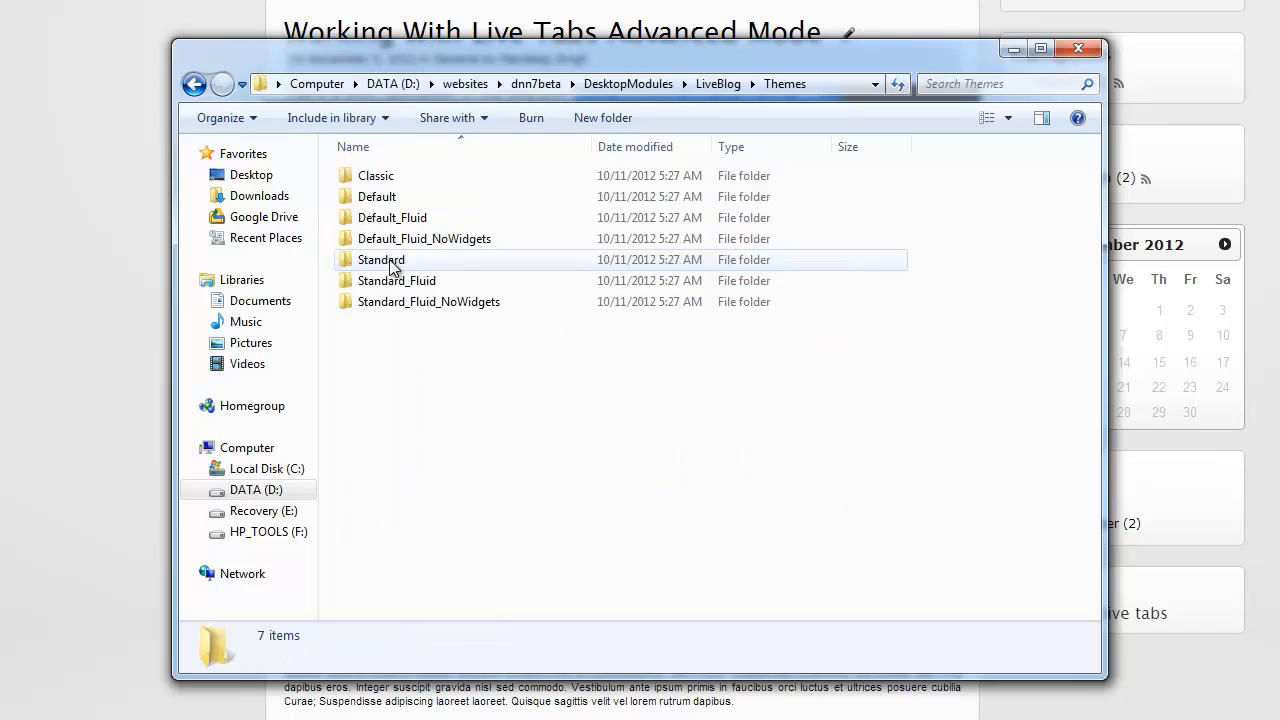
double_click(415, 222)
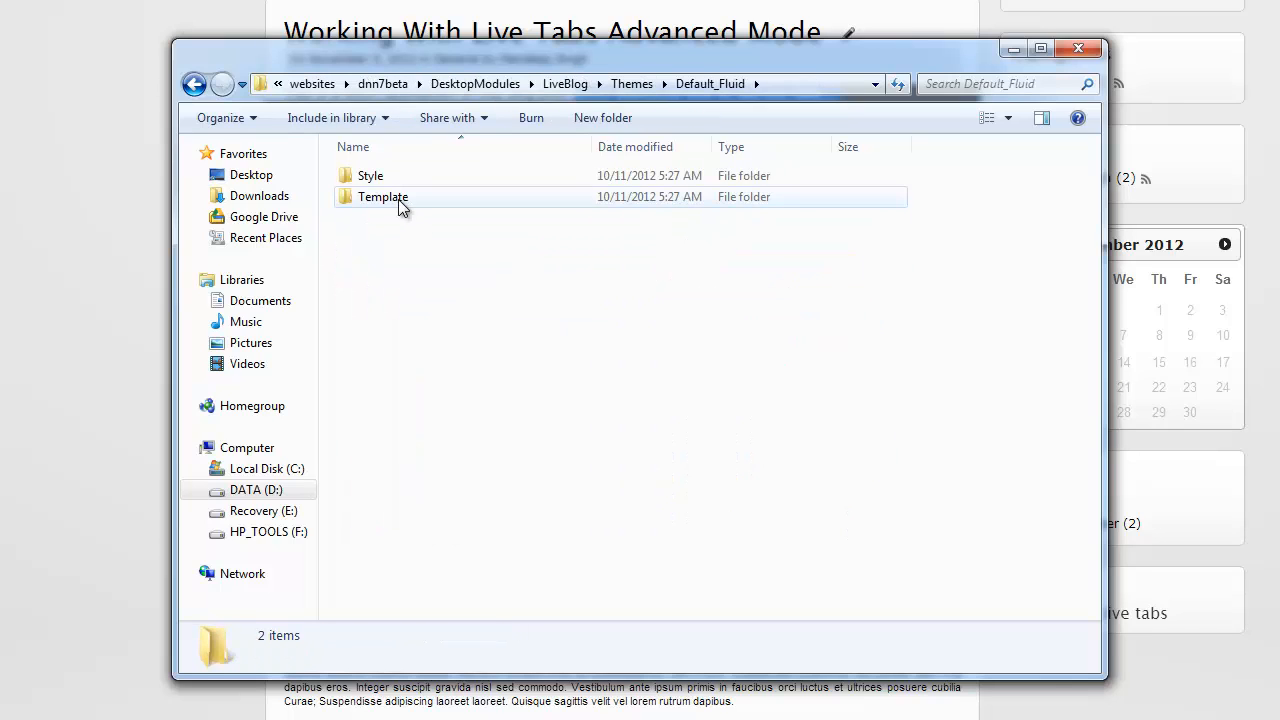
double_click(400, 200)
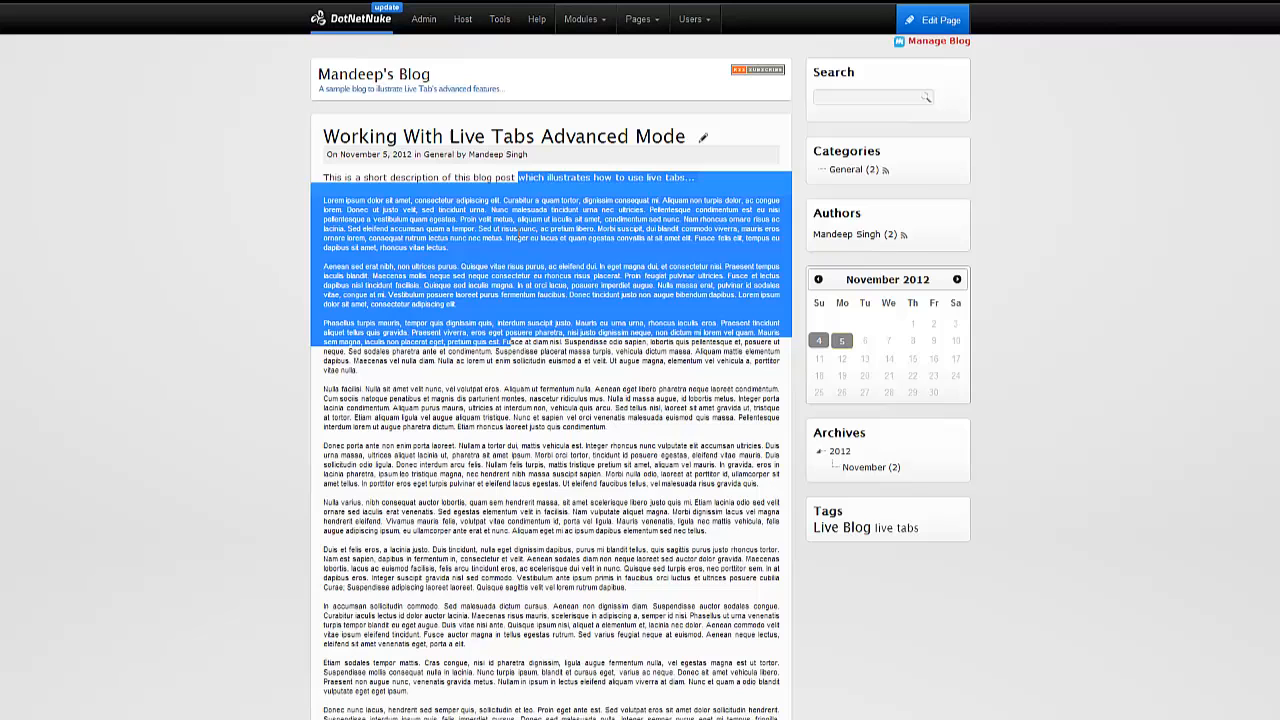
Step: View Post.htm in Notepad and locate the [Post:summary] token inside the content div
click(478, 192)
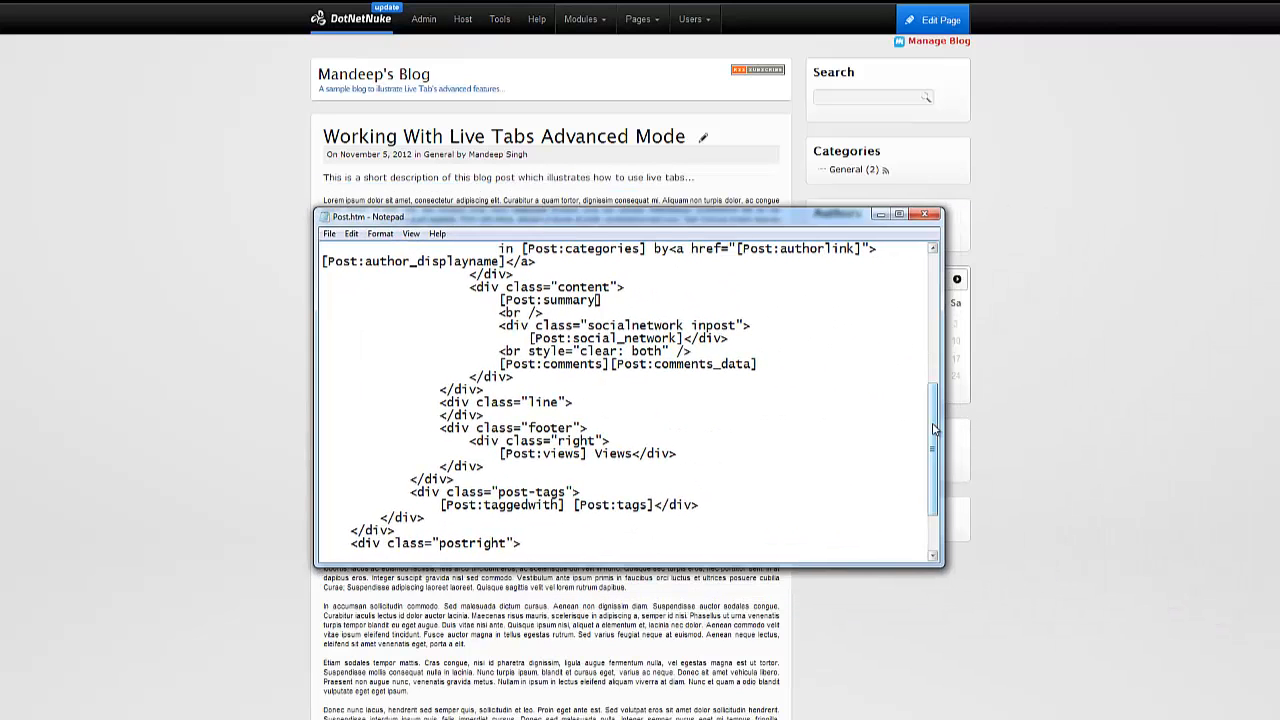
mouse_move(932, 420)
mouse_down()
mouse_move(932, 443)
mouse_move(920, 270)
mouse_move(919, 427)
mouse_move(918, 368)
mouse_move(915, 407)
mouse_up()
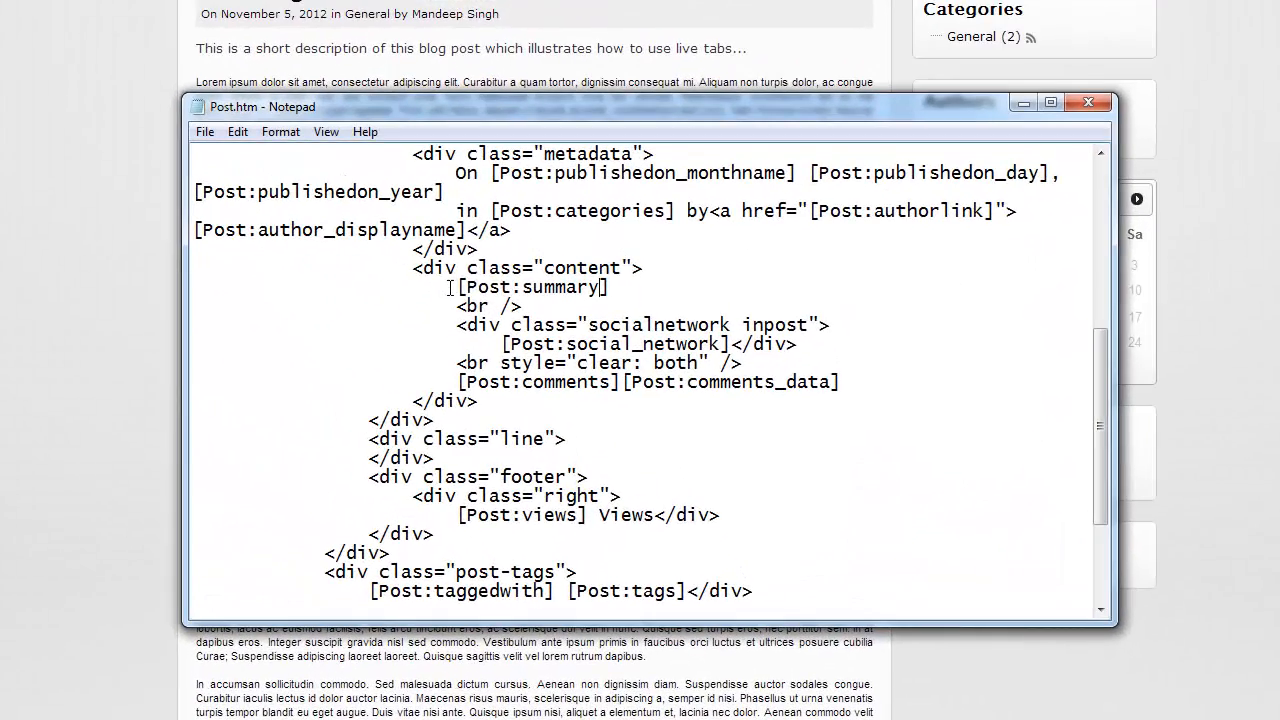
drag(491, 338, 509, 338)
drag(470, 287, 617, 288)
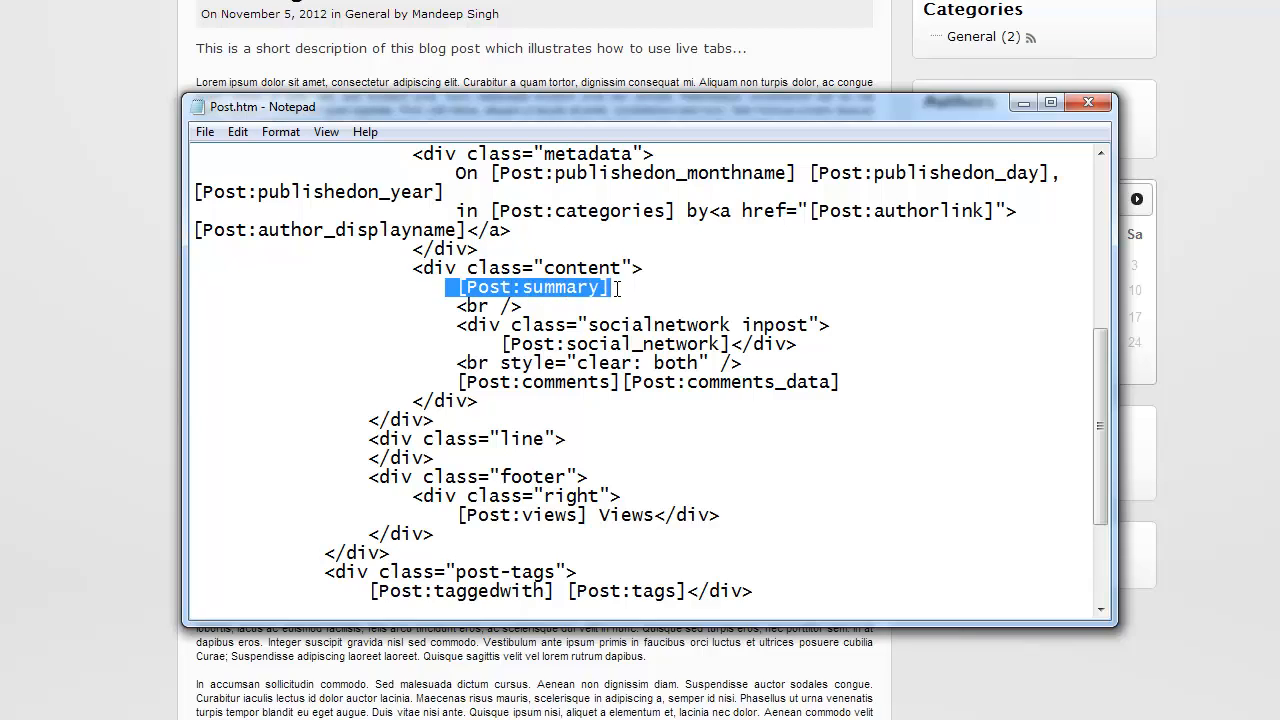
click(617, 289)
double_click(617, 290)
Step: Insert the {MyTabs} token on a new line between the content div's opening tag and [Post:summary]
click(646, 268)
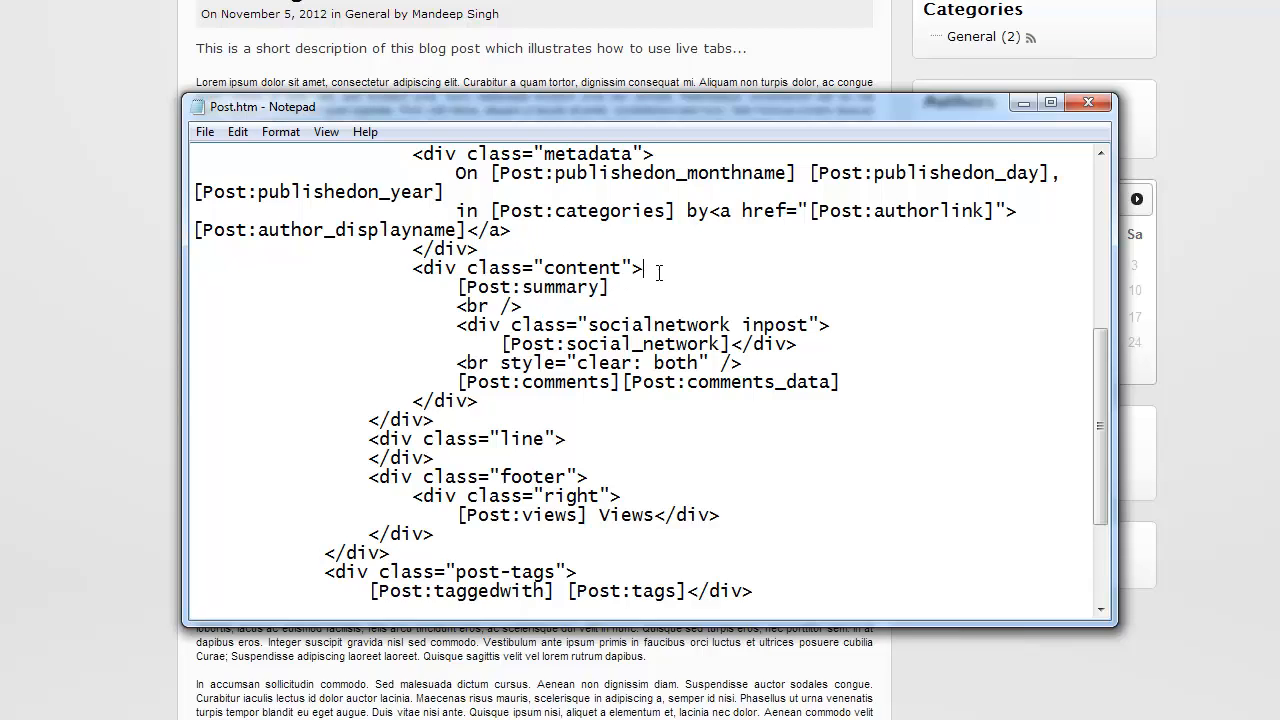
key(Return)
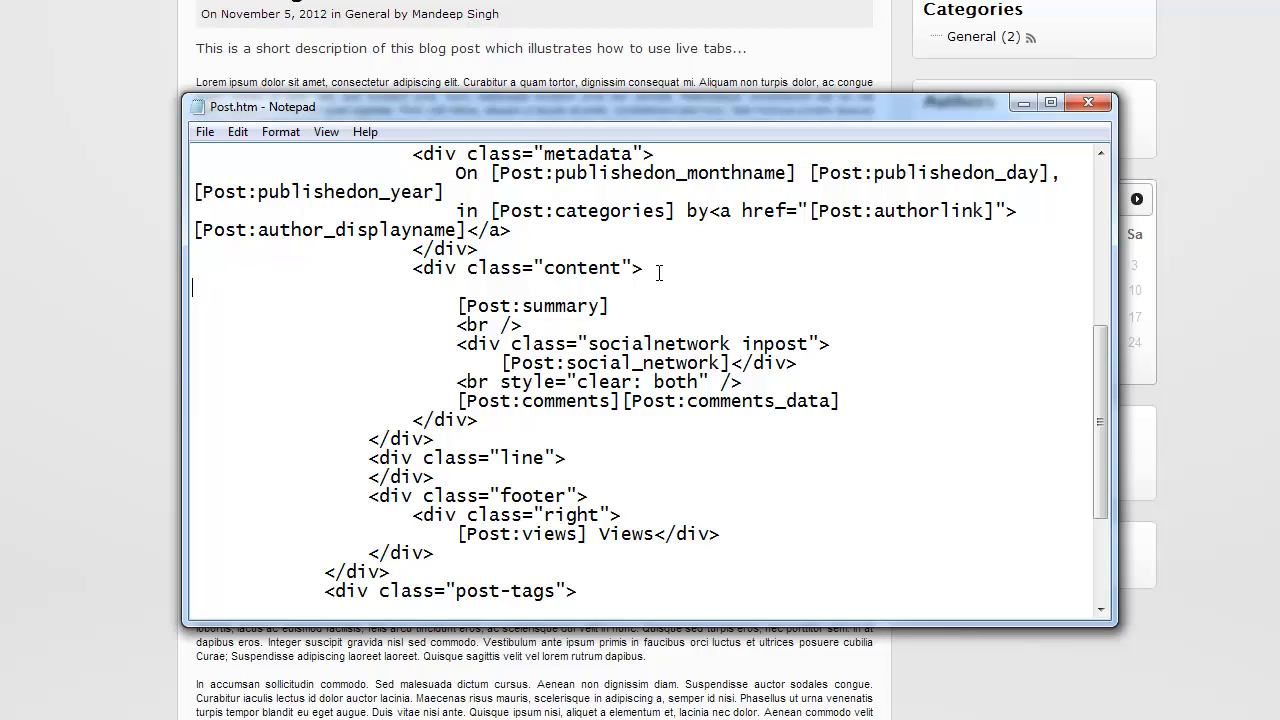
text({MyTabs})
key(shift+Left)
key(shift+Left)
key(shift+Left)
key(shift+Left)
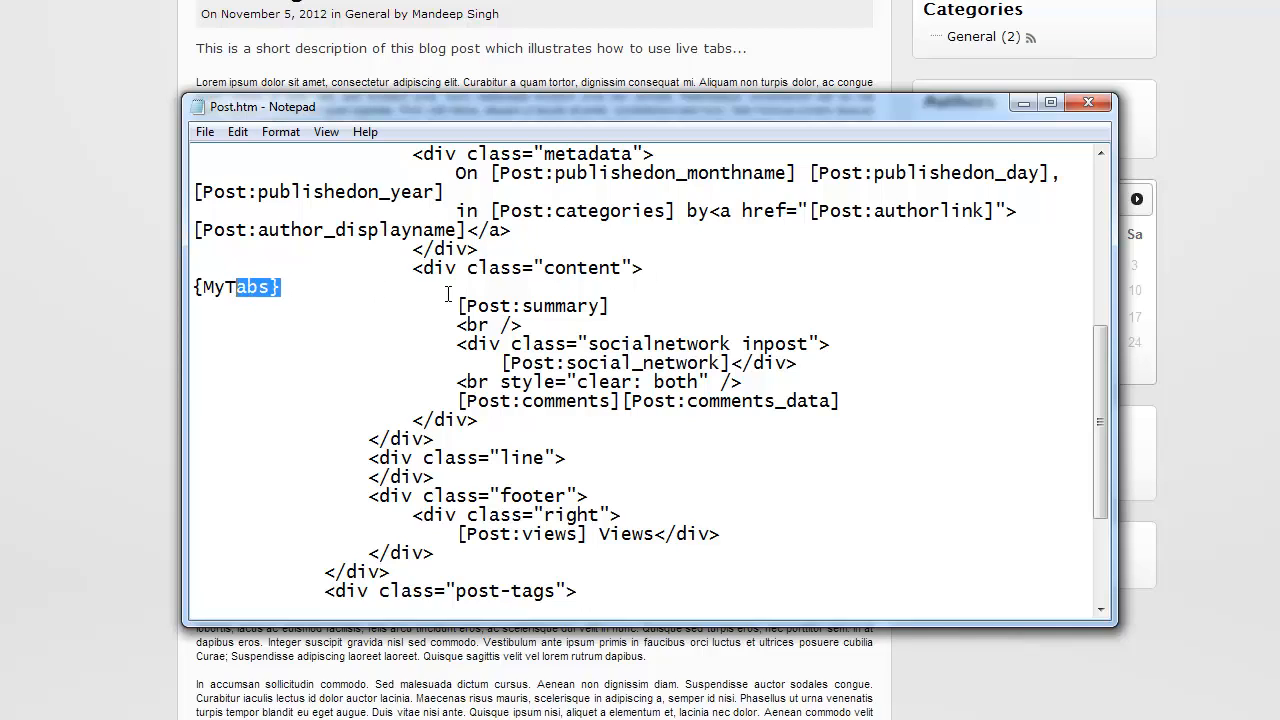
drag(447, 306, 522, 299)
click(474, 302)
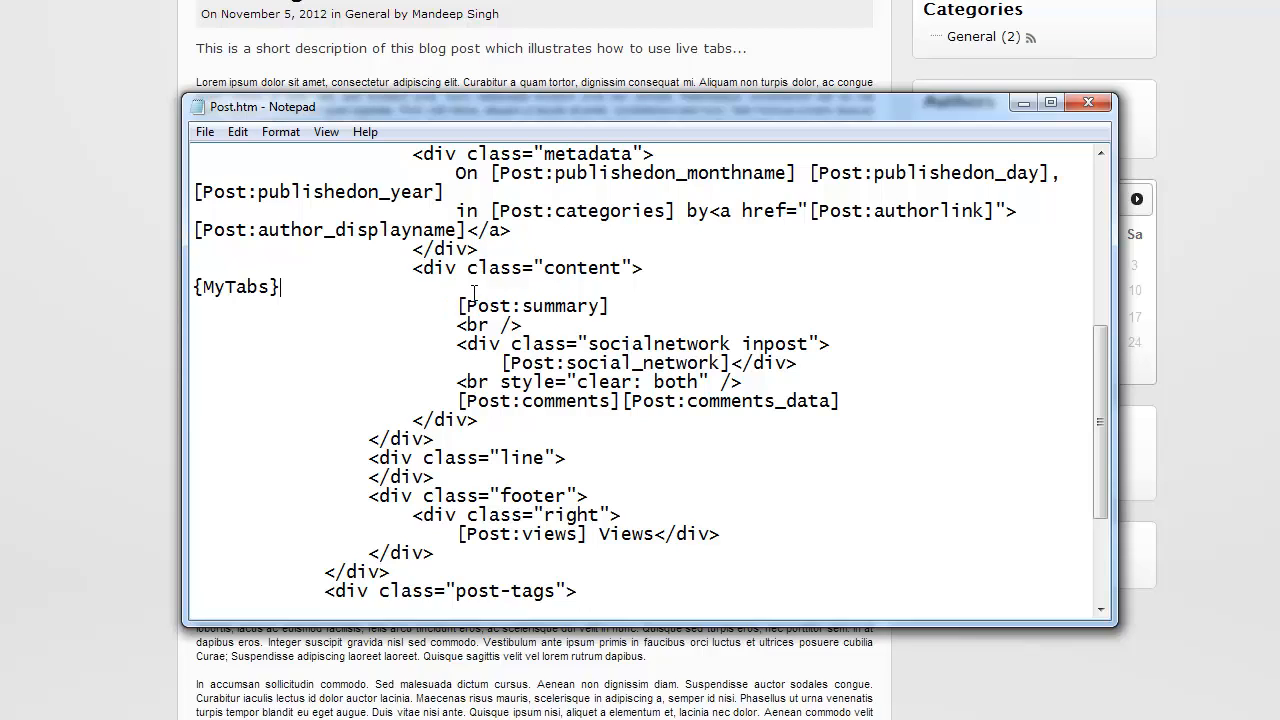
Step: Add two <br /> line breaks on the line below {MyTabs}, save Post.htm and return to the blog post page
key(Return)
text(<br />)
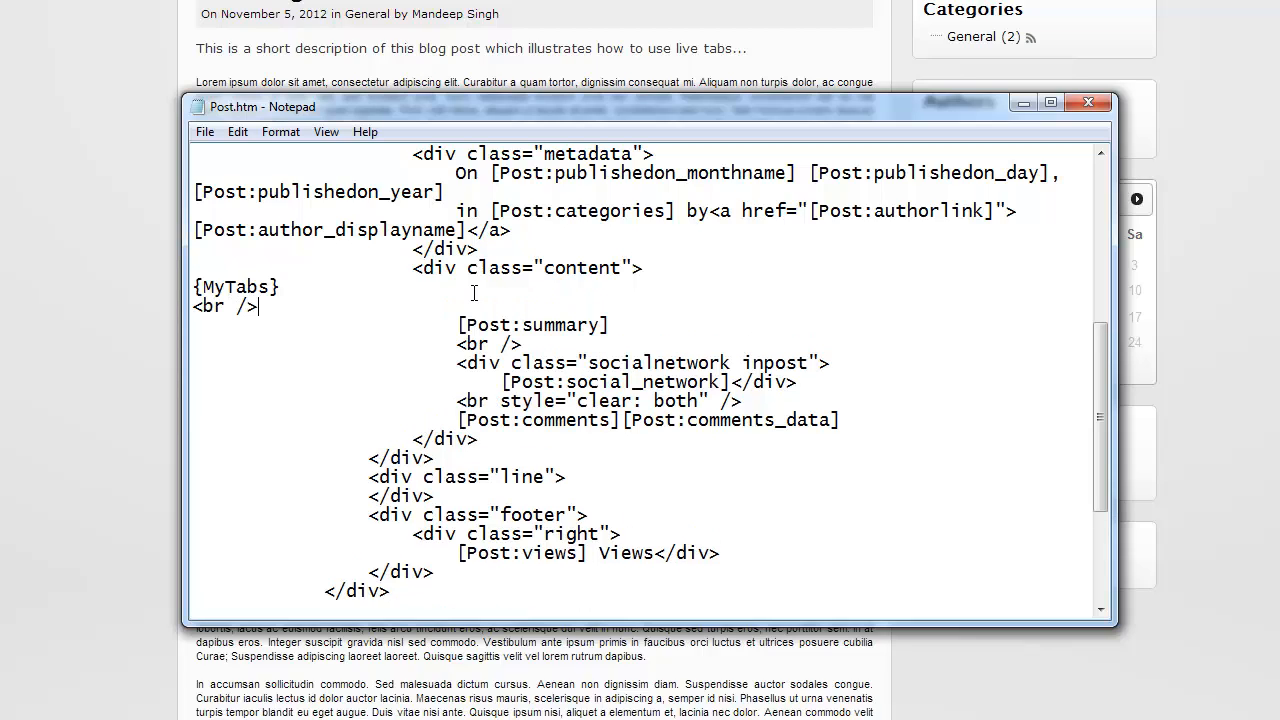
text( <br />)
click(204, 132)
click(229, 198)
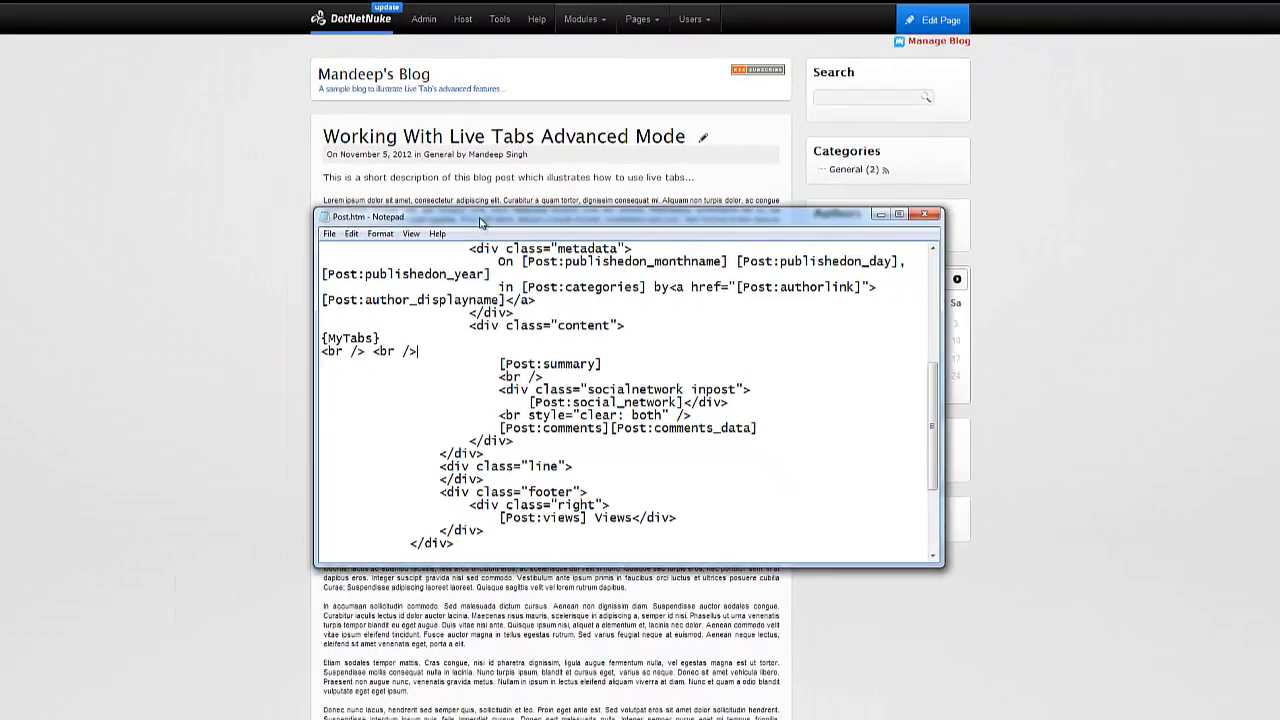
drag(480, 222, 1279, 230)
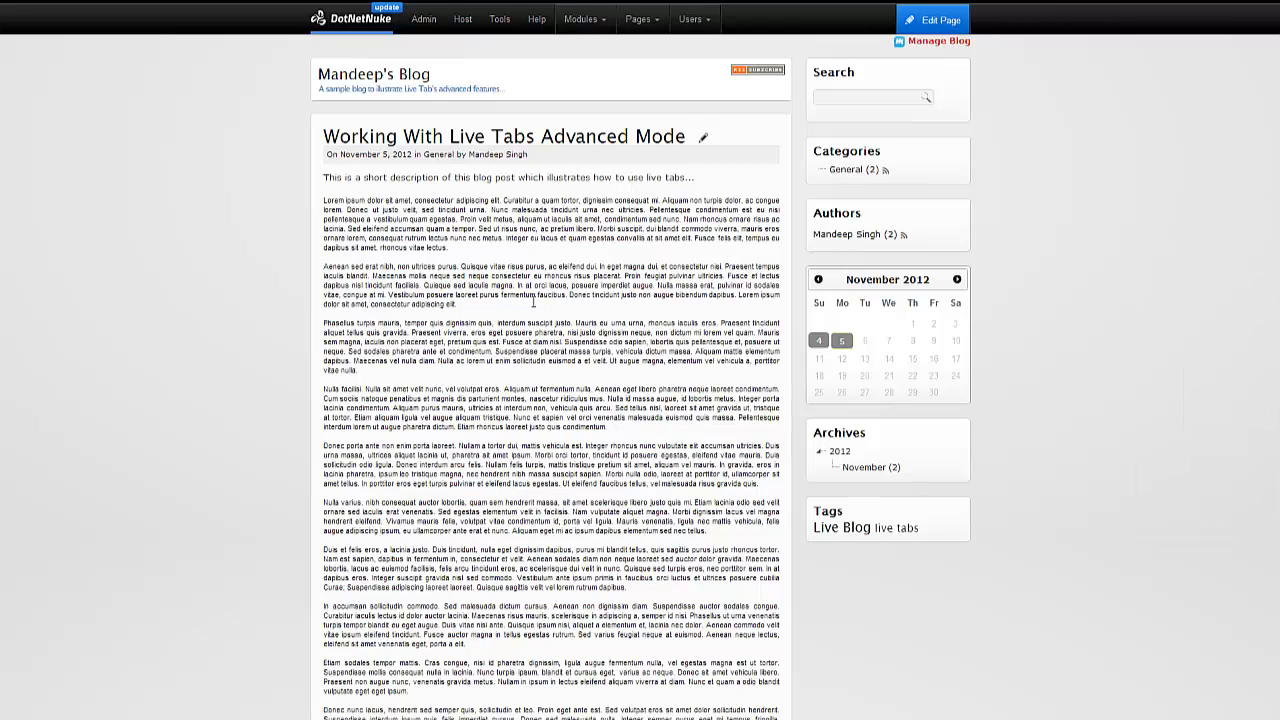
scroll(533, 303, up, 2)
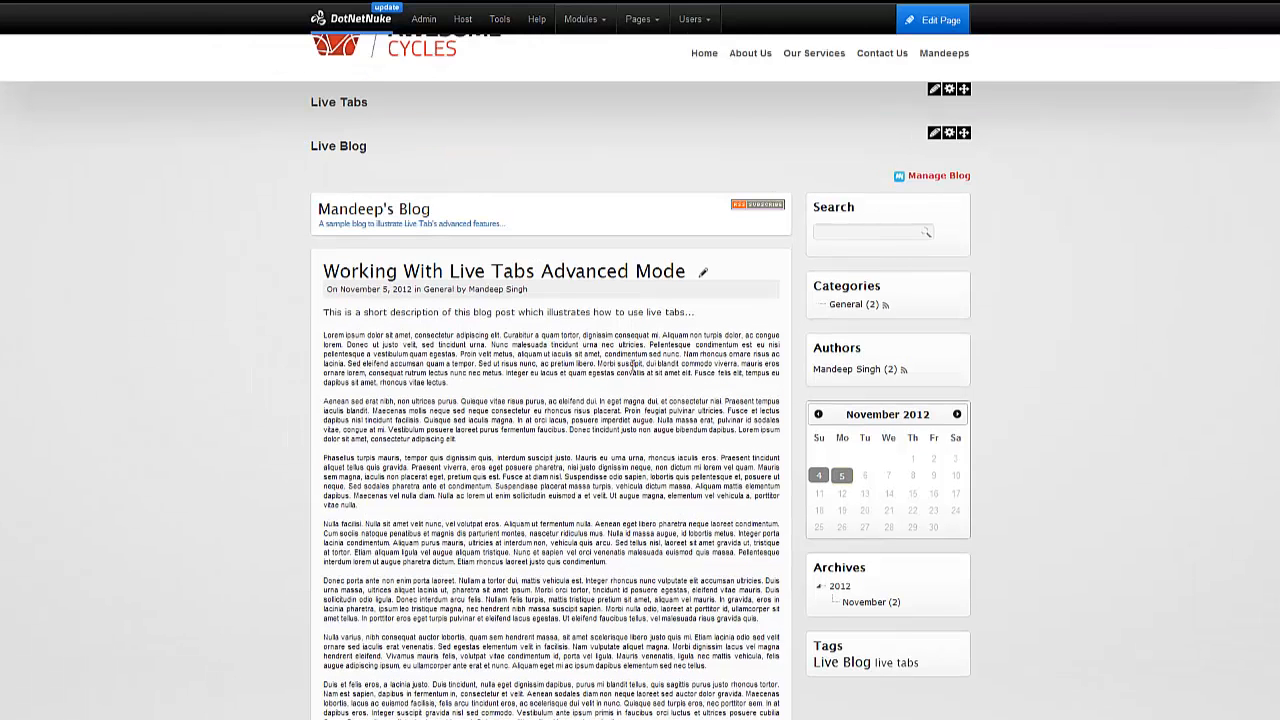
Step: View the blog post page outside edit mode and switch through the Introduction, Article and About Author tabs rendered above the post text
scroll(474, 289, up, 1)
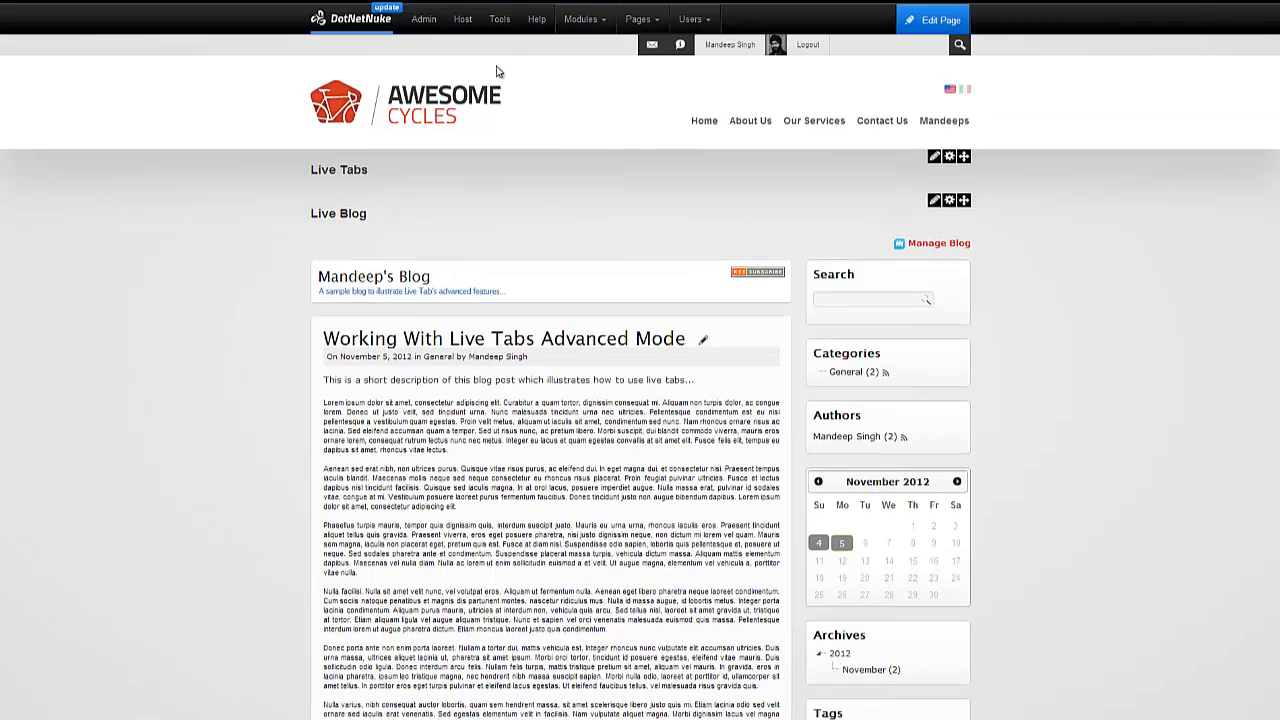
mouse_move(467, 24)
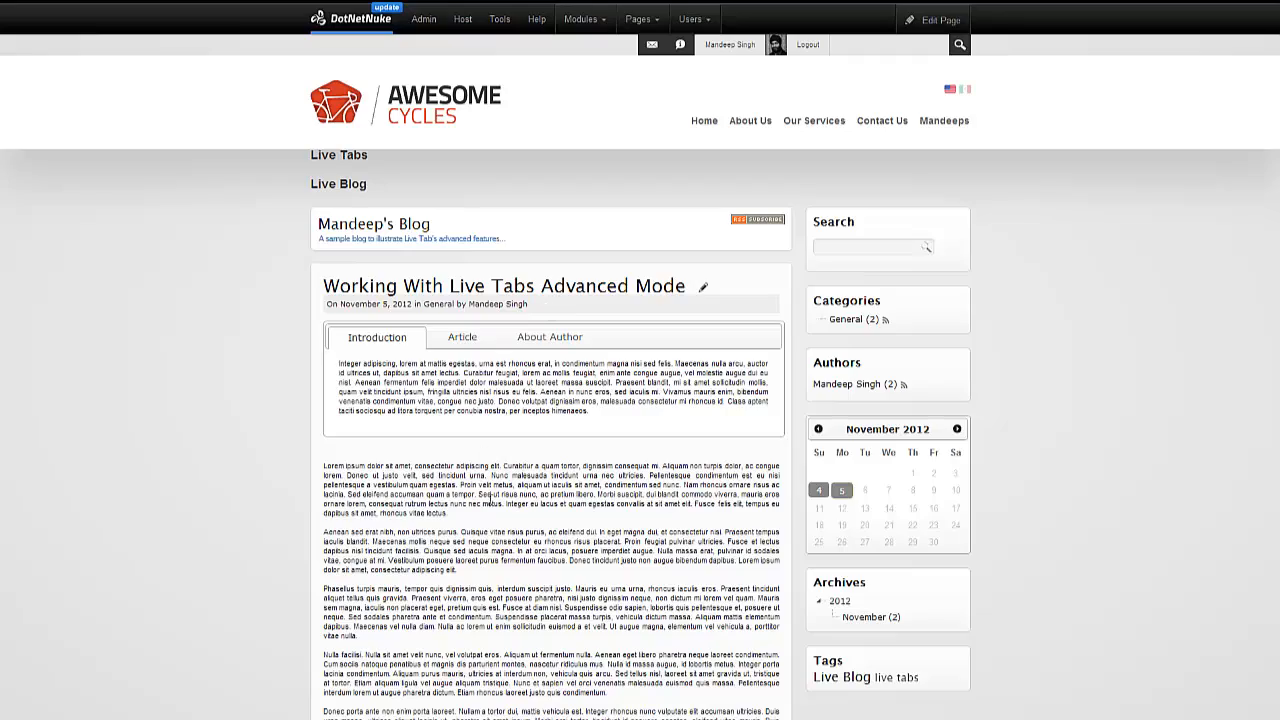
drag(514, 551, 457, 494)
double_click(429, 450)
click(425, 455)
triple_click(425, 463)
click(425, 462)
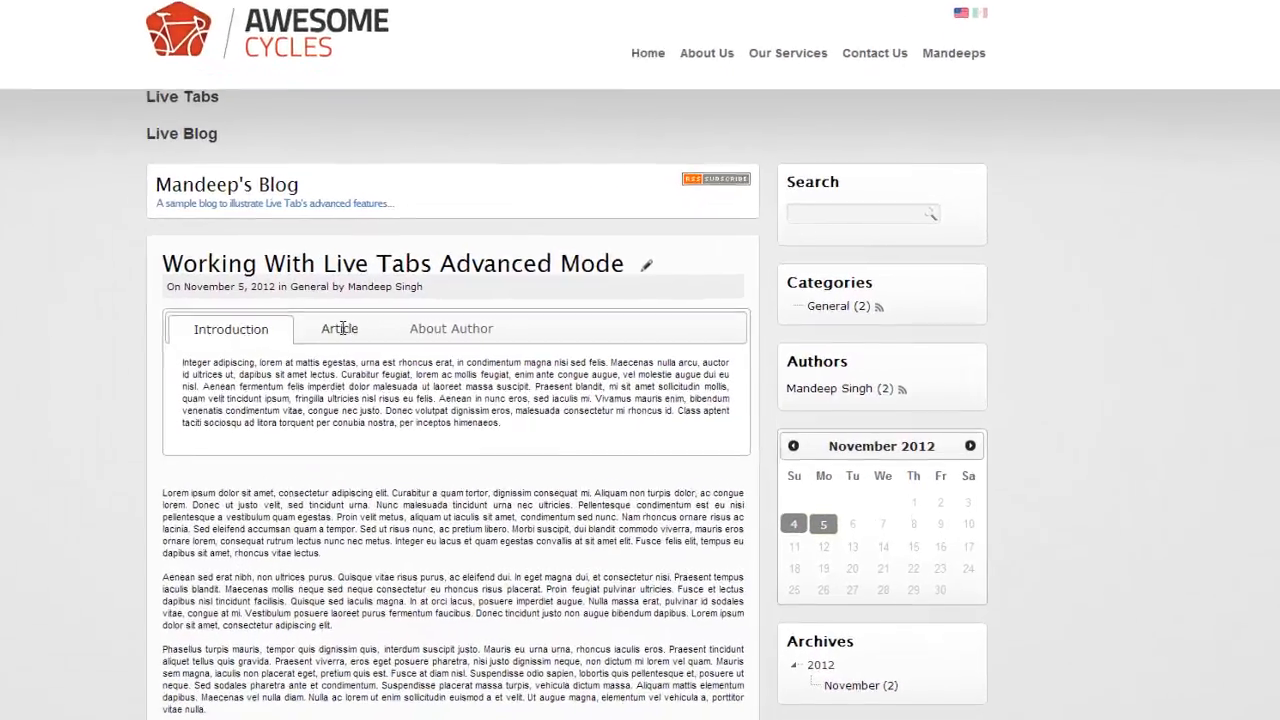
click(459, 339)
click(534, 338)
click(245, 326)
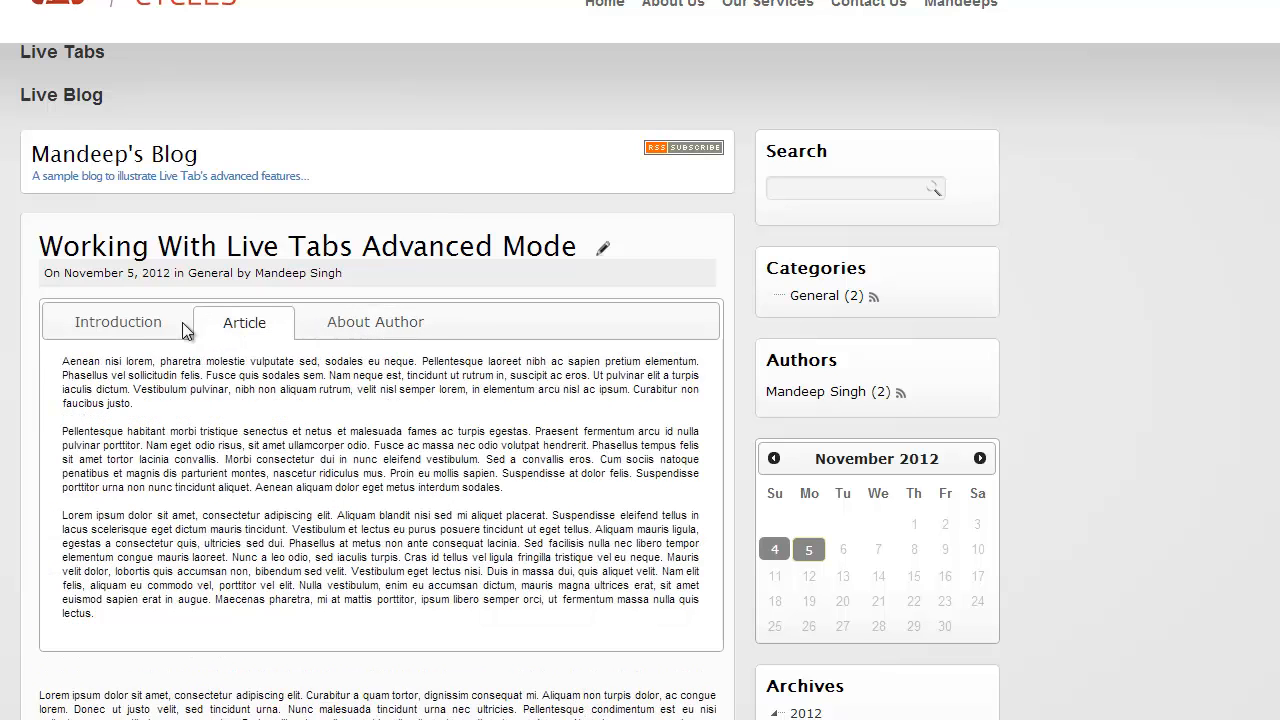
click(129, 326)
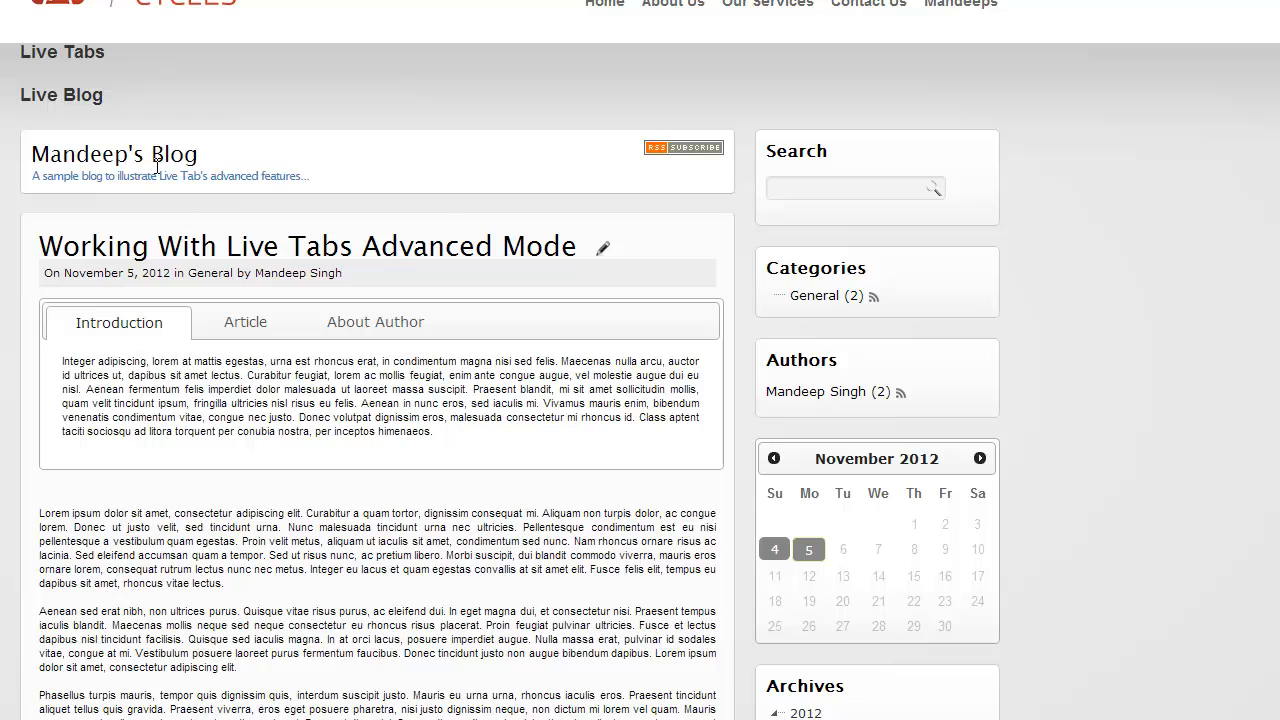
Step: Go to the Live Tabs page and look through the blog's list of posts
mouse_move(960, 8)
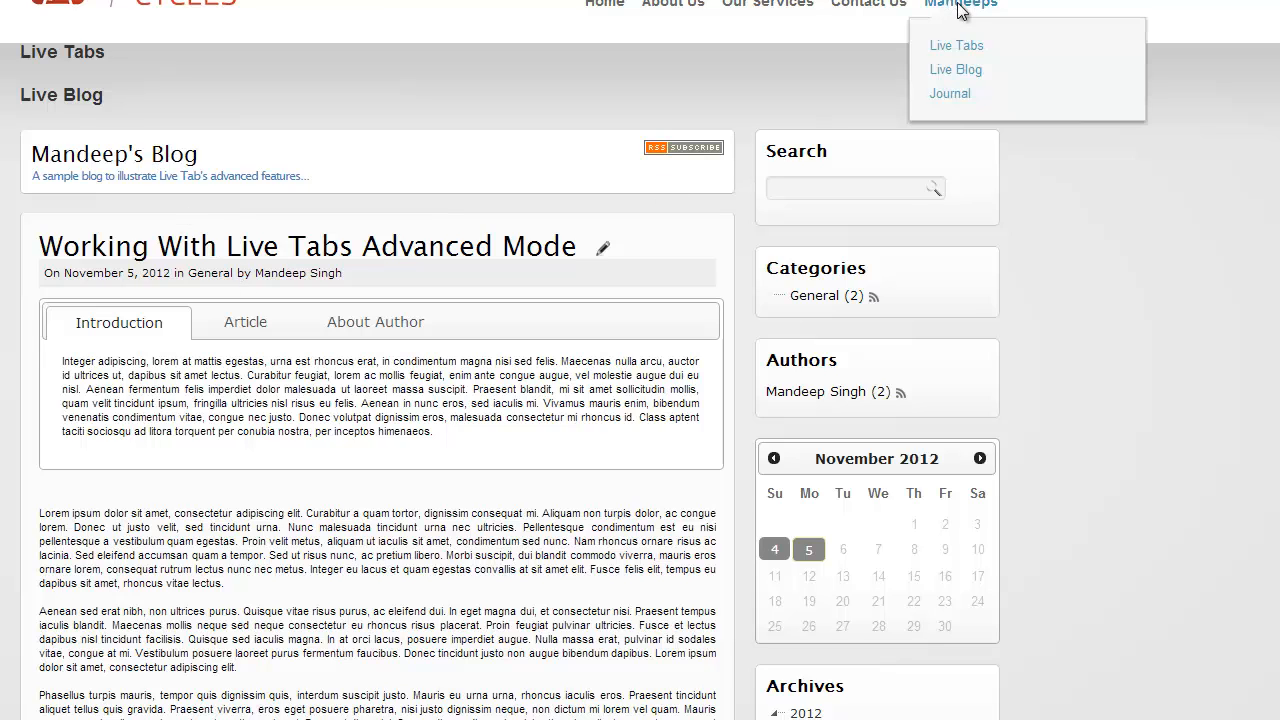
mouse_move(958, 48)
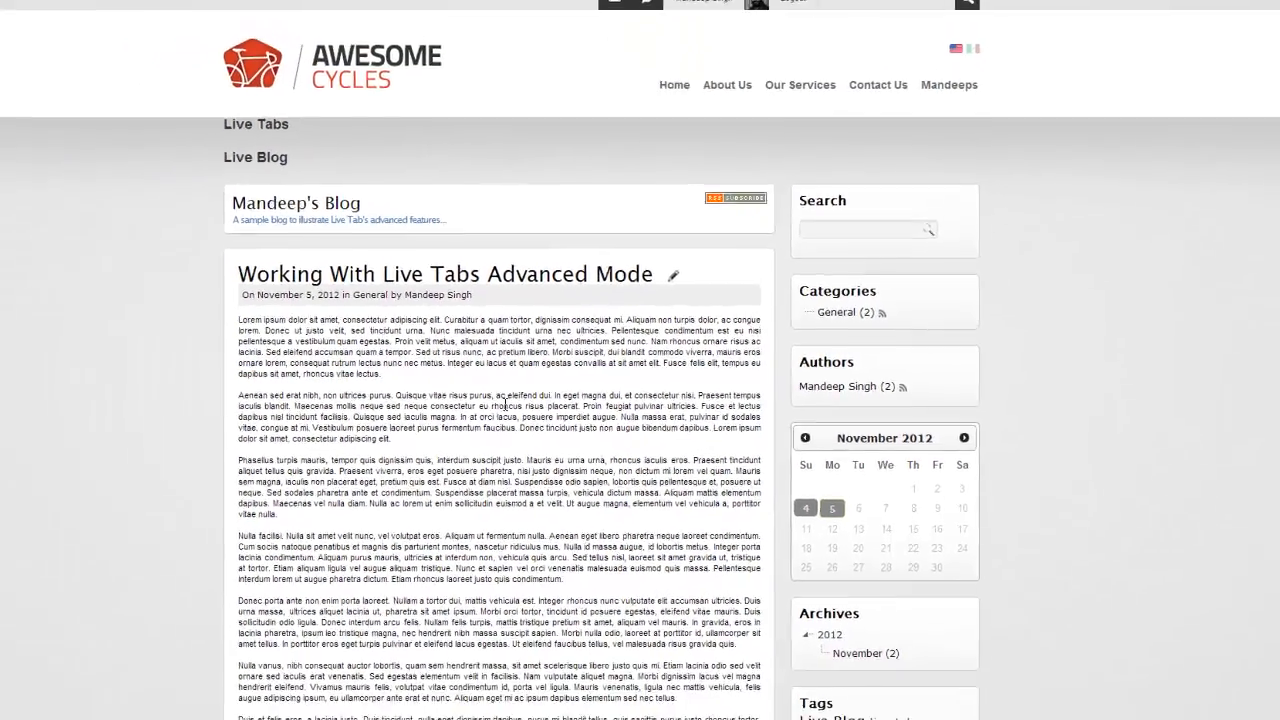
scroll(514, 403, down, 7)
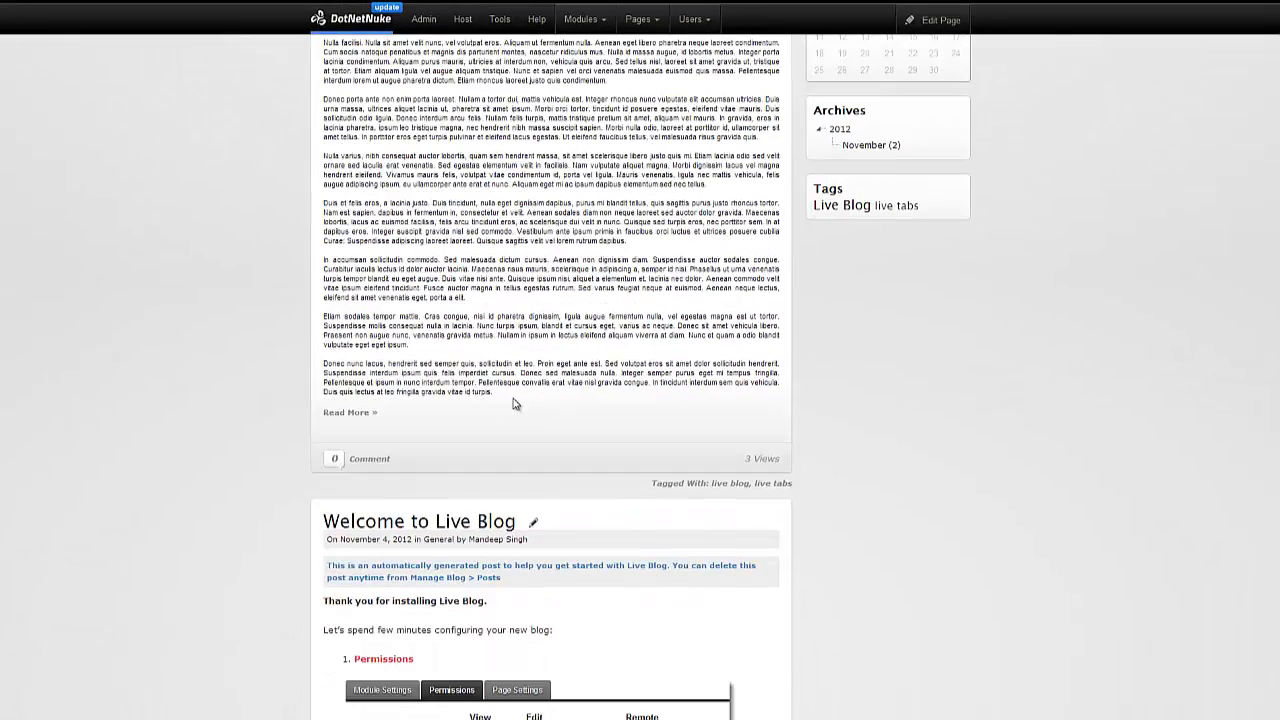
scroll(510, 410, up, 1)
scroll(482, 500, down, 3)
scroll(476, 555, up, 6)
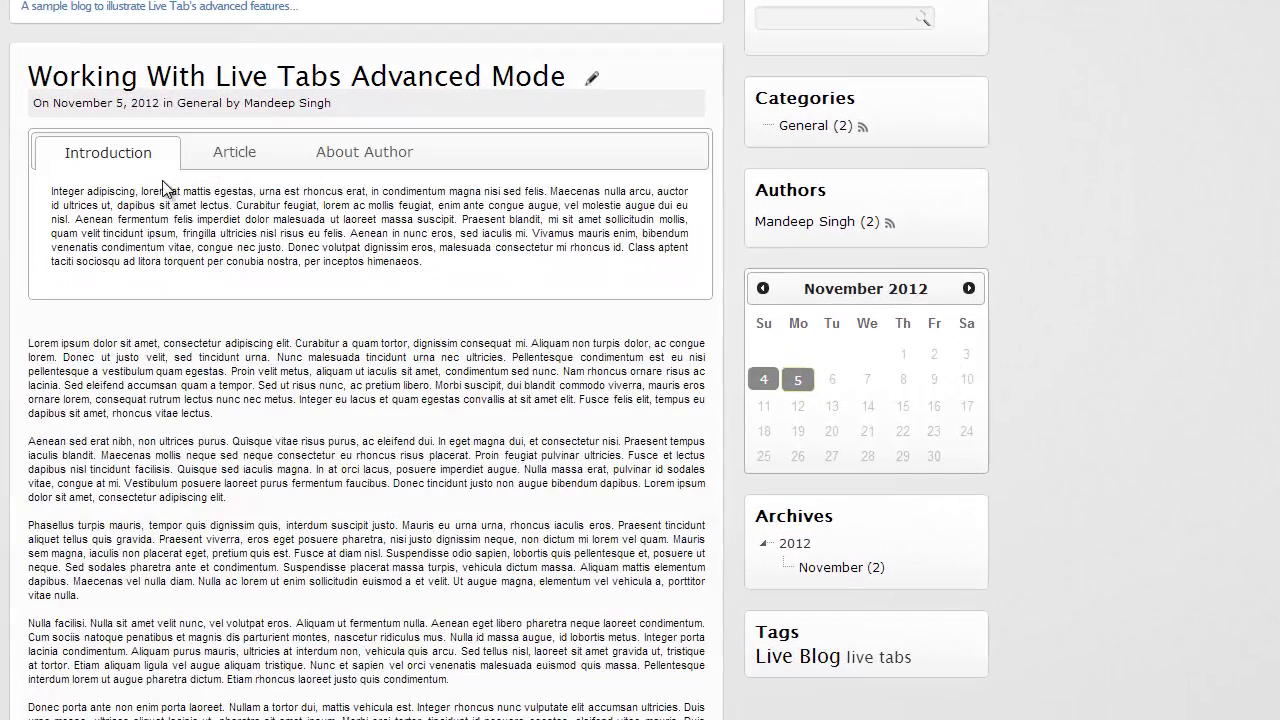
Step: Examine the Article, About Author and Introduction tabs in the Working With Live Tabs Advanced Mode post and the body text below them
click(250, 155)
click(334, 160)
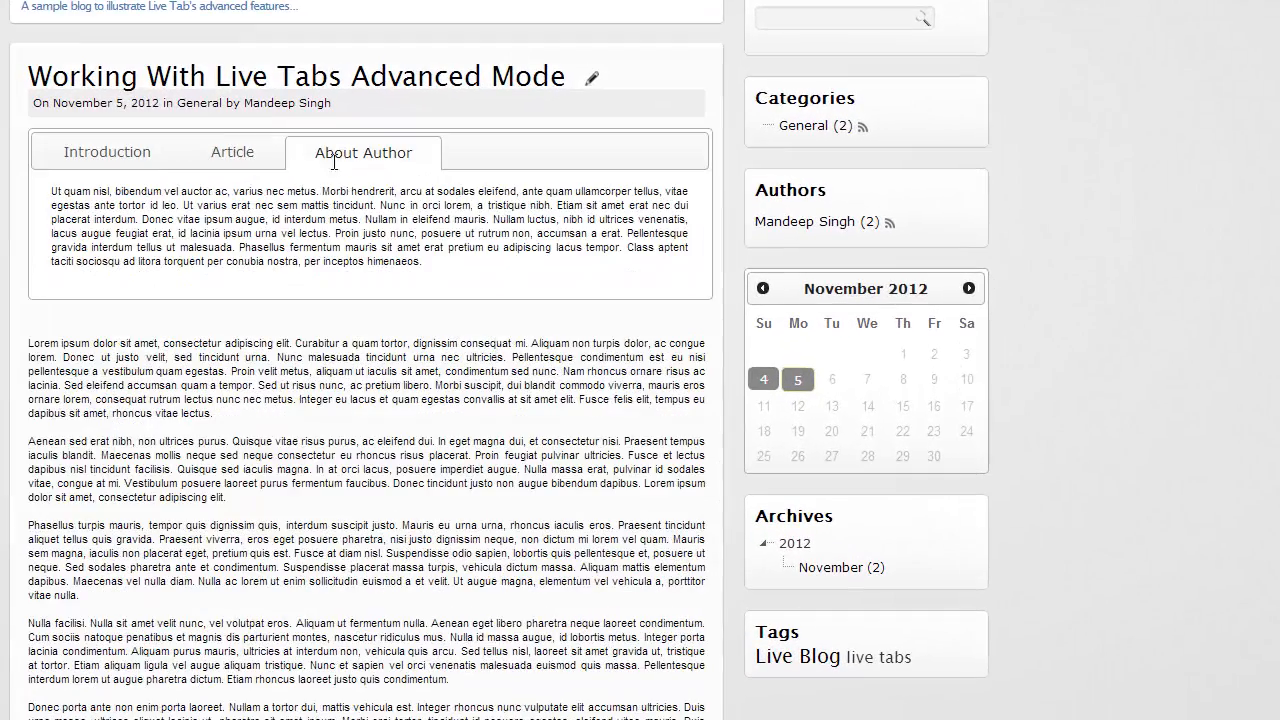
click(238, 162)
click(112, 158)
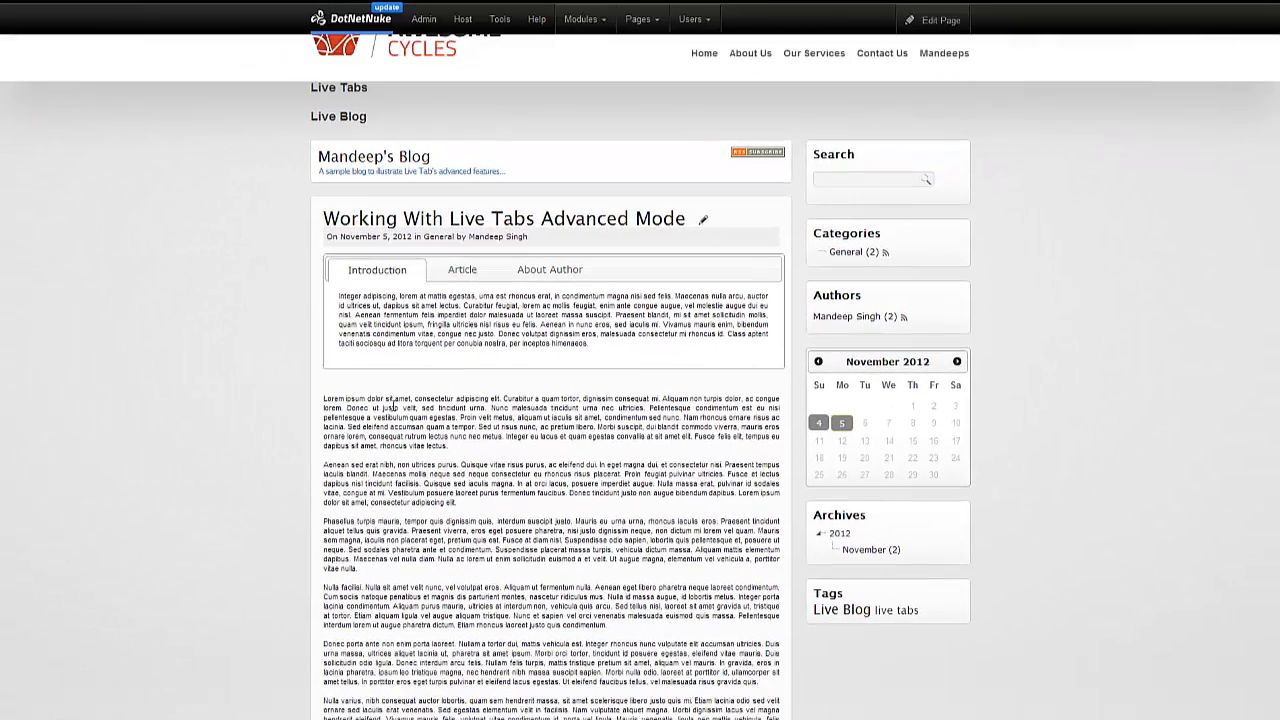
drag(393, 400, 405, 483)
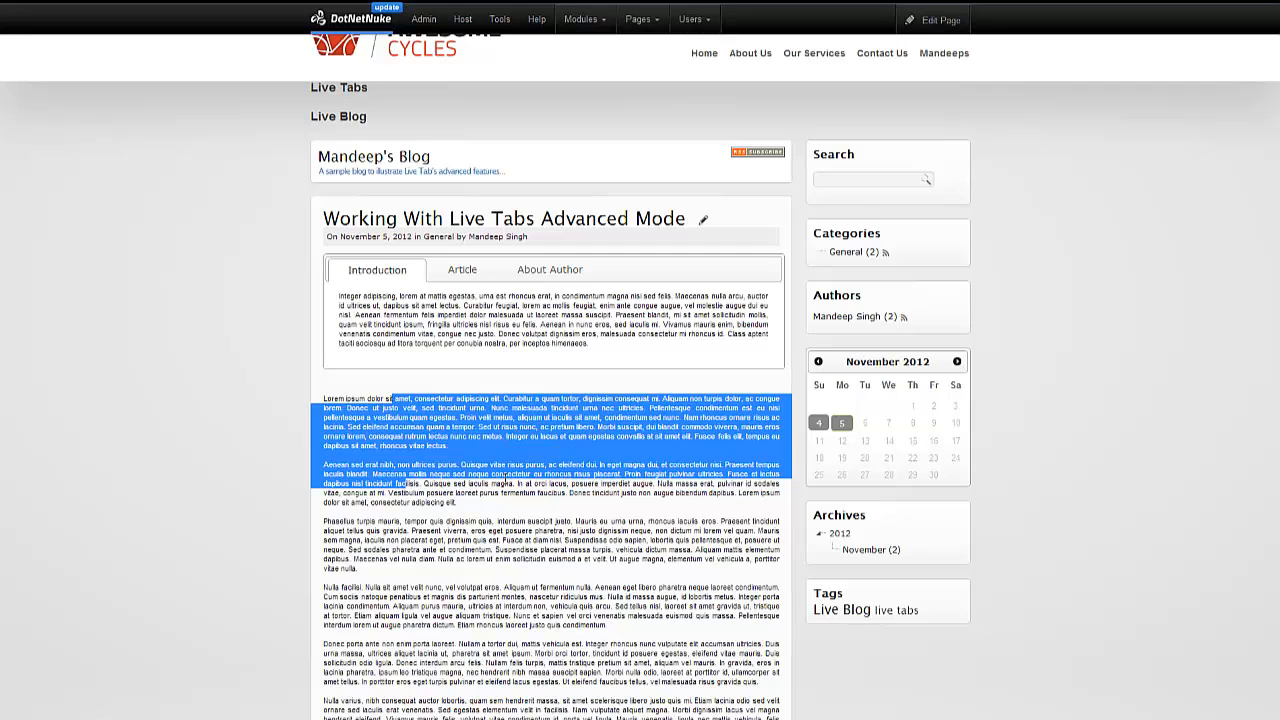
click(467, 314)
click(463, 270)
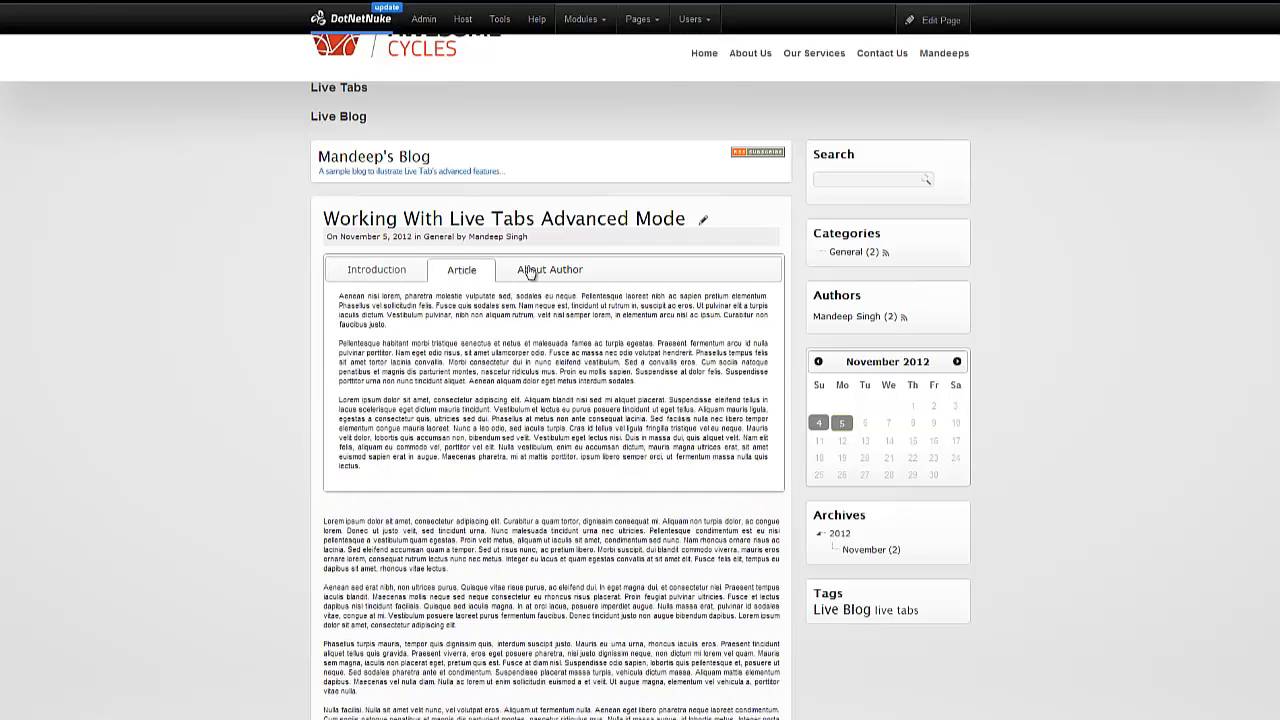
click(530, 271)
click(475, 272)
click(392, 272)
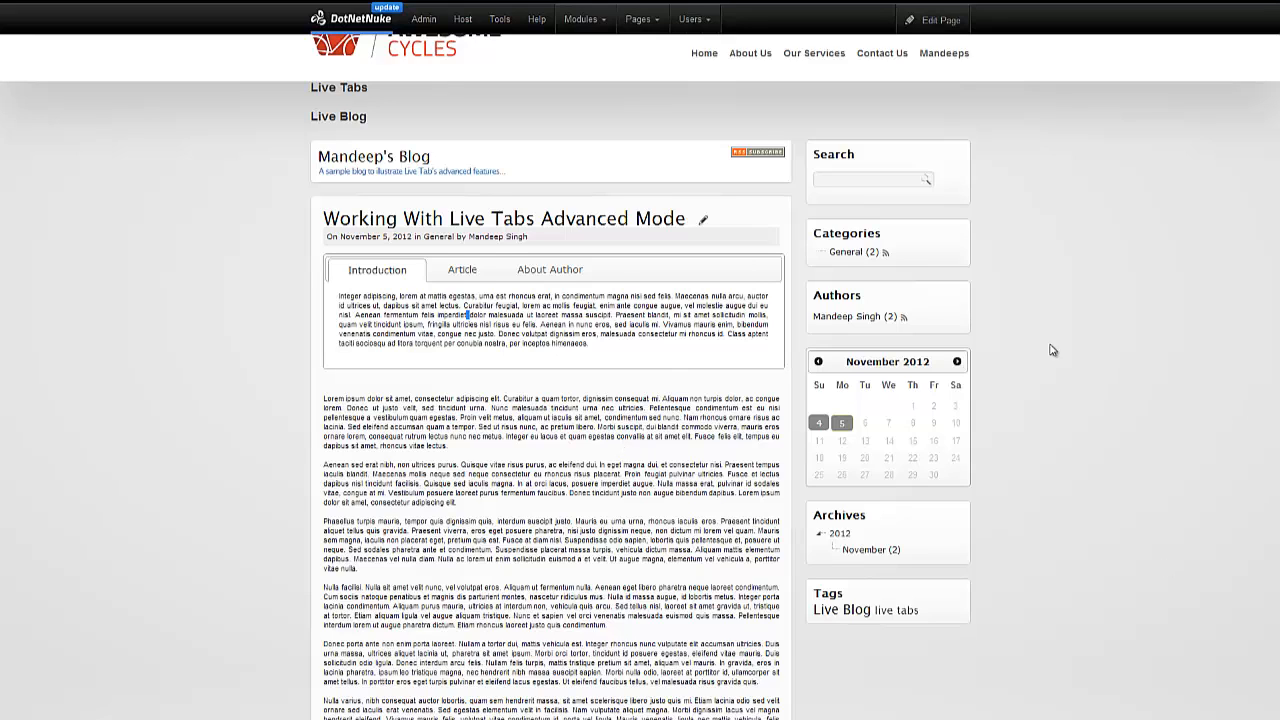
Step: Return to the Live Tabs page, enable page editing and open Manage Tabs for the Live Tabs module
scroll(674, 363, up, 1)
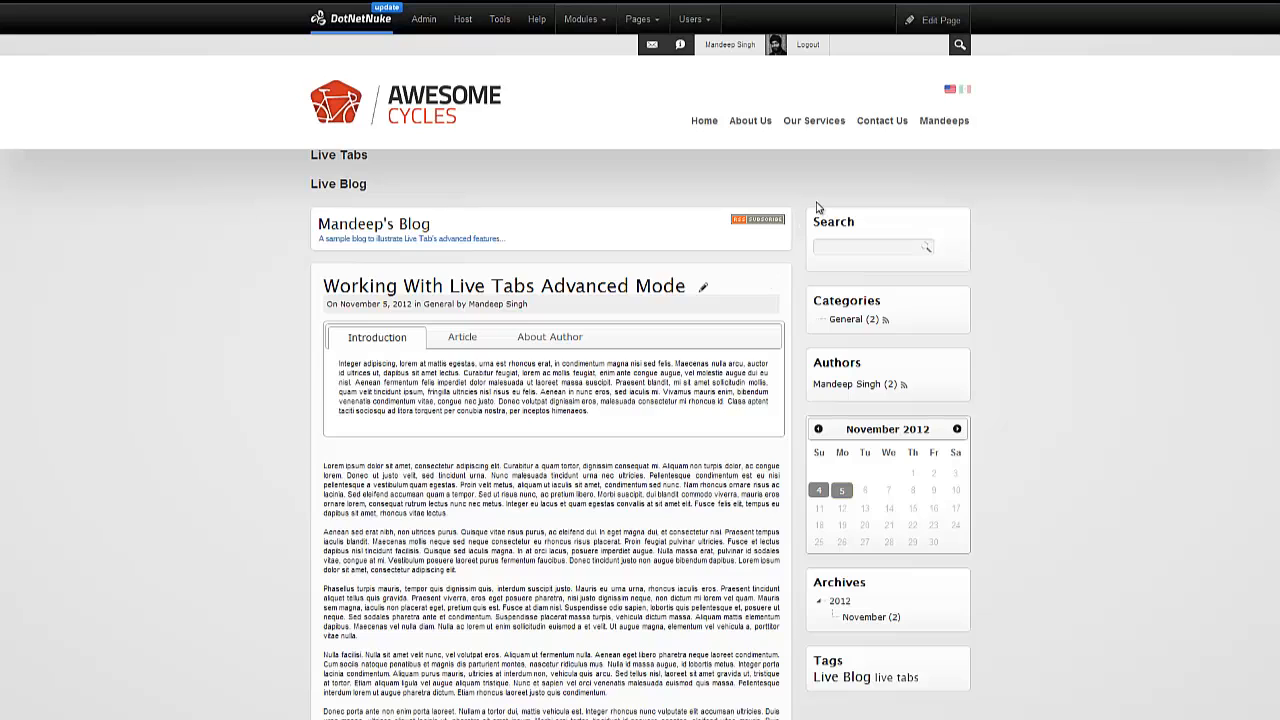
mouse_move(940, 125)
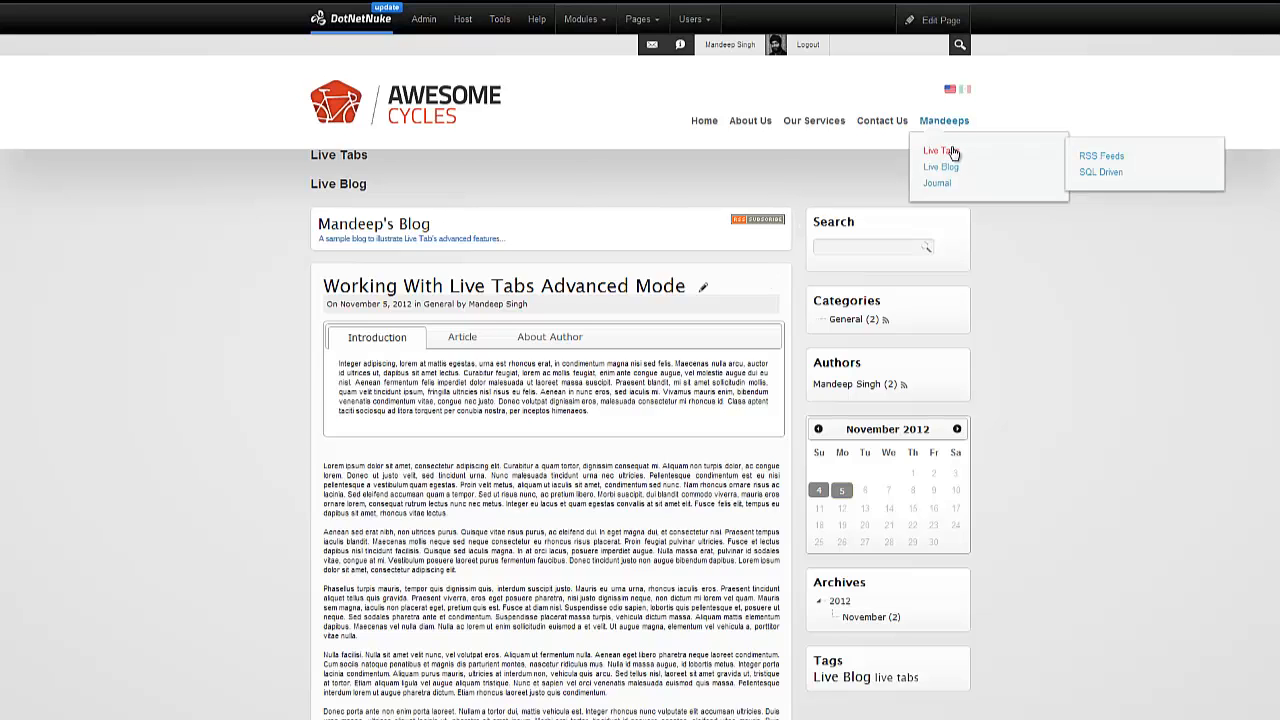
click(952, 152)
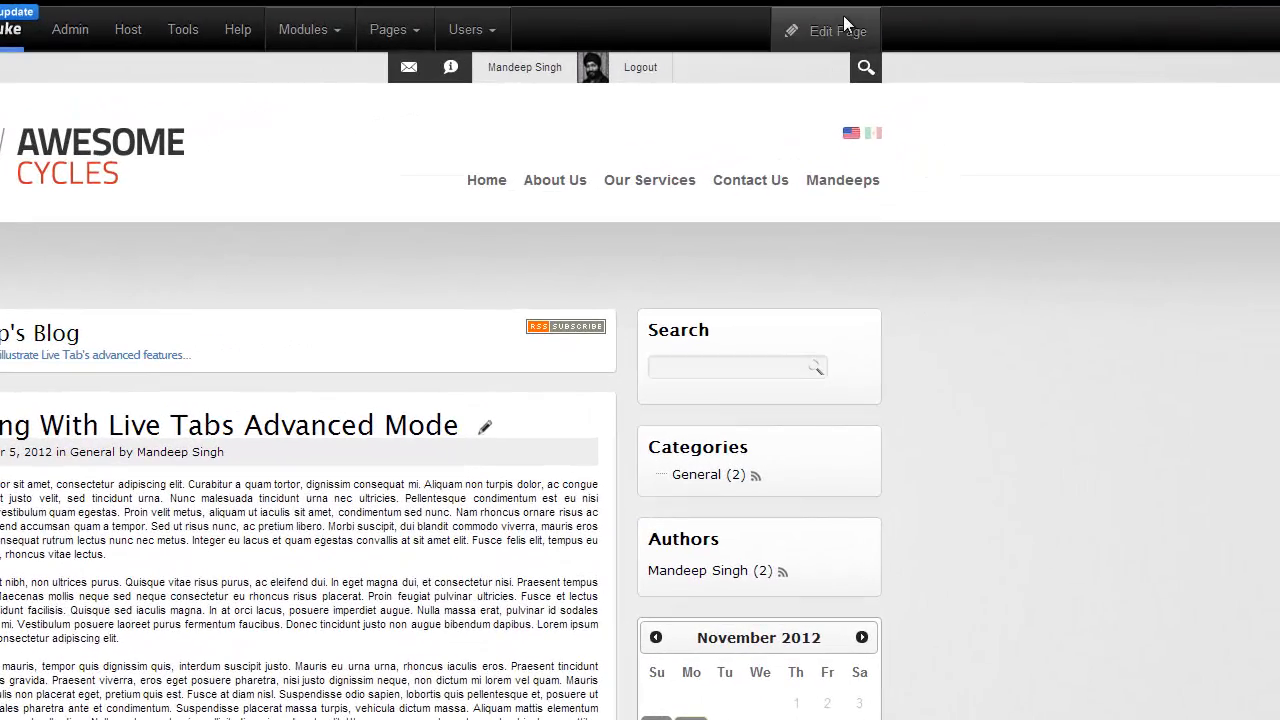
mouse_move(915, 20)
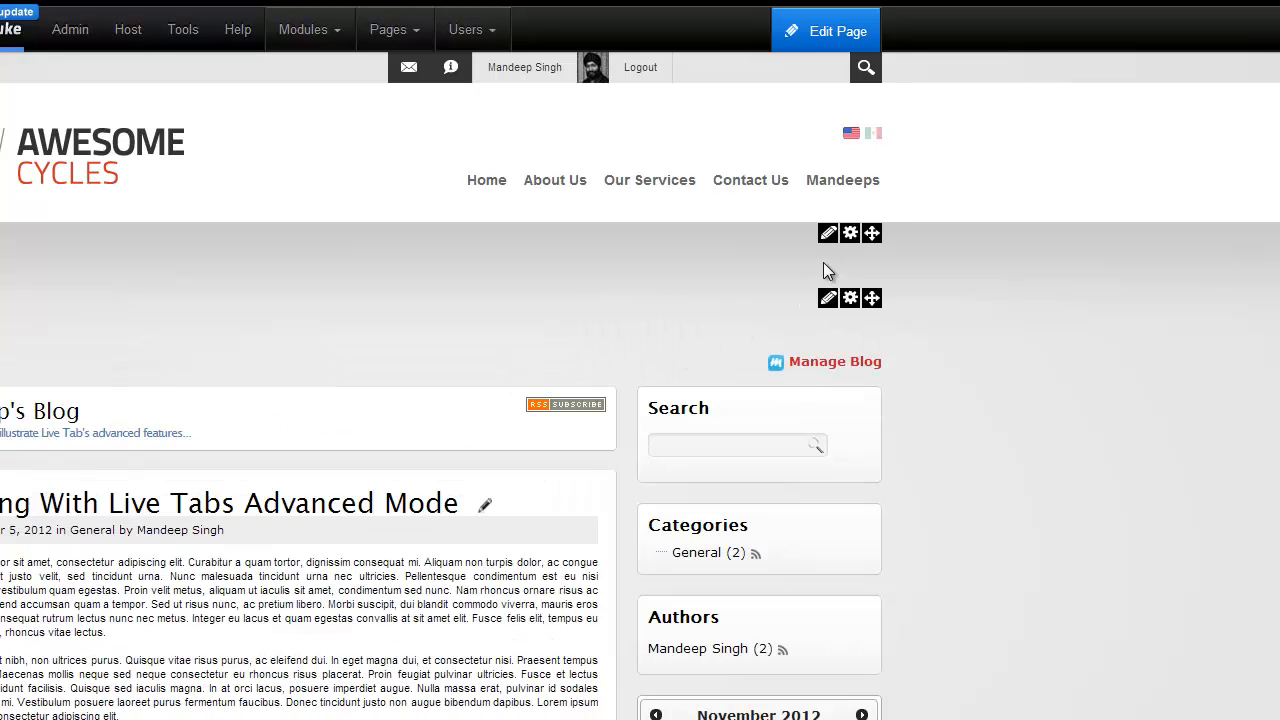
mouse_move(827, 238)
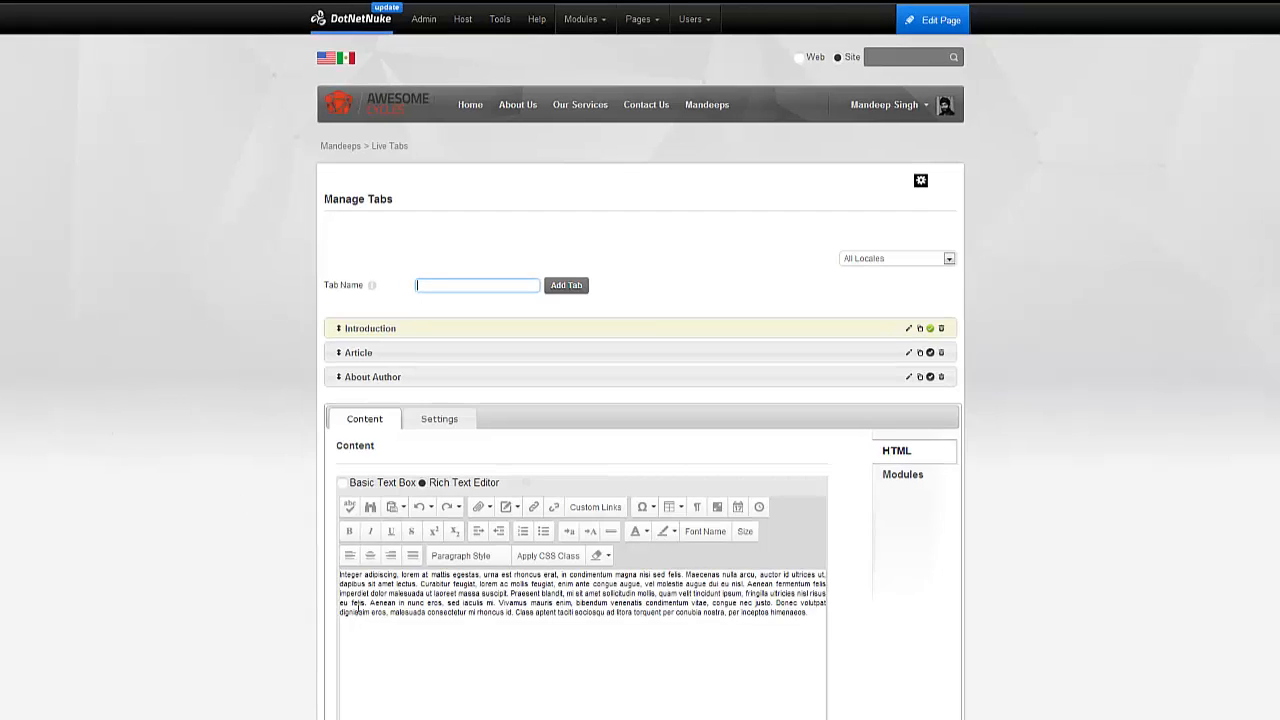
Step: Delete all HTML content of the Introduction tab and update the tab
scroll(326, 545, down, 3)
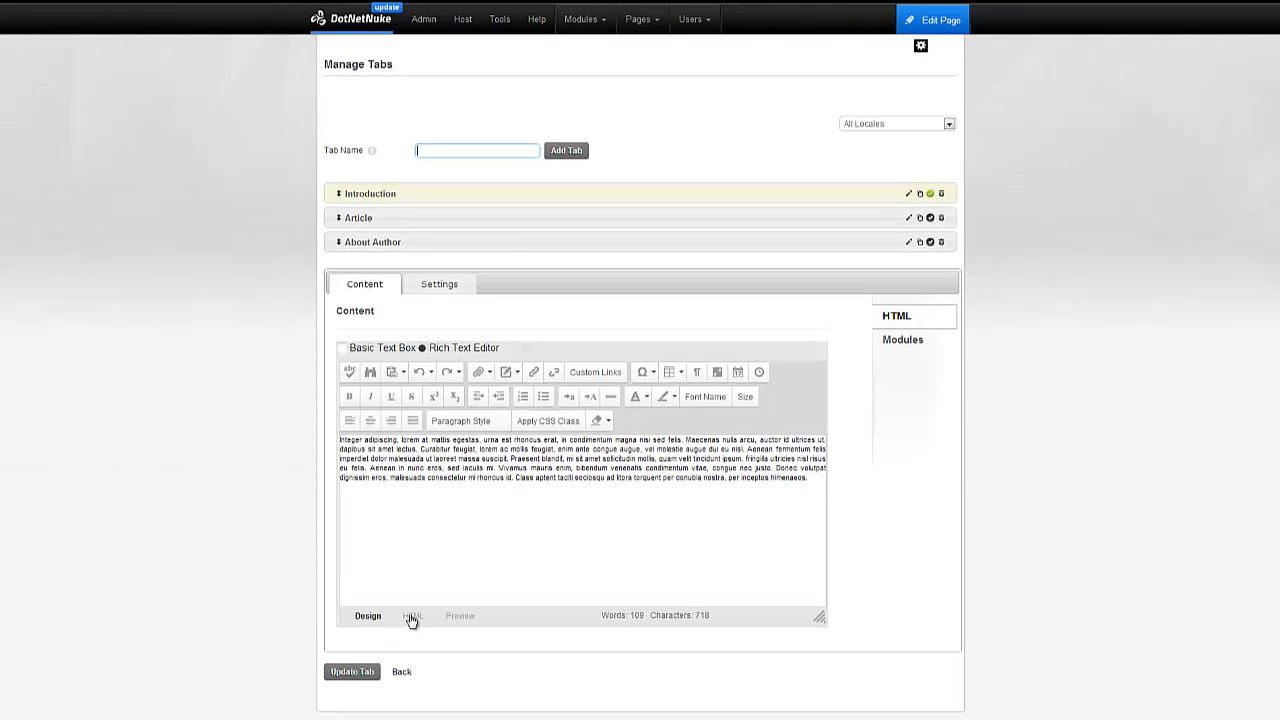
click(413, 616)
drag(796, 514, 343, 423)
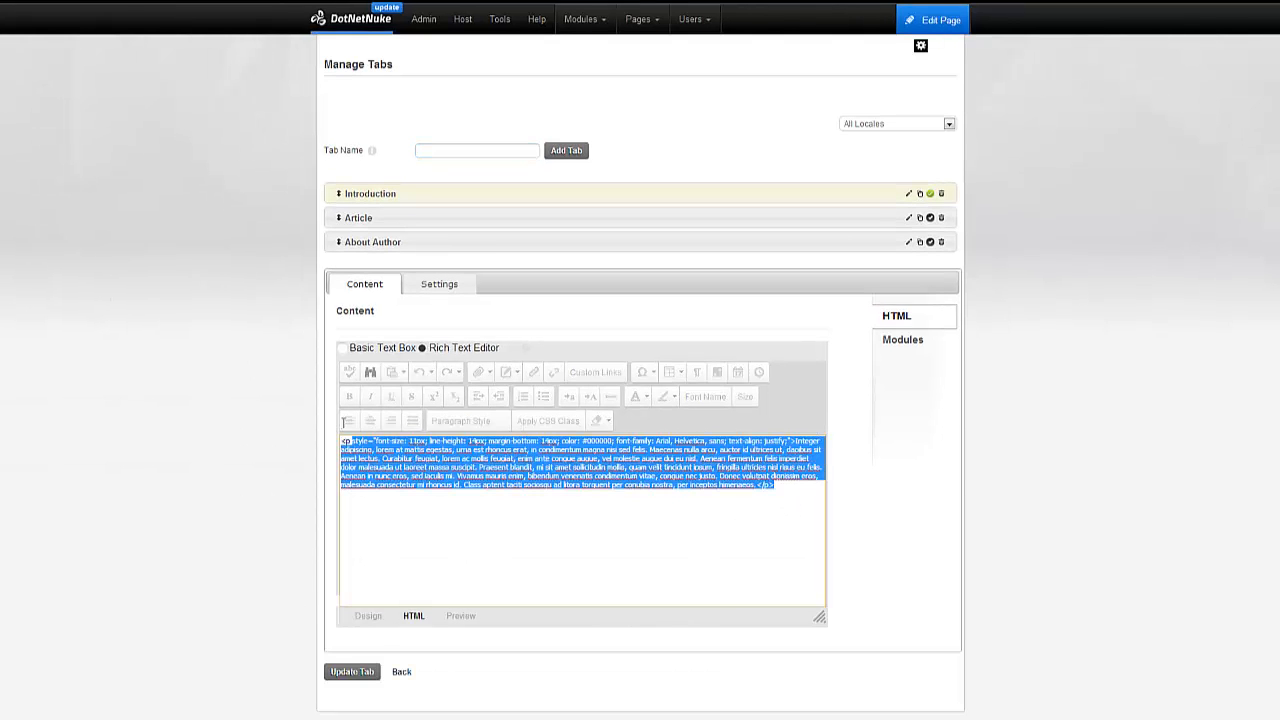
key(Delete)
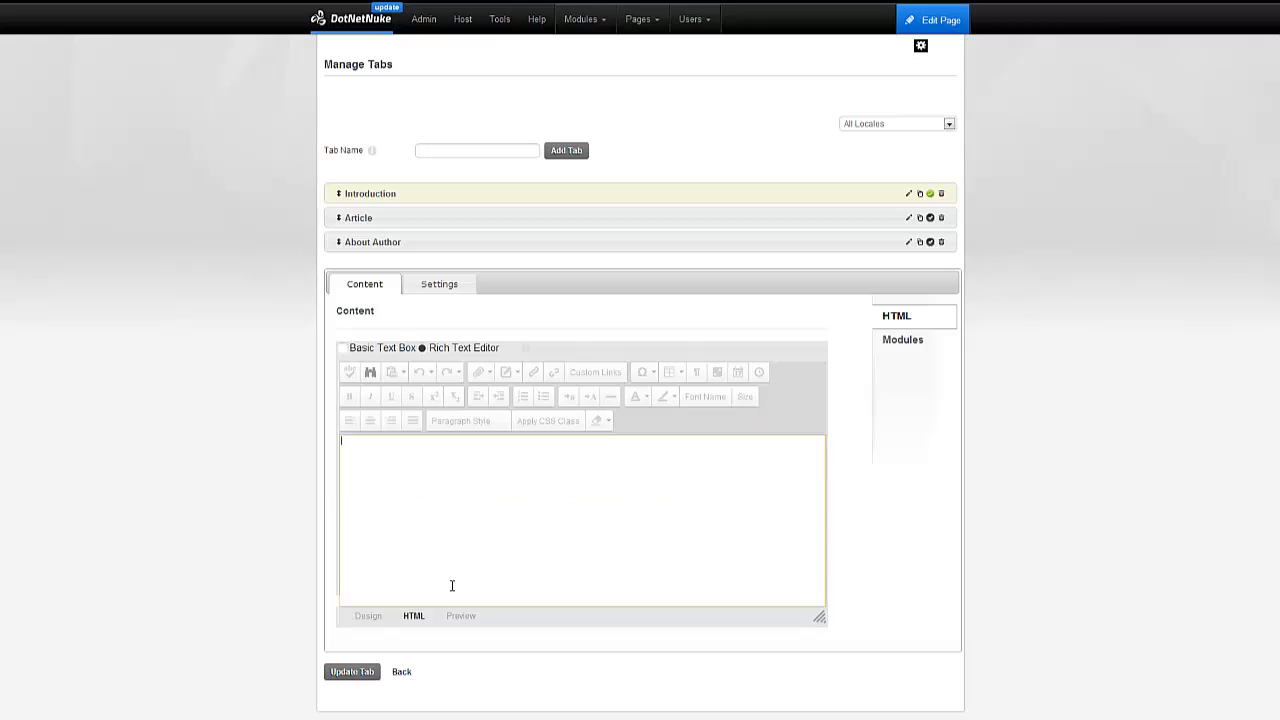
click(367, 672)
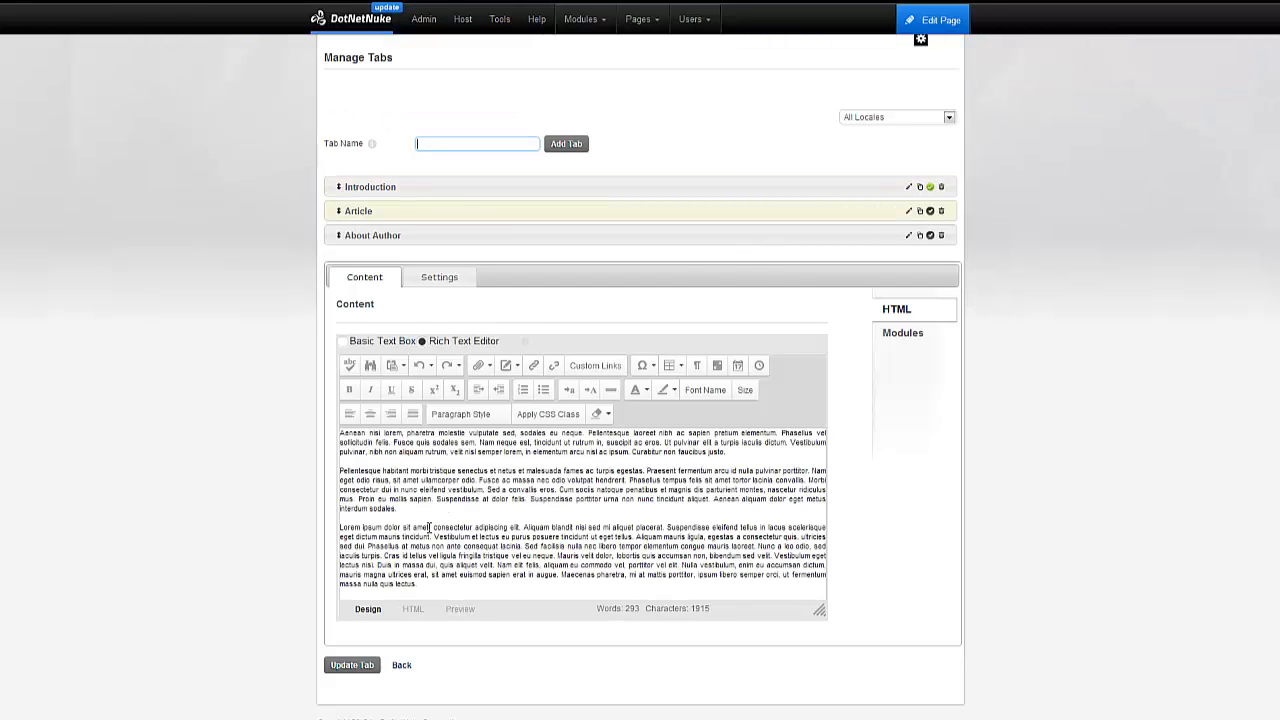
Step: Delete all HTML content of the Article tab and update the tab
click(413, 609)
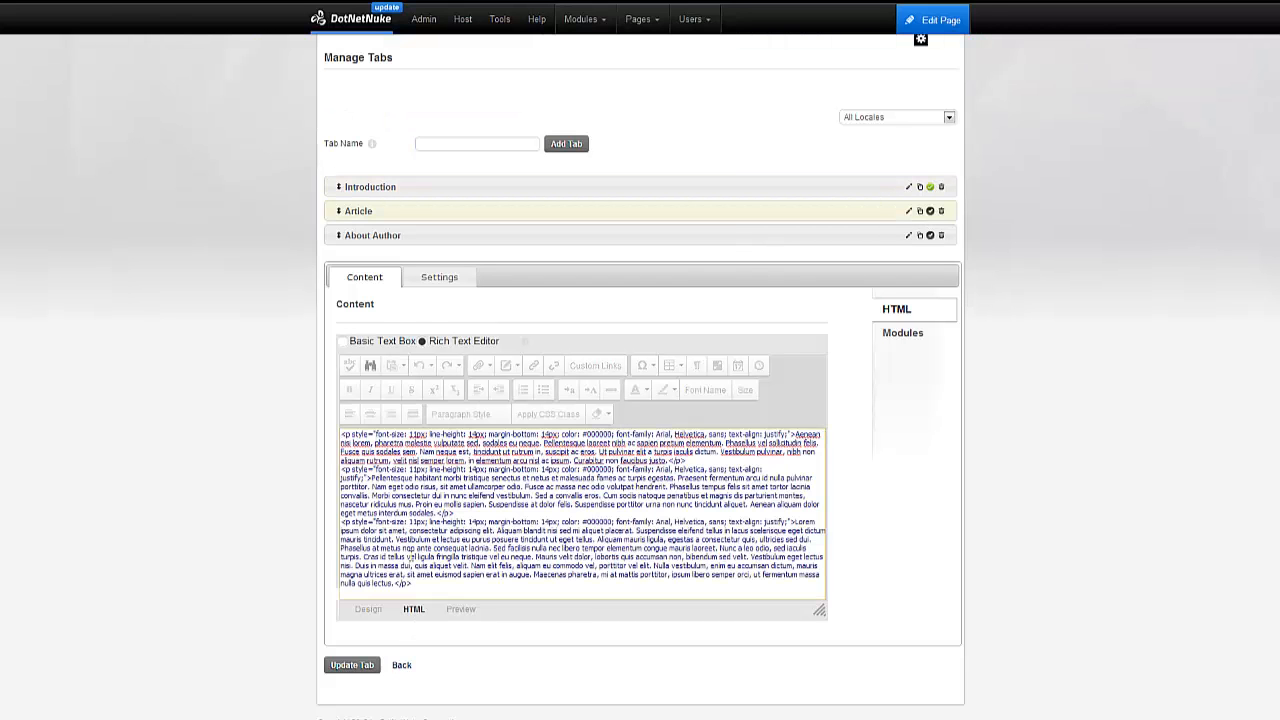
key(ctrl+a)
key(Delete)
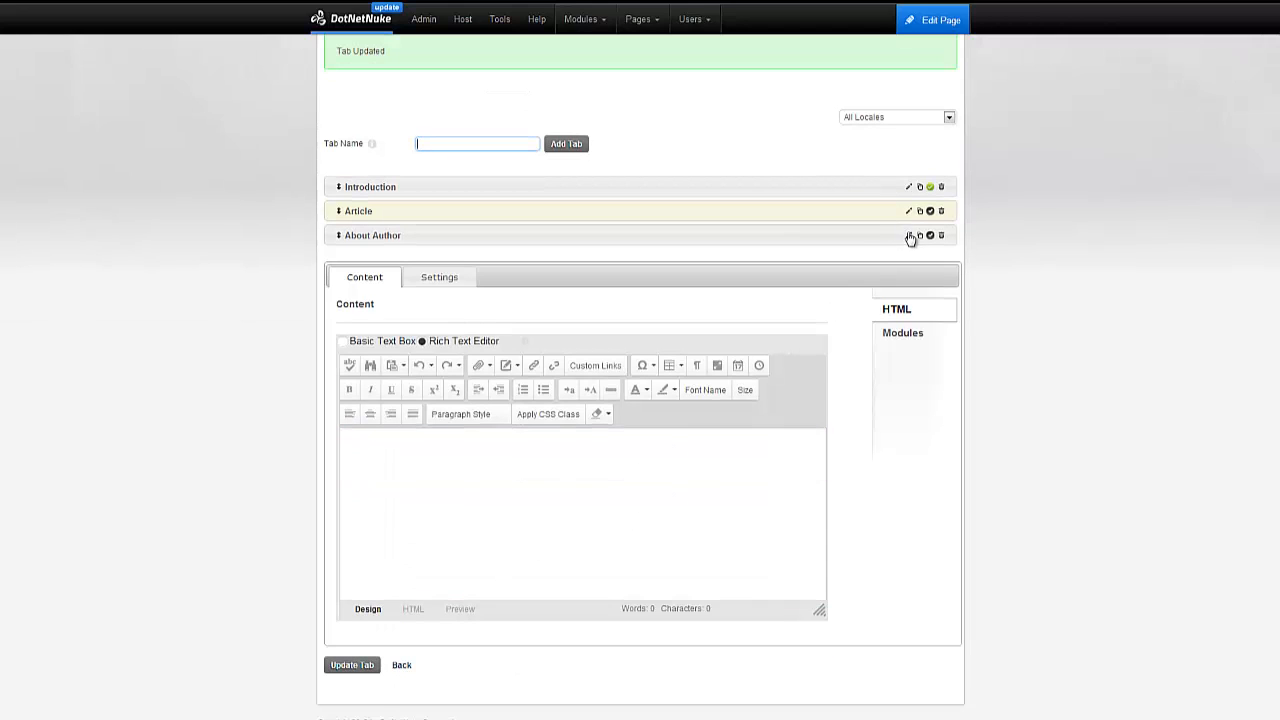
Step: Open the About Author tab for editing, delete all its HTML content and update the tab
click(864, 240)
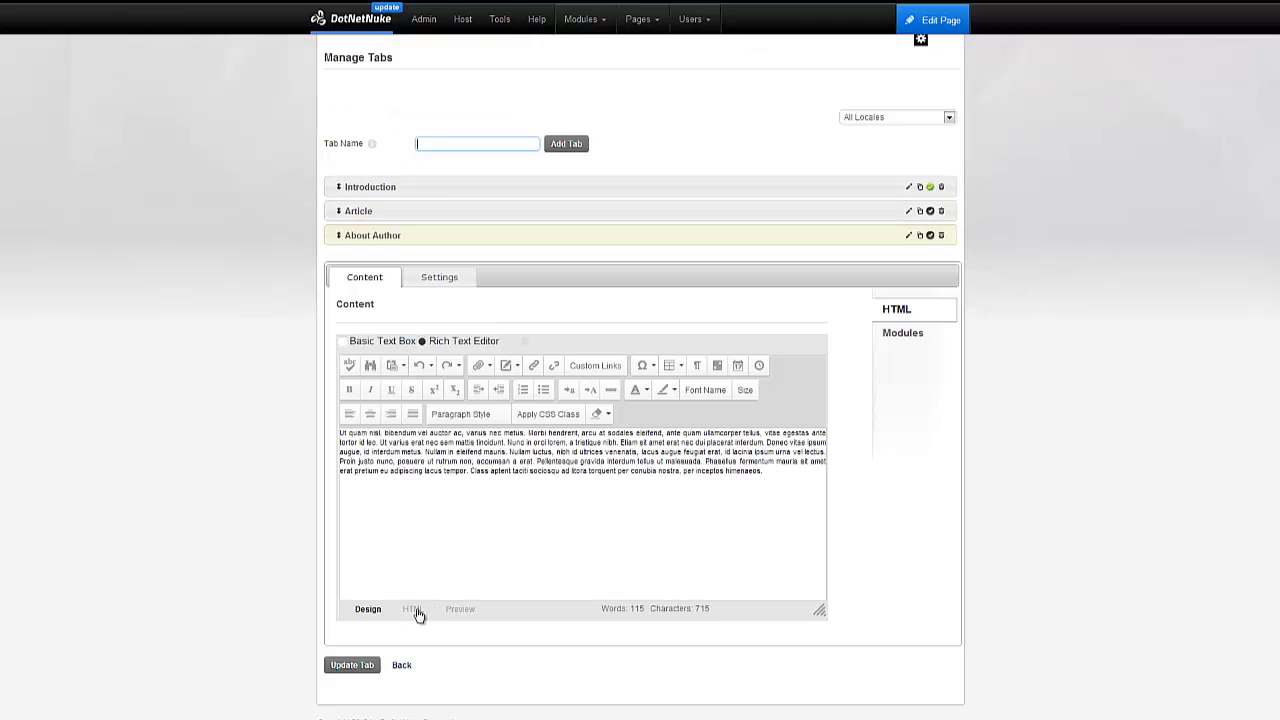
click(413, 608)
key(ctrl+a)
key(Delete)
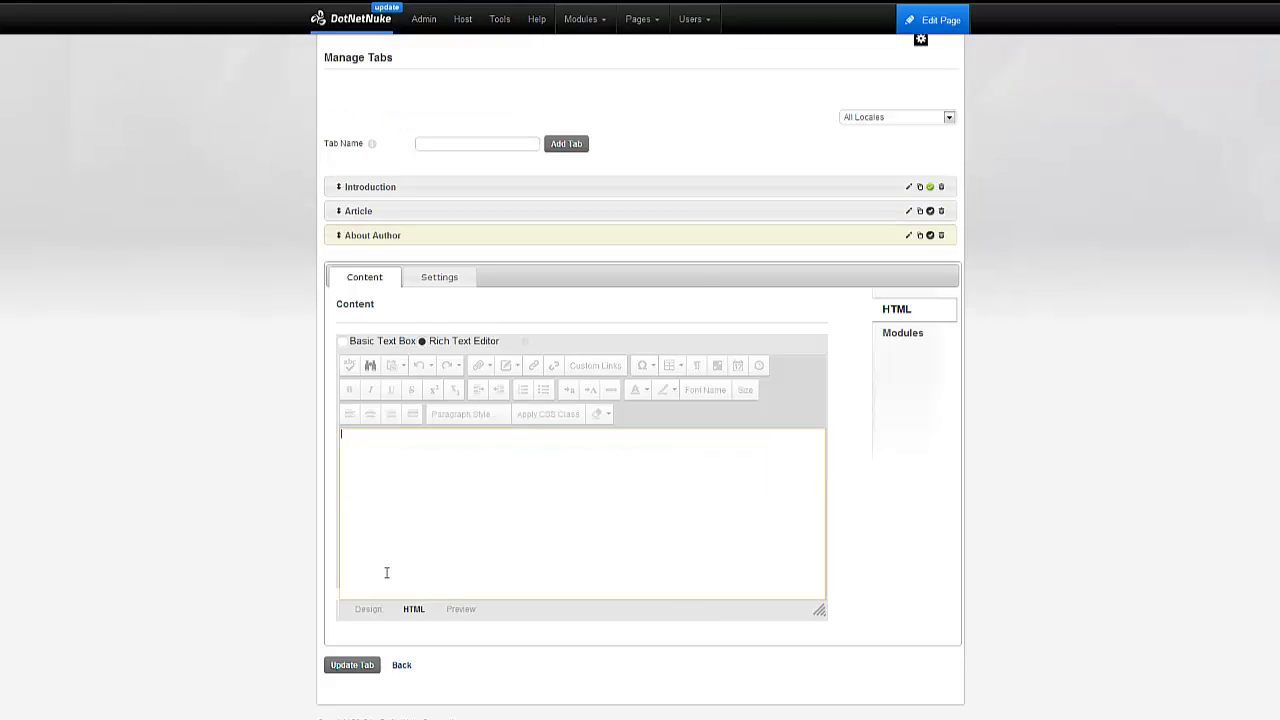
click(352, 666)
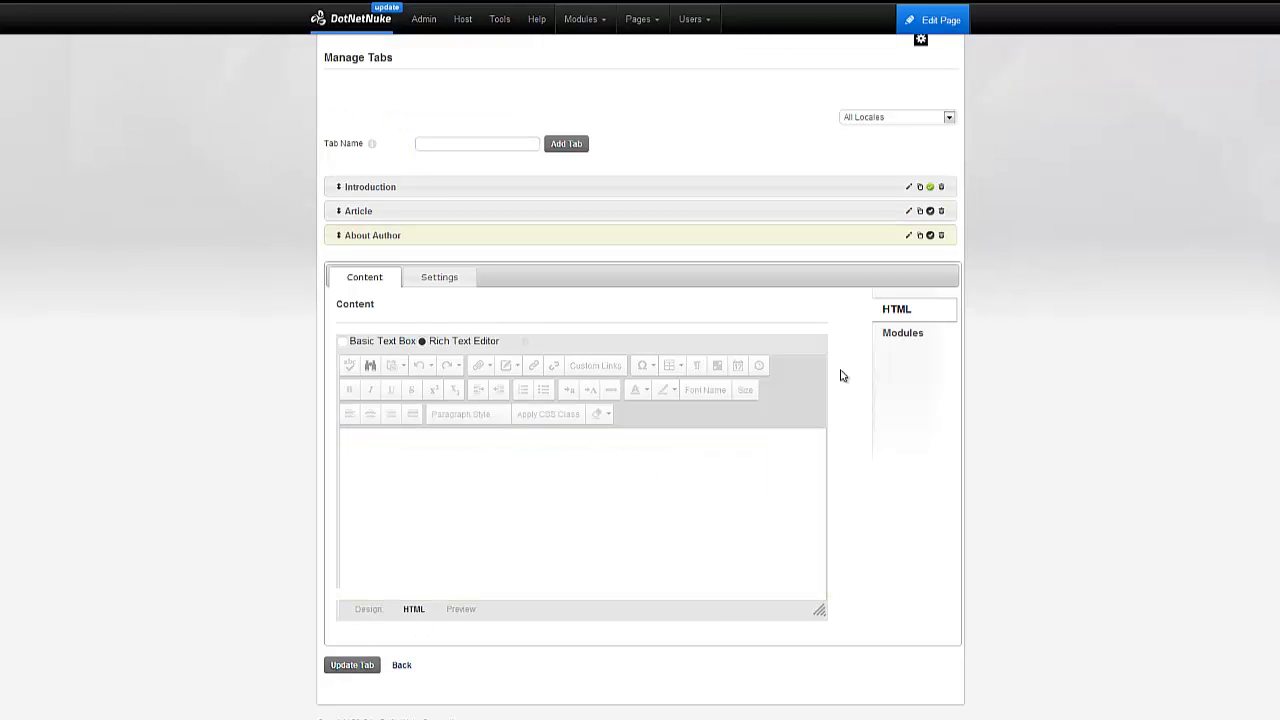
Step: Open the Introduction tab for editing and display its Integration settings
click(909, 188)
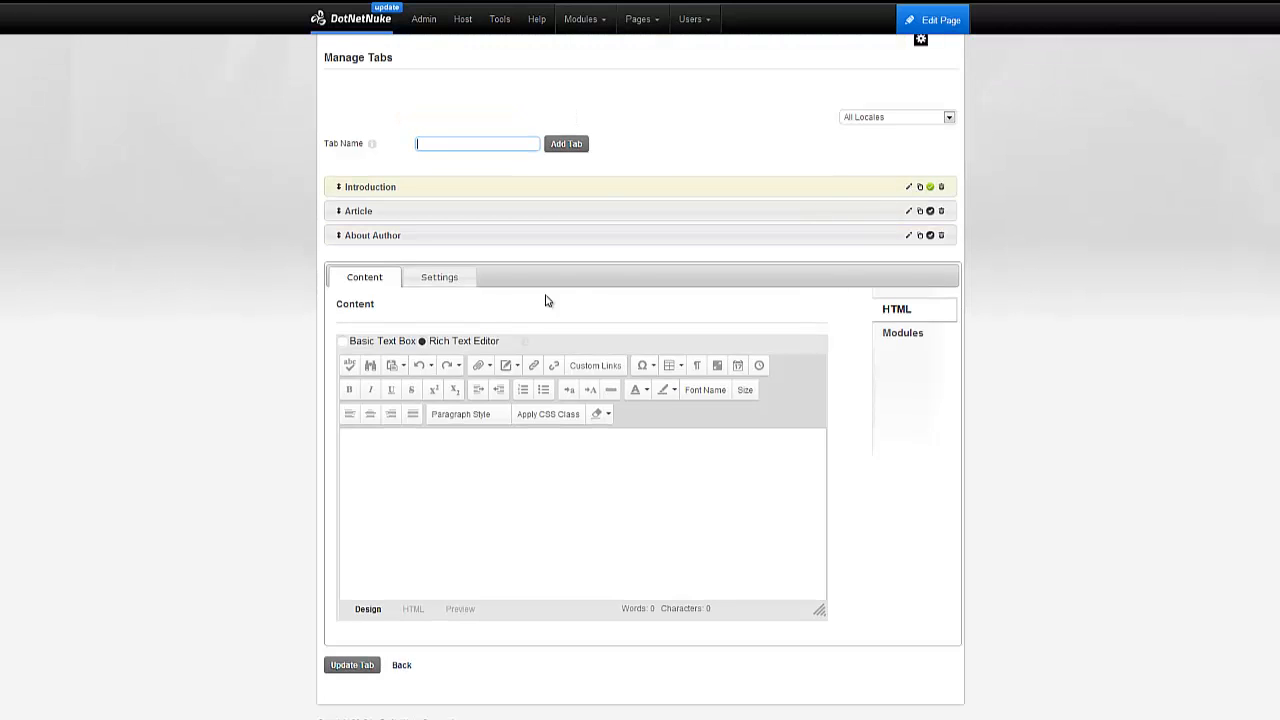
click(456, 284)
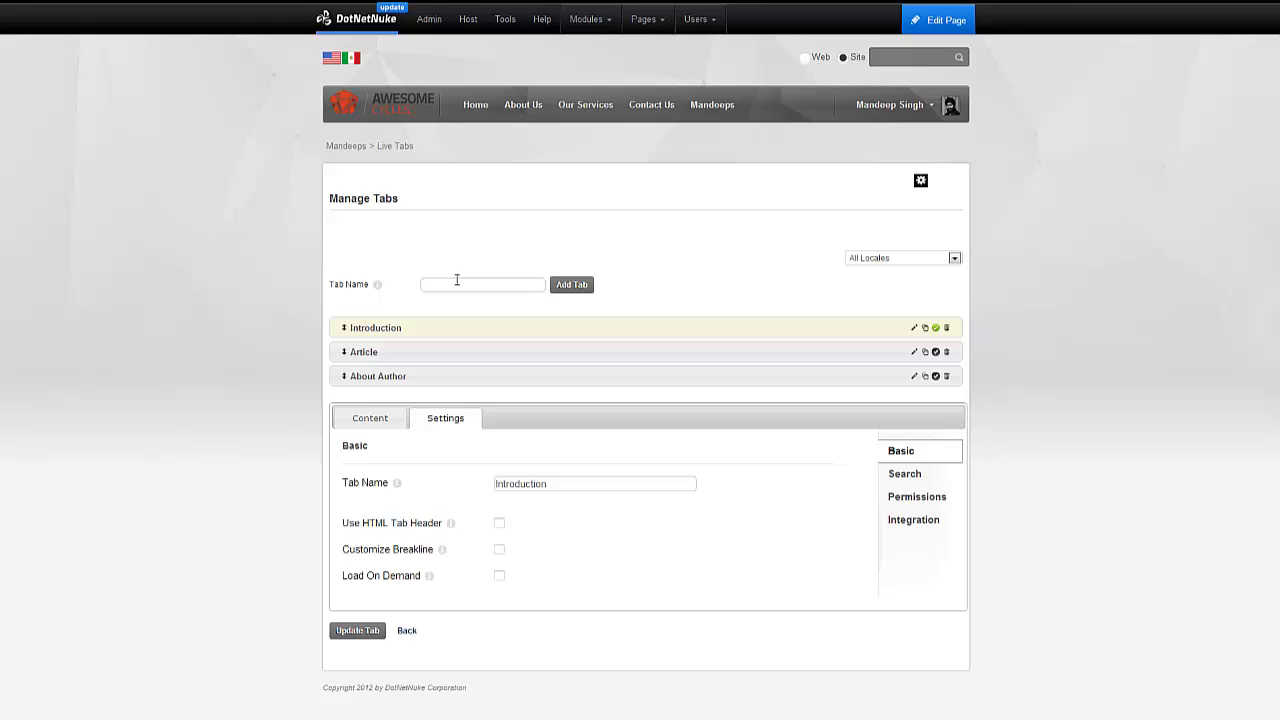
click(895, 524)
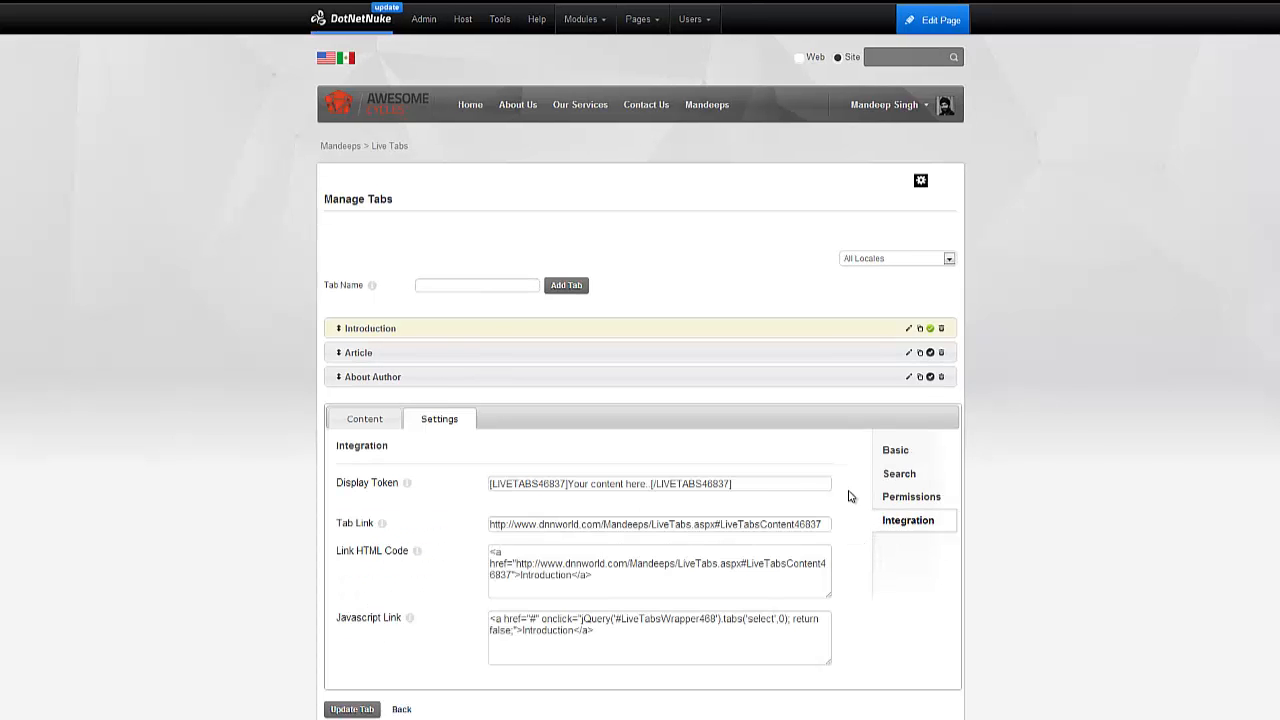
scroll(849, 497, down, 1)
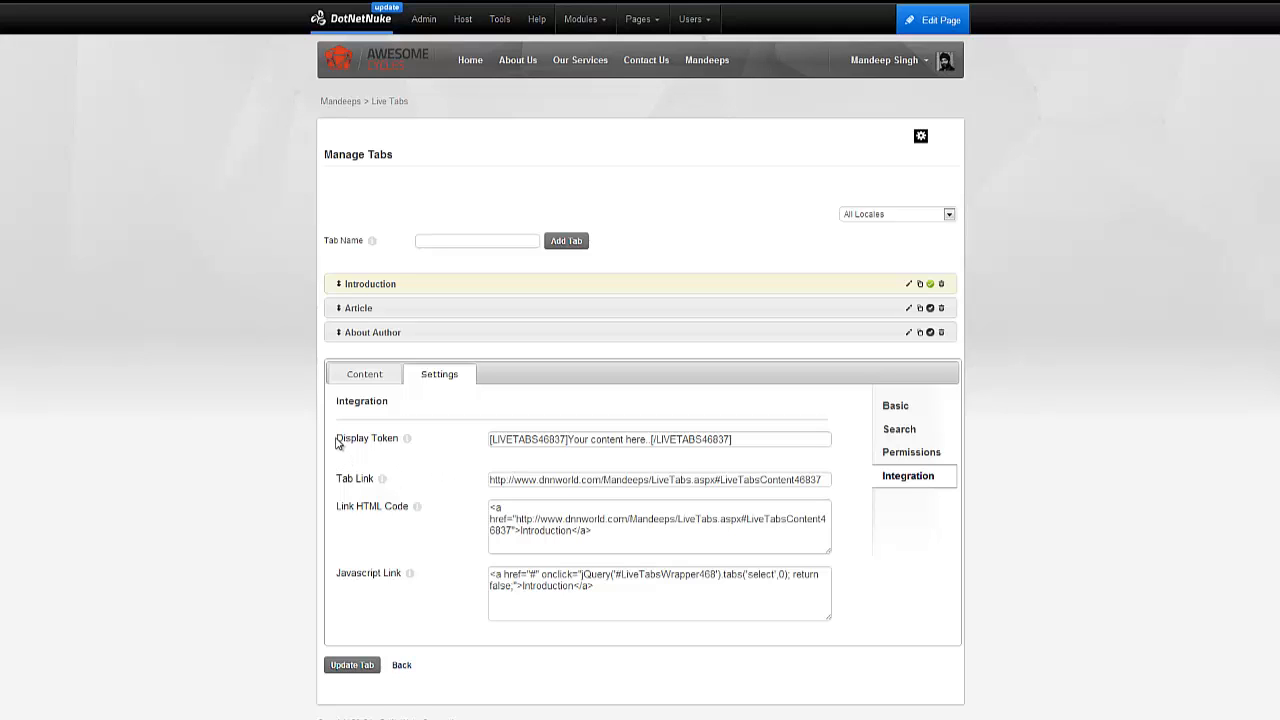
Step: Select the entire Display Token text of the Introduction tab, including its opening and closing LIVETABS tags
drag(337, 438, 396, 438)
drag(745, 446, 488, 454)
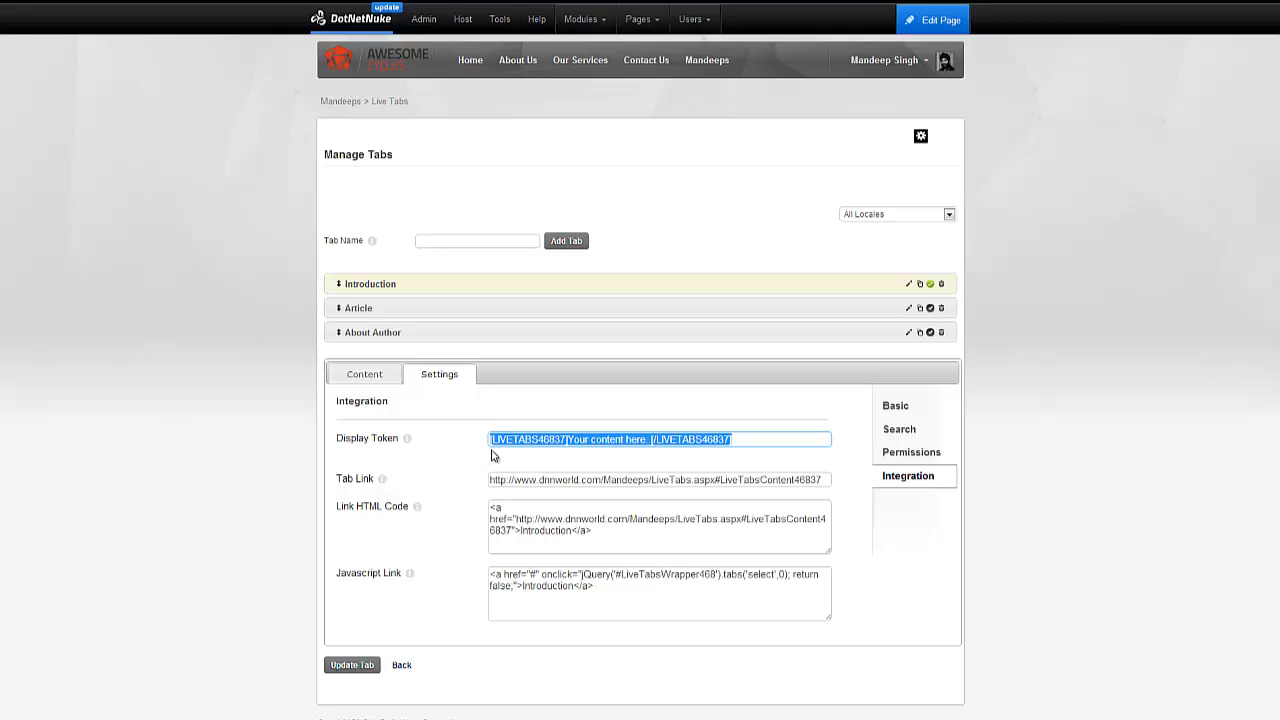
click(575, 447)
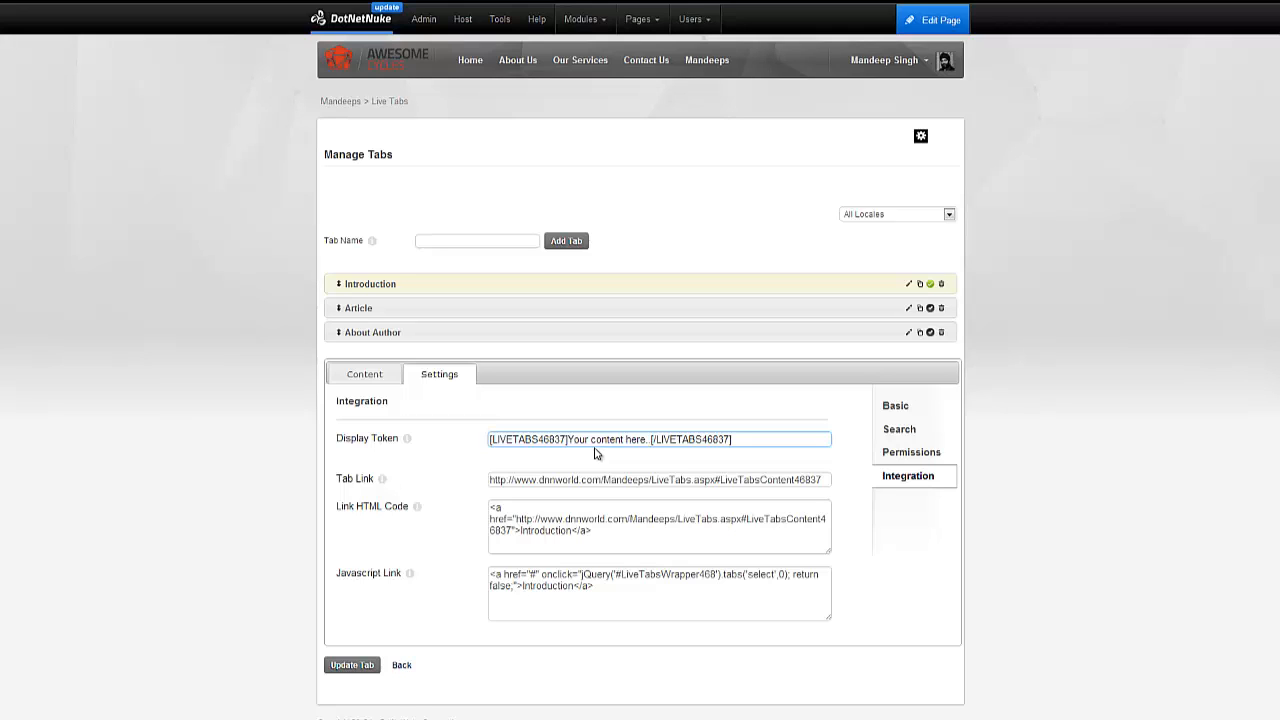
drag(742, 444, 483, 445)
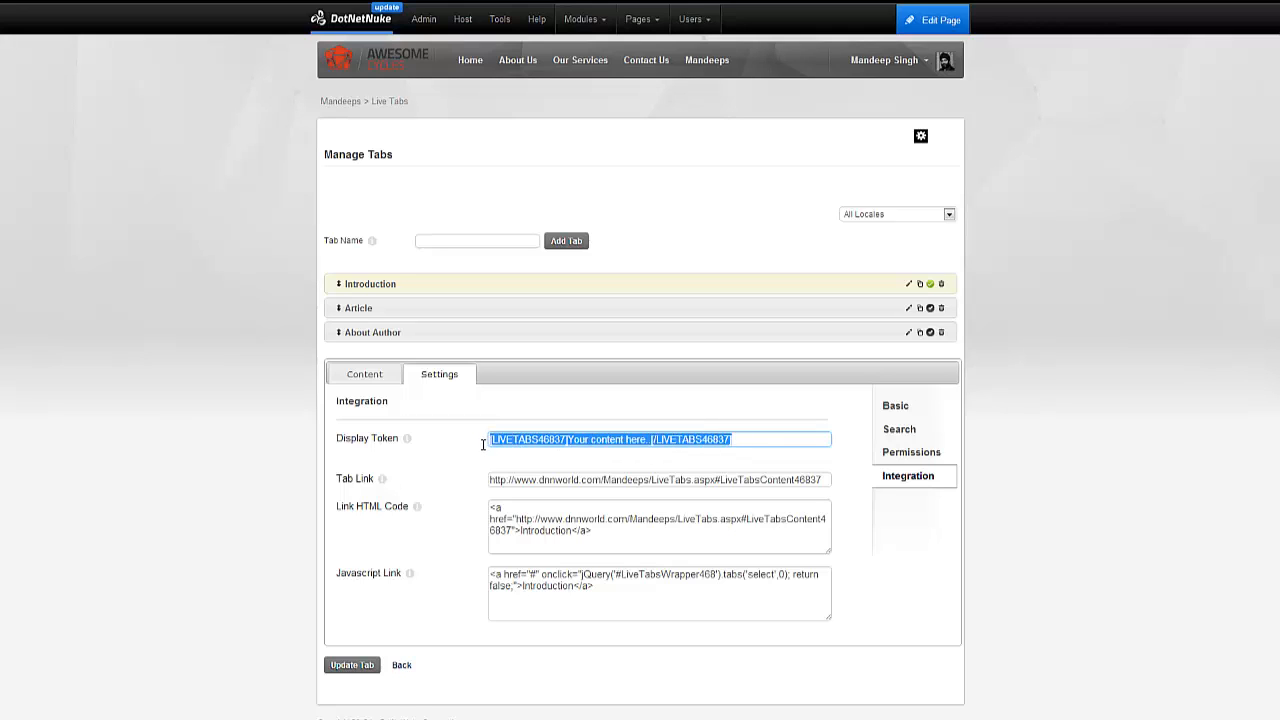
Step: Copy the Introduction tab's Display Token into Post.htm in Notepad, replacing the two <br /> tags directly below {MyTabs}
right_click(510, 437)
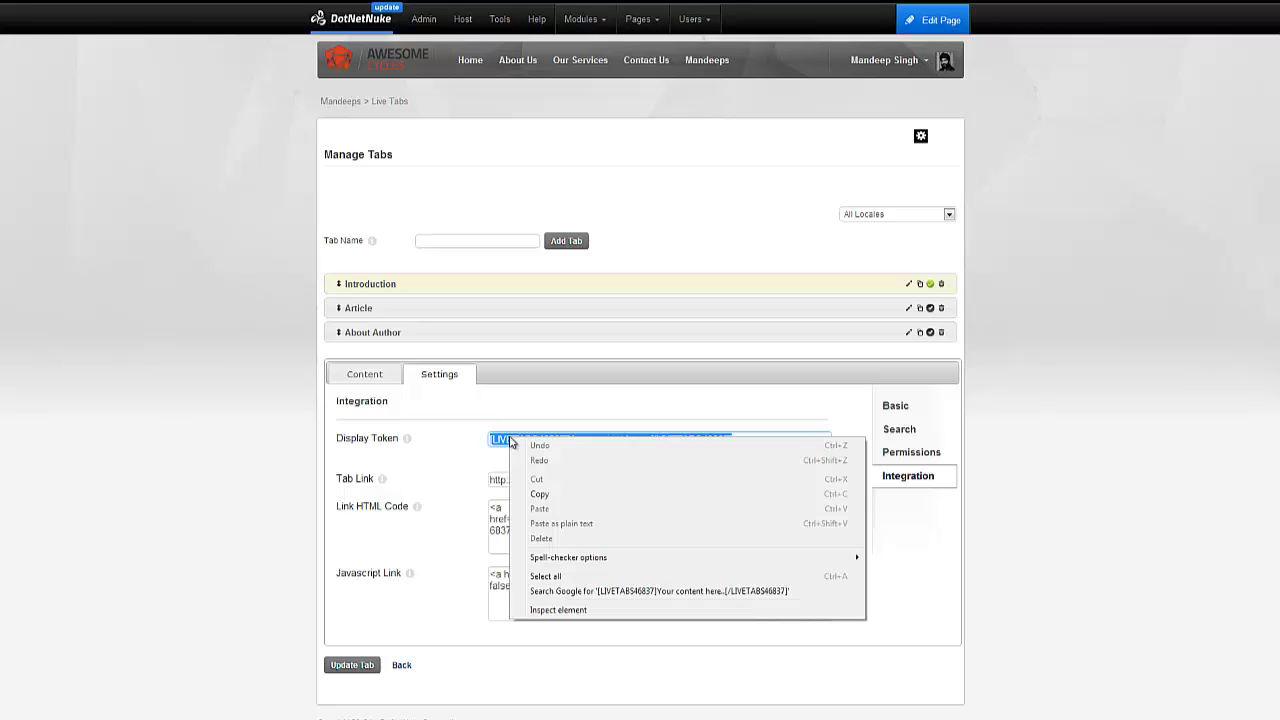
click(539, 494)
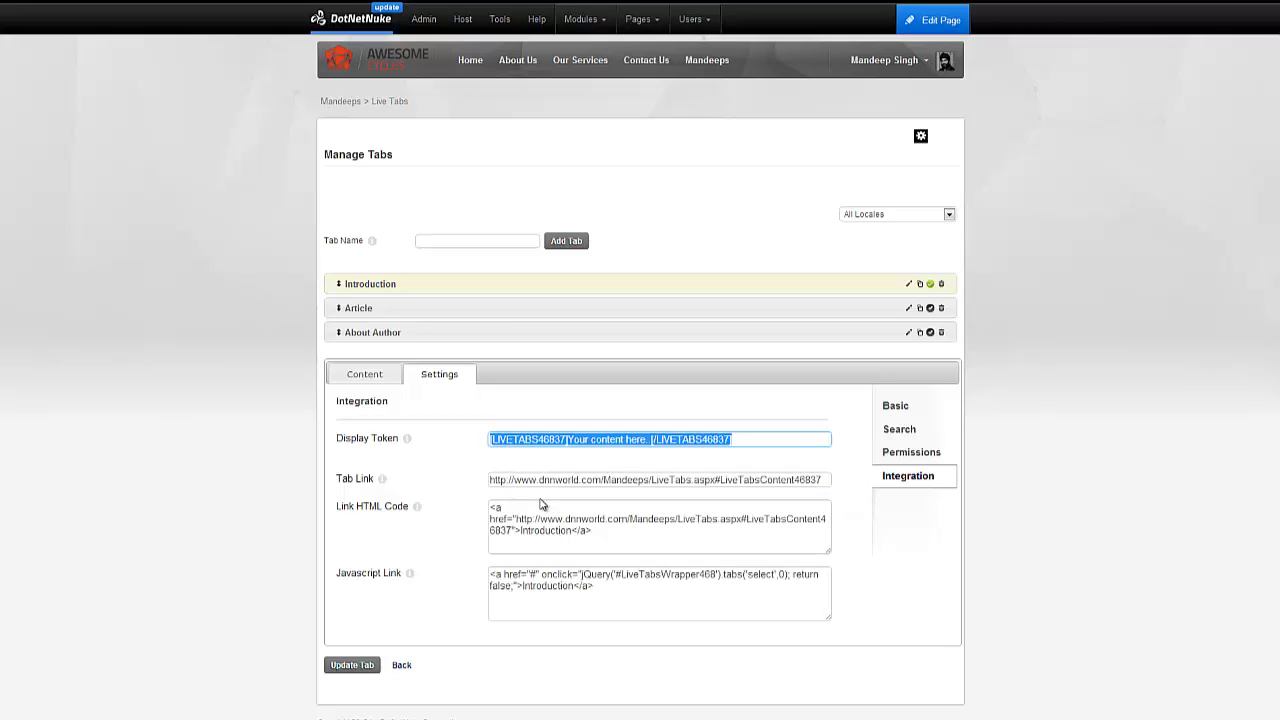
drag(1279, 145, 350, 191)
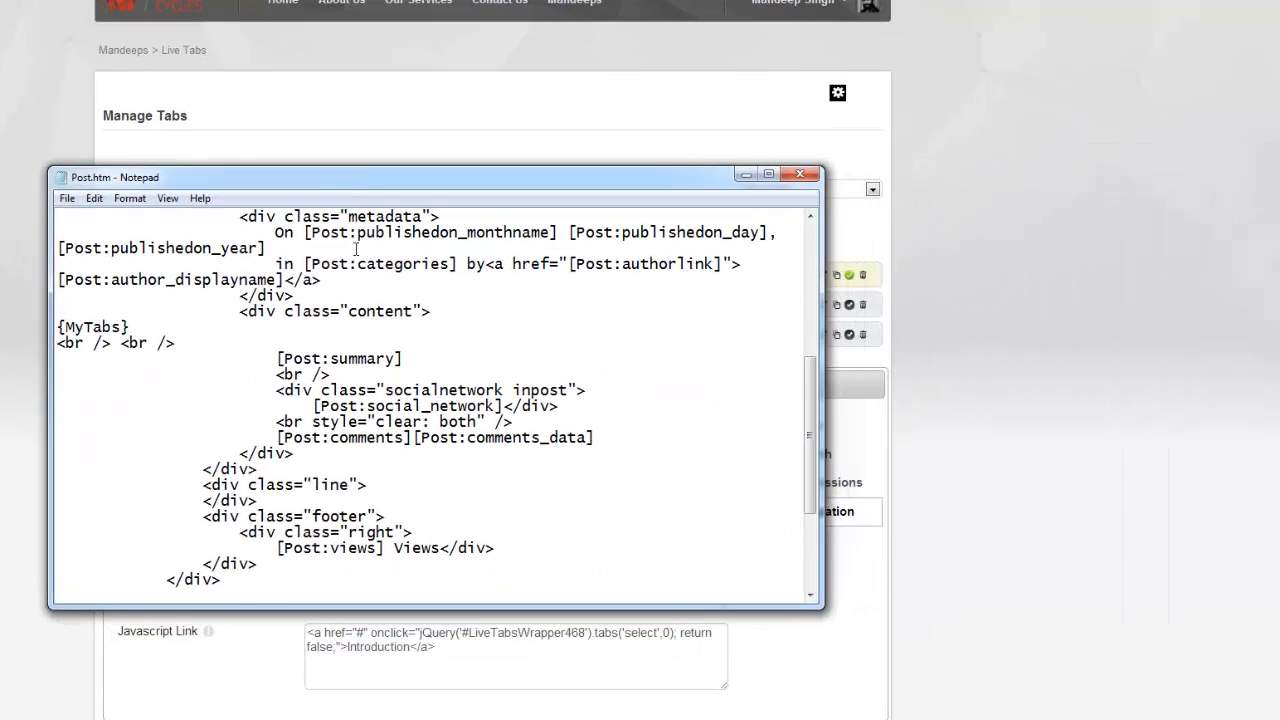
drag(136, 326, 55, 322)
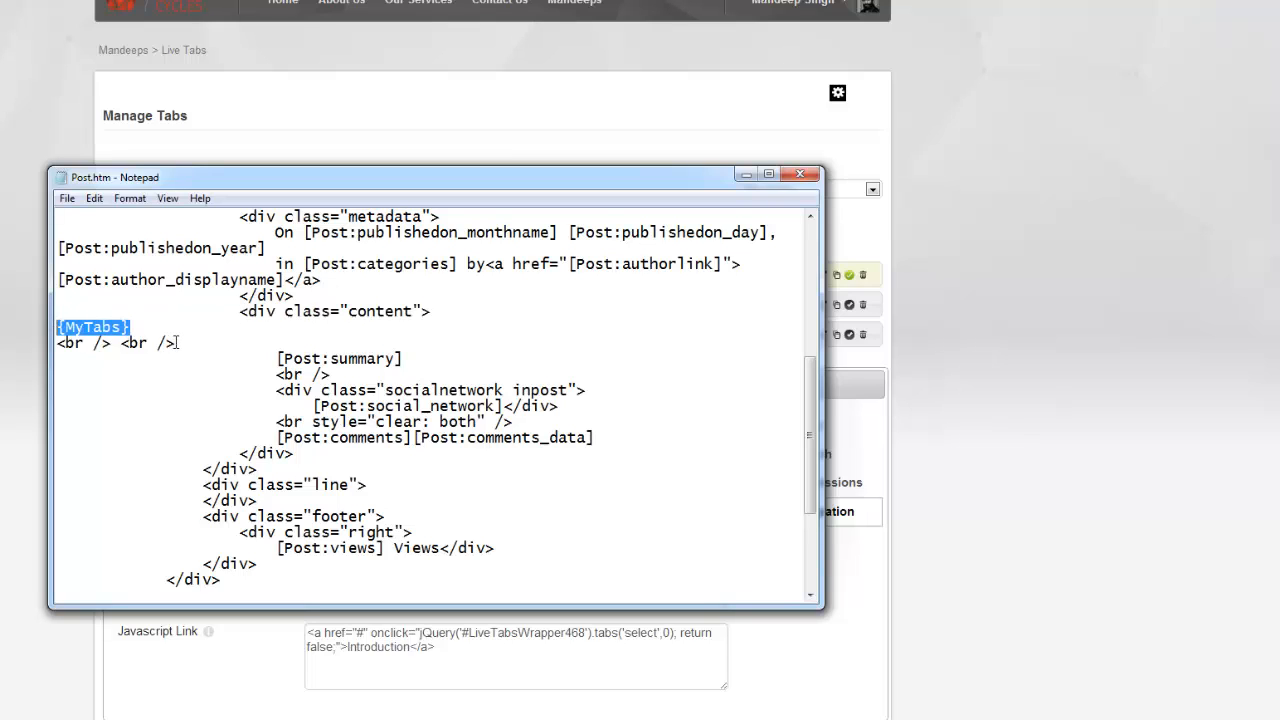
drag(176, 343, 57, 344)
key(Delete)
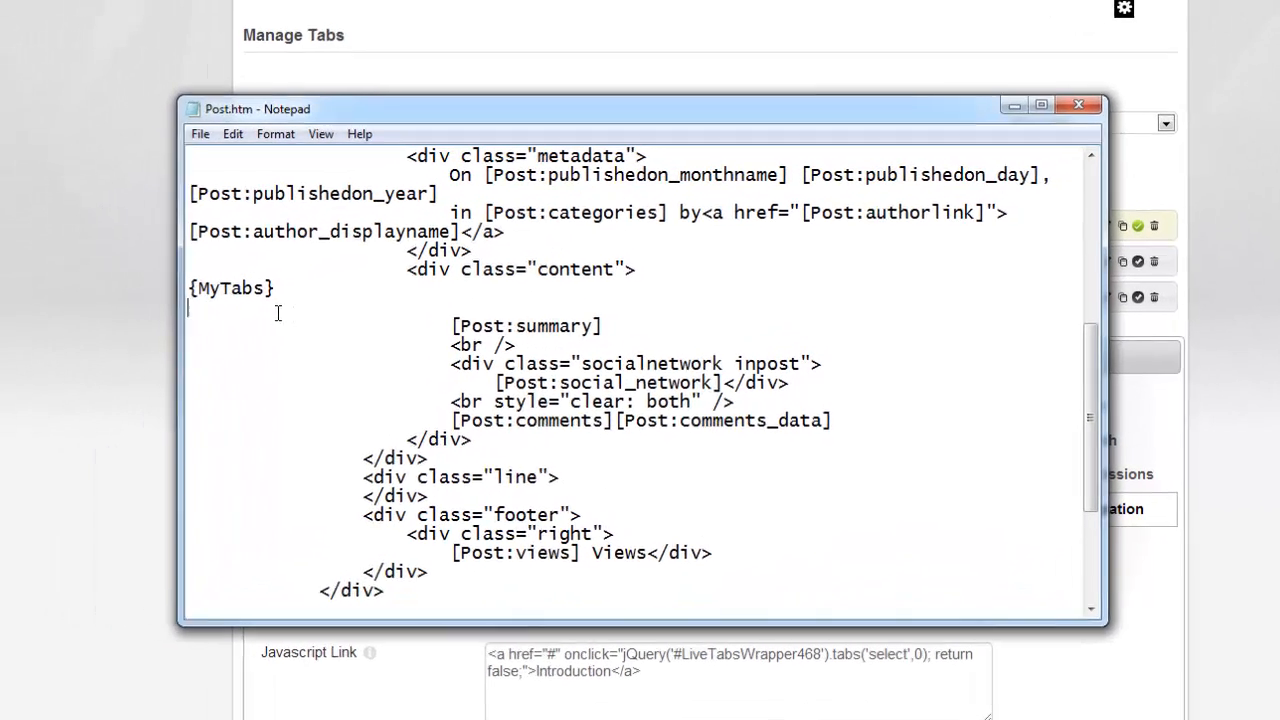
right_click(130, 345)
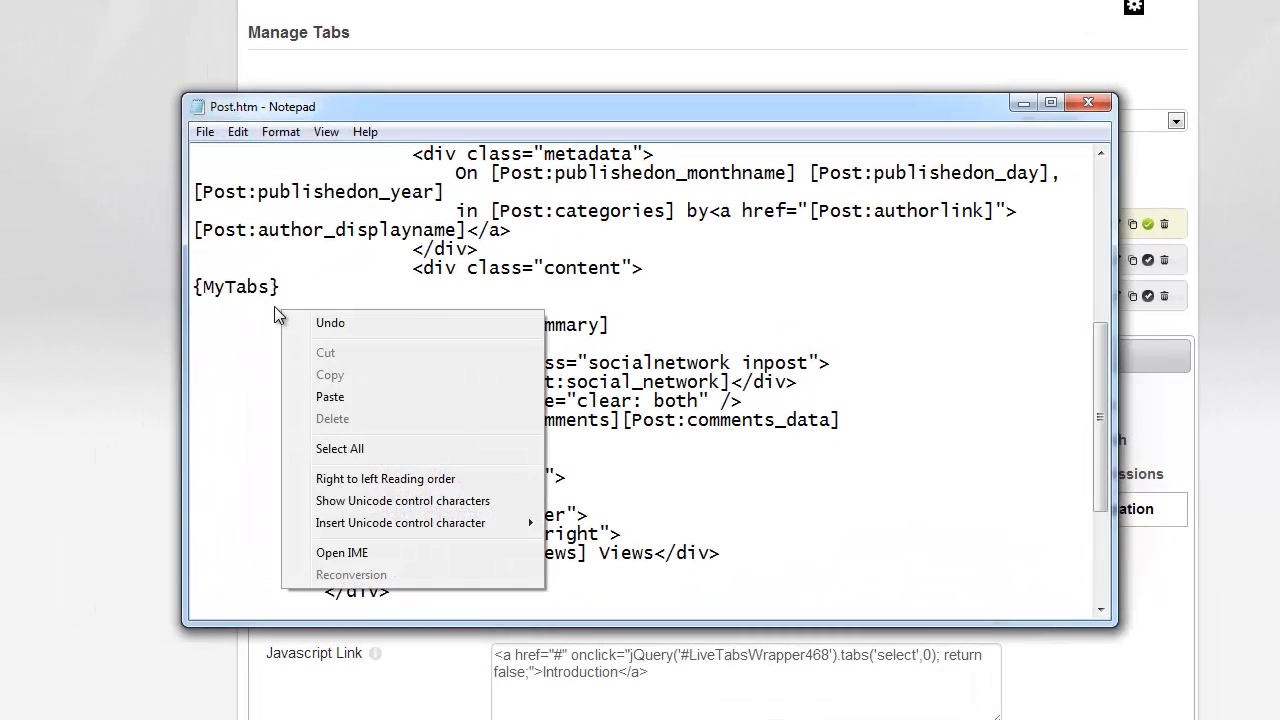
click(327, 396)
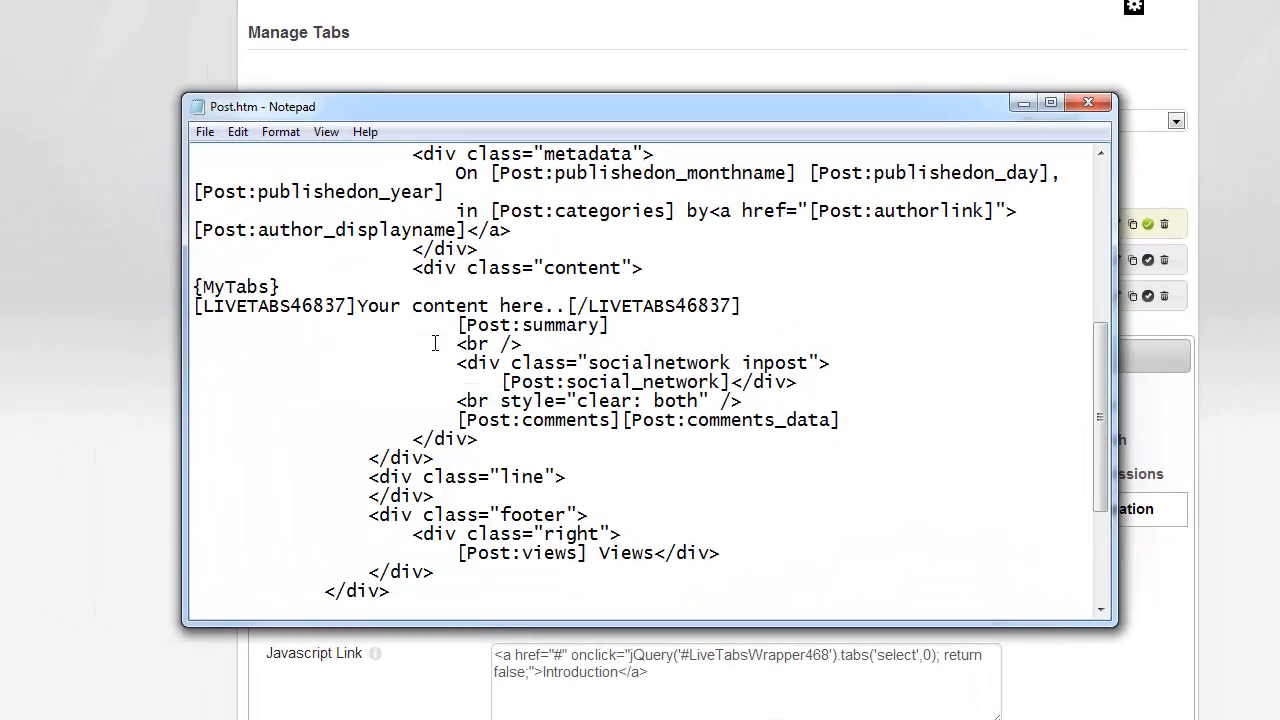
Step: Delete the placeholder text between the LIVETABS46837 tags and separate the opening and closing tags with an empty line
drag(360, 305, 470, 295)
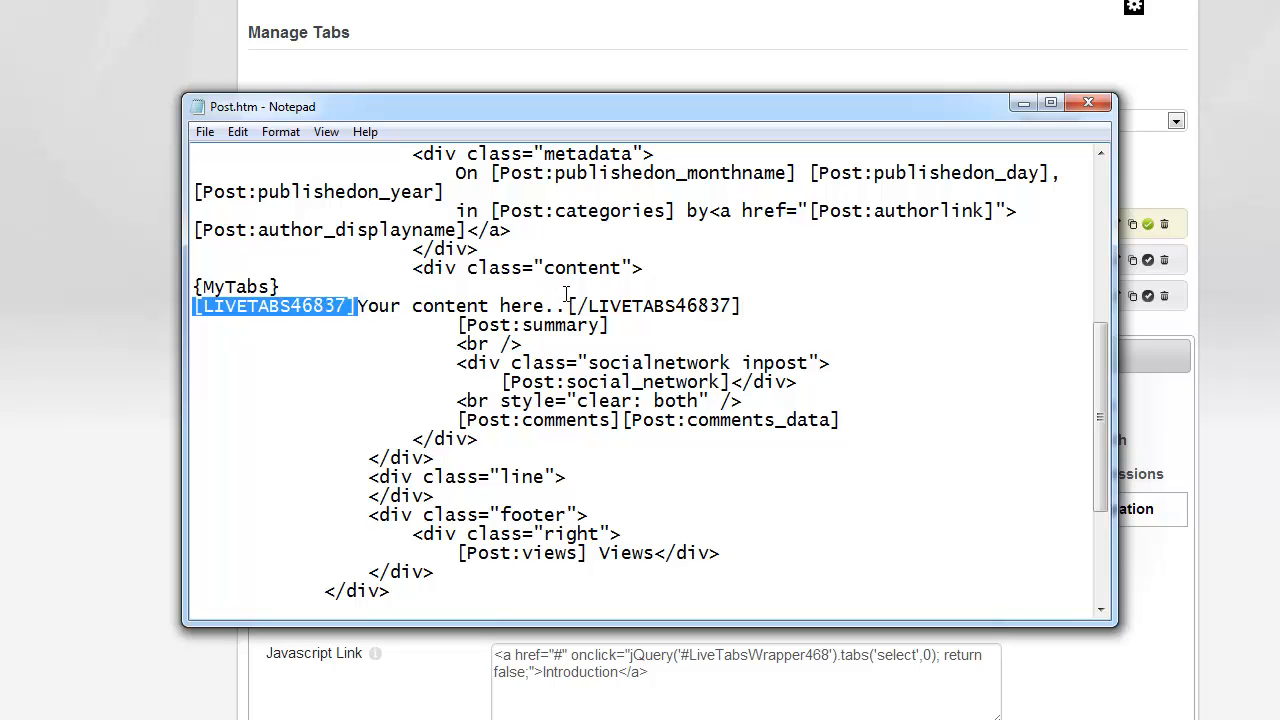
drag(566, 295, 568, 305)
key(Delete)
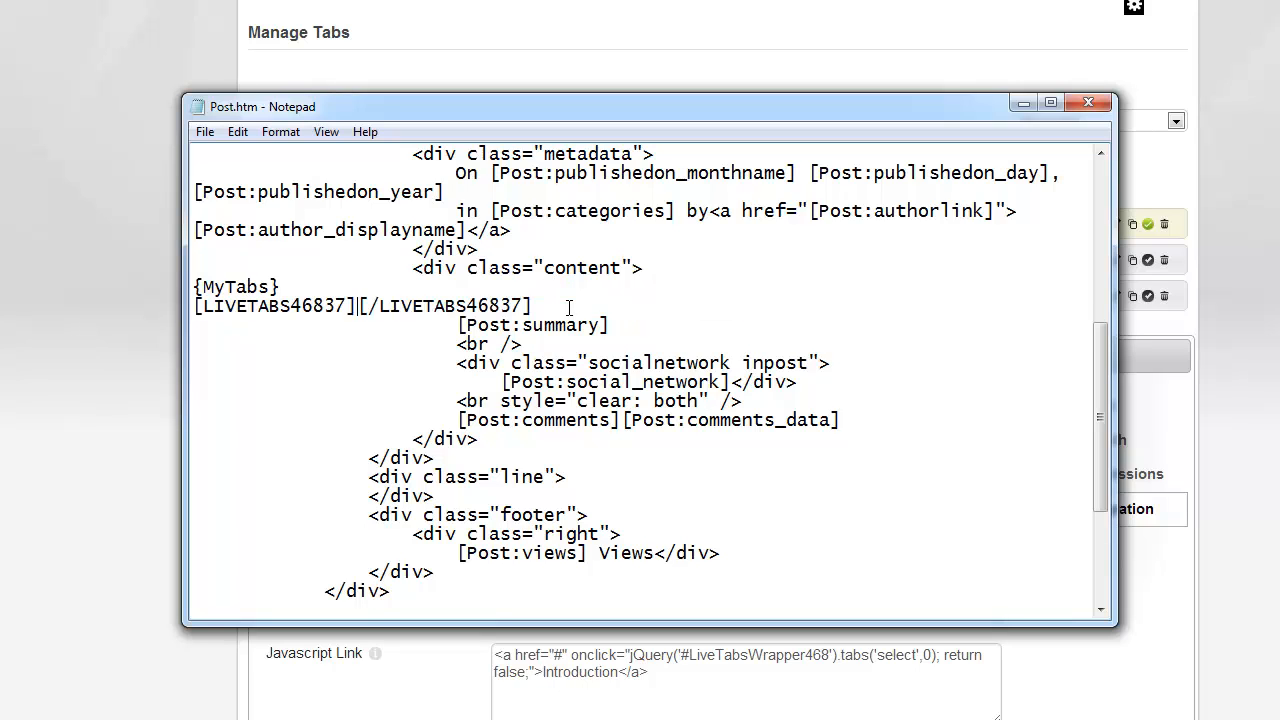
key(Return)
key(Return)
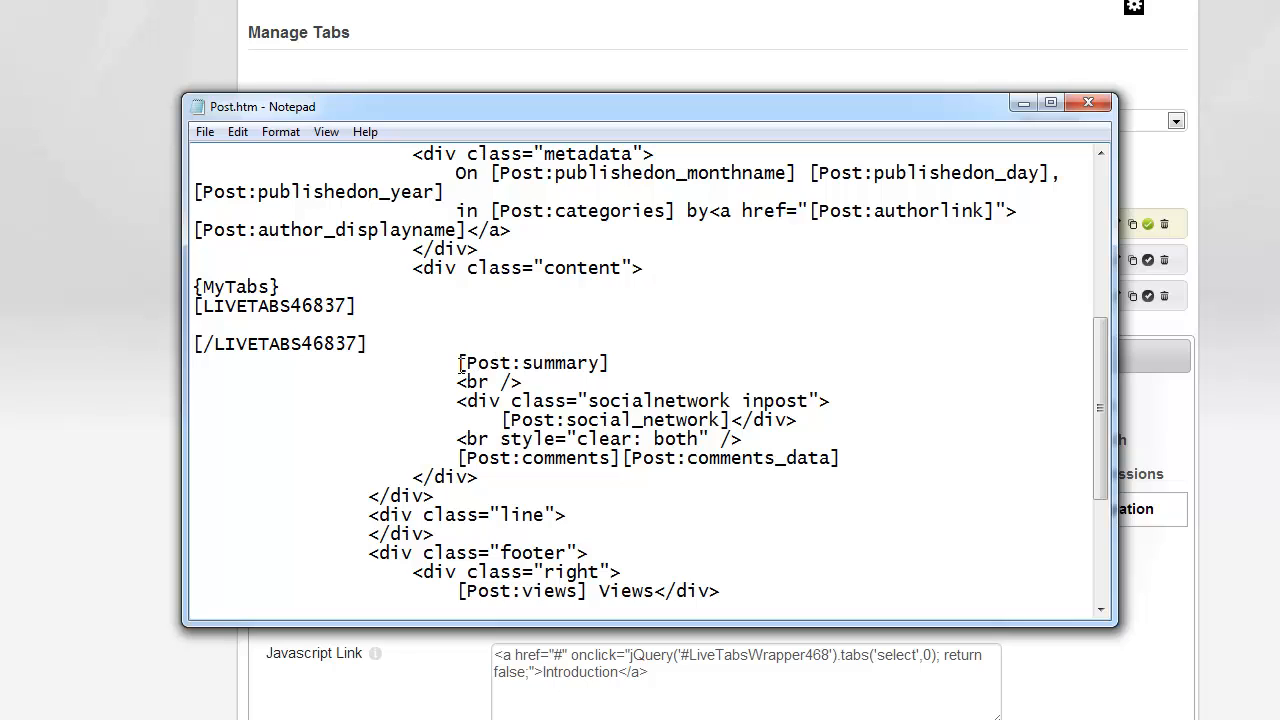
Step: Move [Post:summary] onto the empty line between the LIVETABS46837 tags and save Post.htm
drag(460, 363, 613, 360)
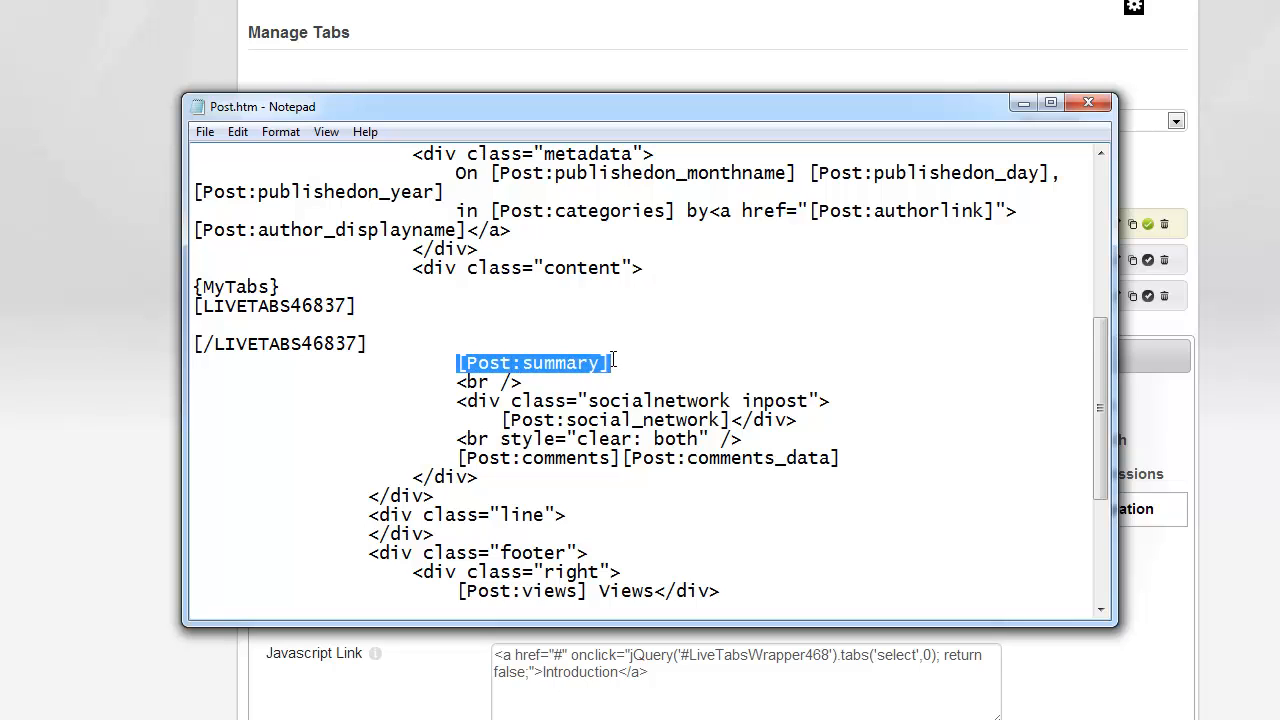
key(ctrl+x)
click(379, 325)
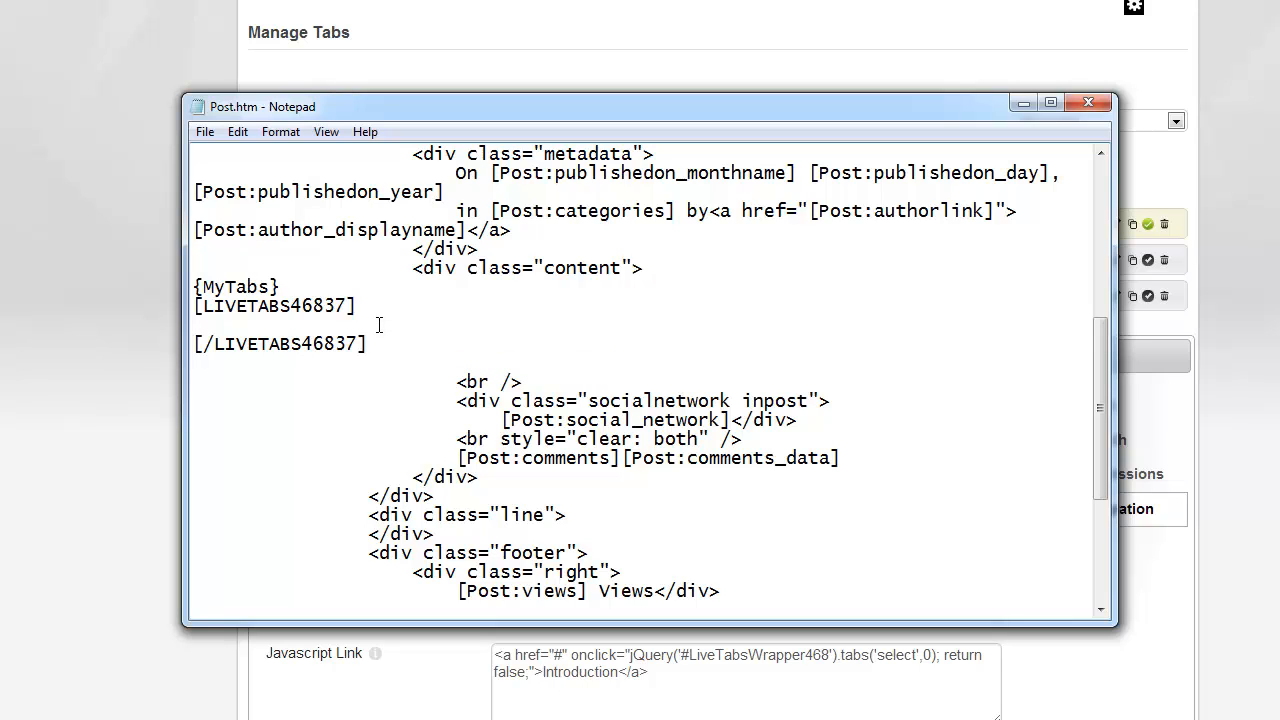
key(ctrl+v)
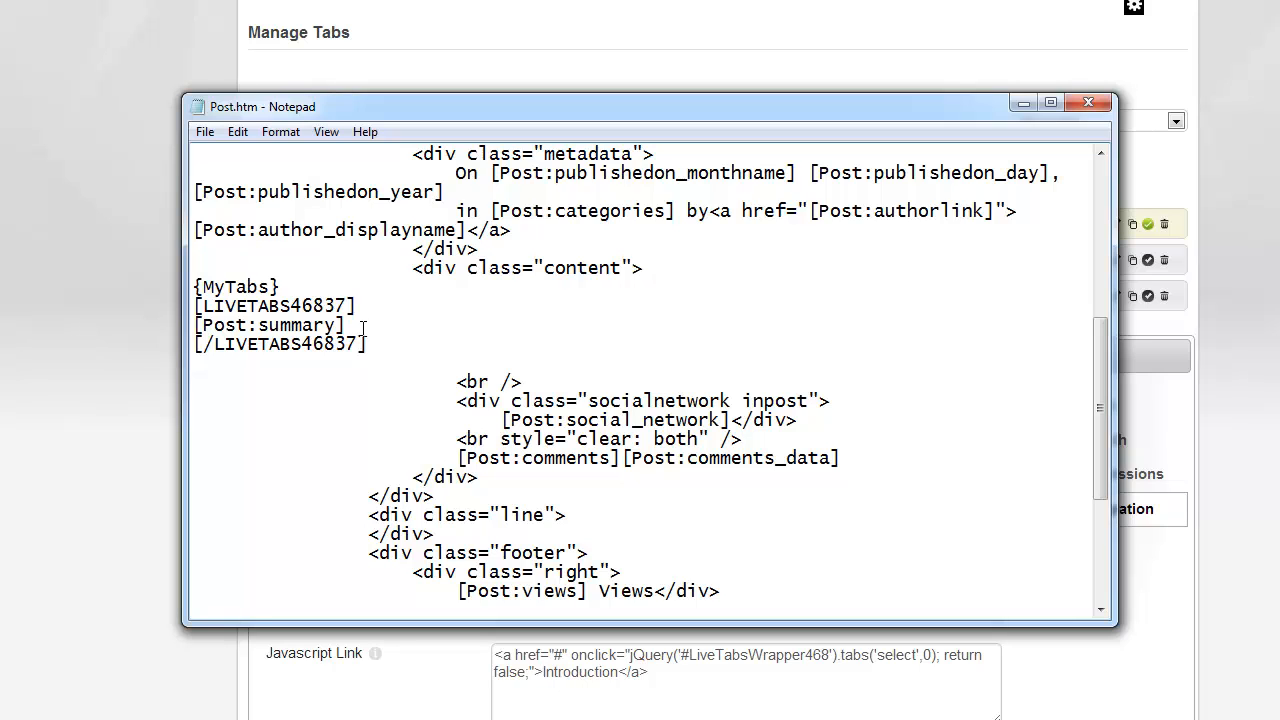
drag(363, 328, 268, 291)
drag(347, 344, 326, 344)
click(204, 131)
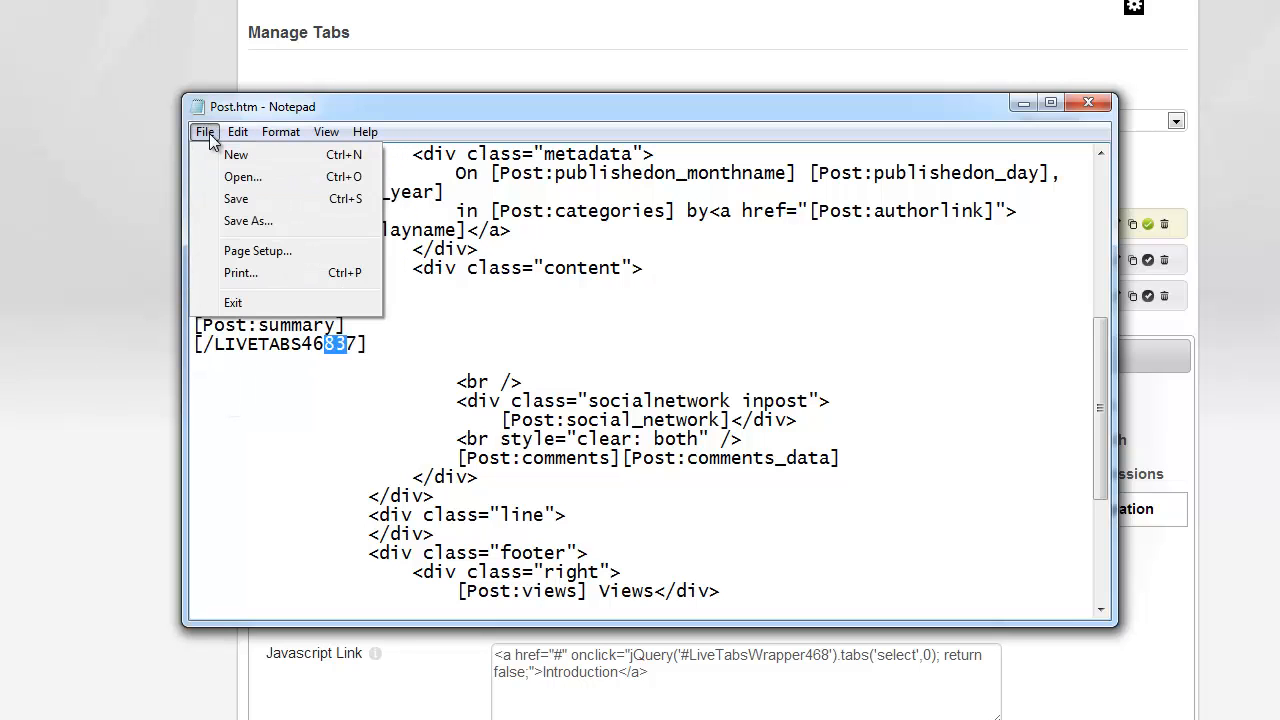
click(212, 203)
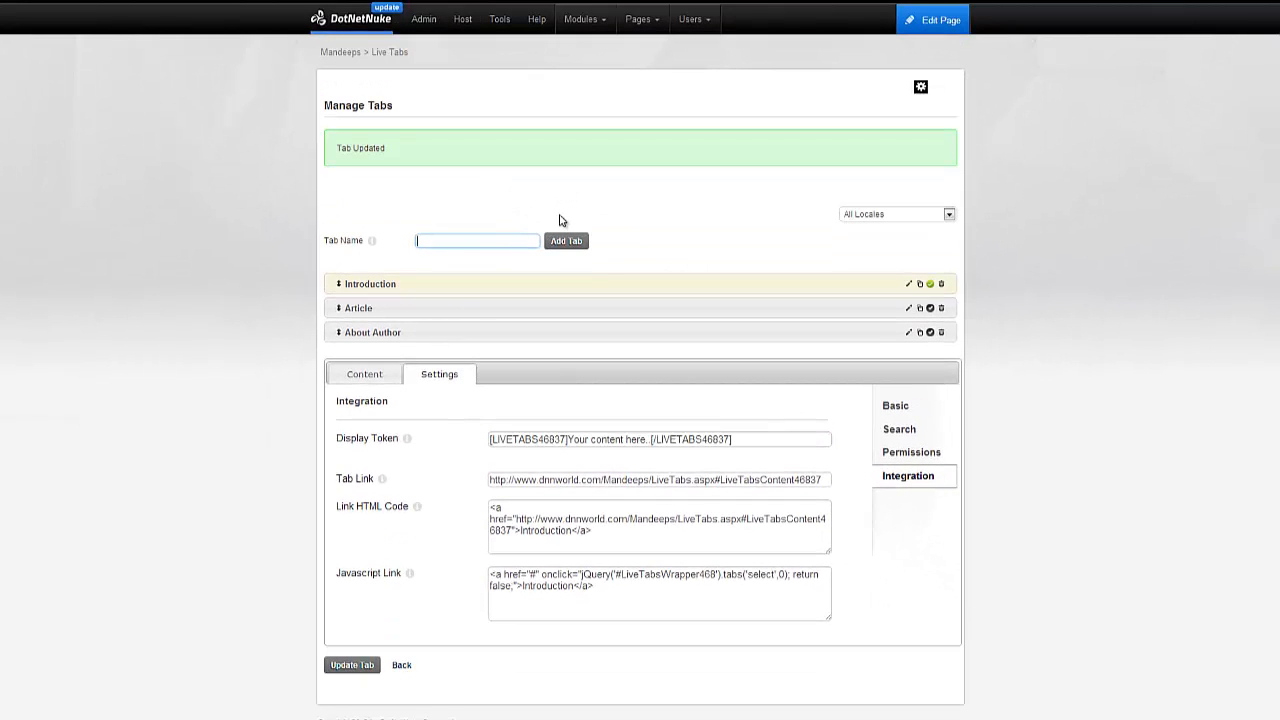
Step: Leave Manage Tabs for the blog post page in the browser and recycle the application pool
click(401, 665)
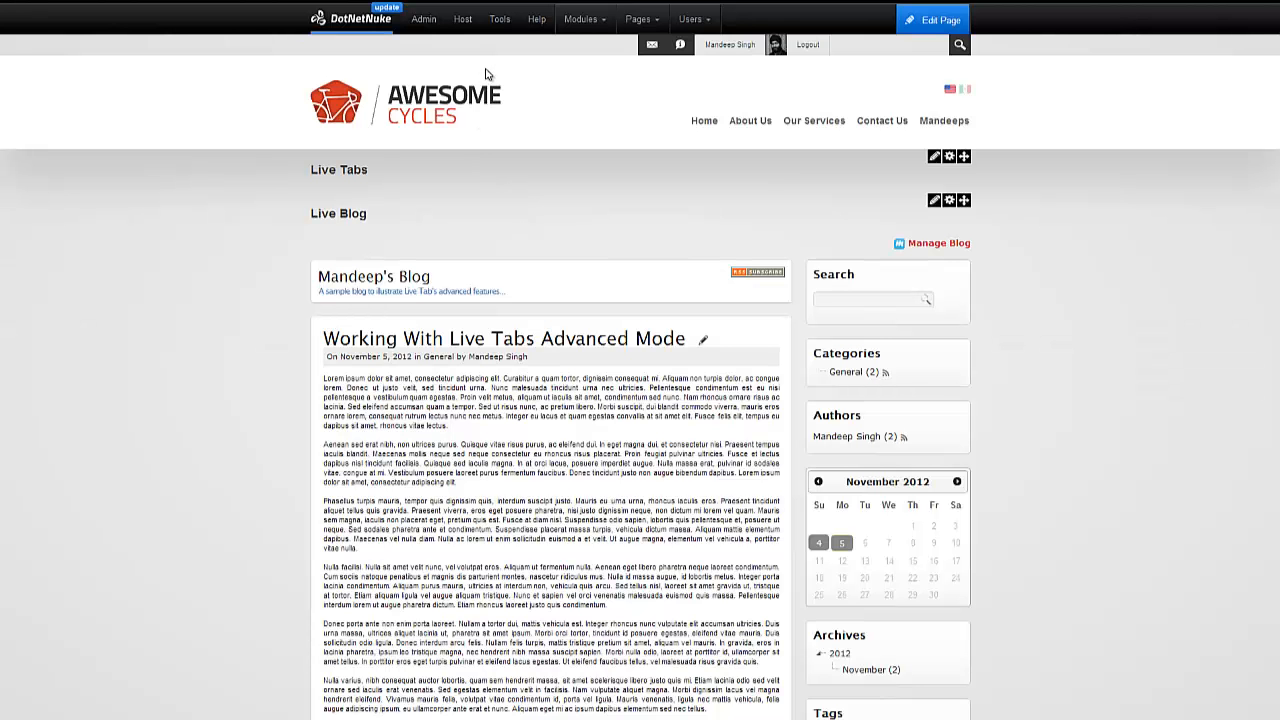
mouse_move(499, 22)
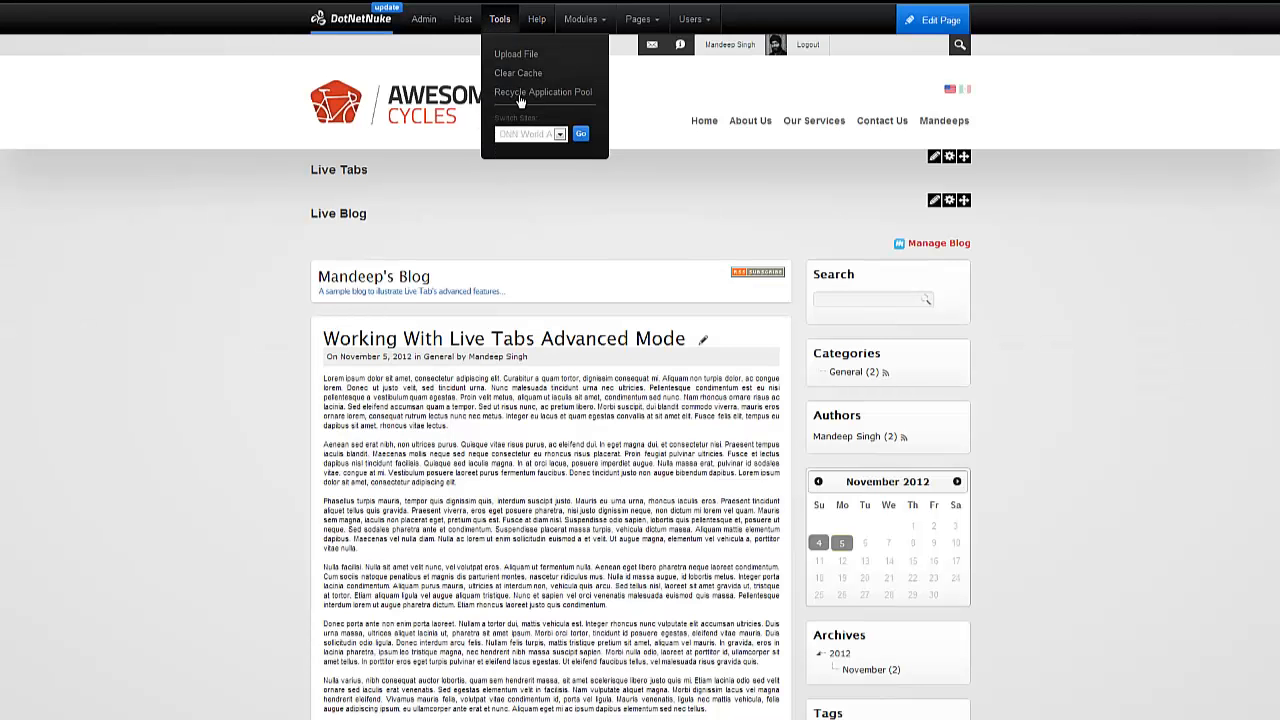
click(519, 93)
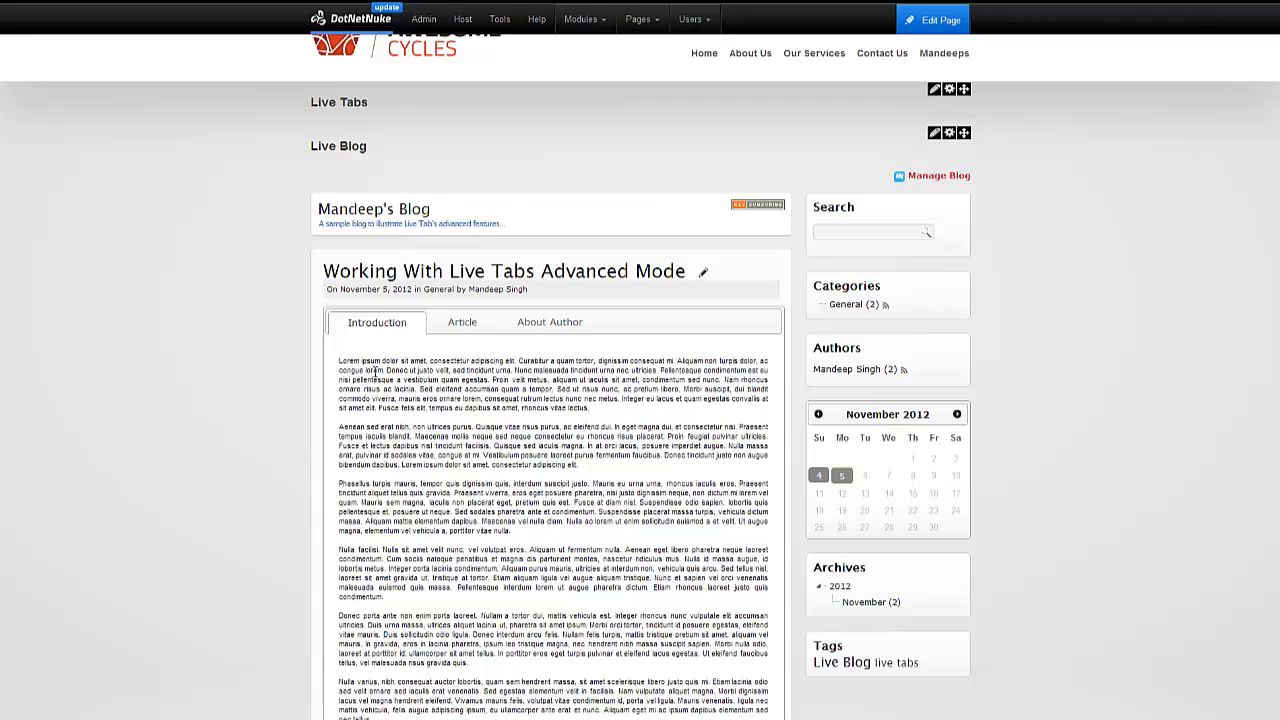
Step: Examine the content of the Introduction, Article and About Author tabs in the Working With Live Tabs Advanced Mode post
drag(342, 361, 373, 511)
click(370, 360)
scroll(188, 342, down, 1)
scroll(186, 343, down, 4)
scroll(485, 493, up, 4)
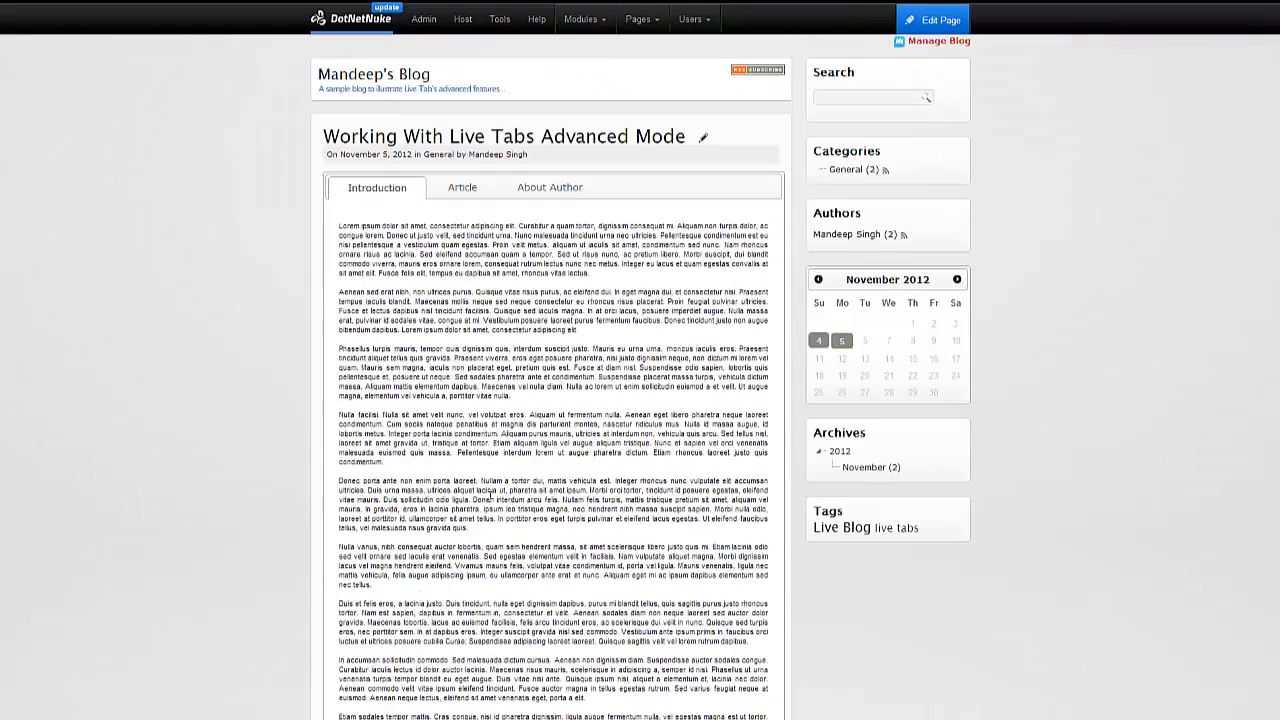
click(462, 256)
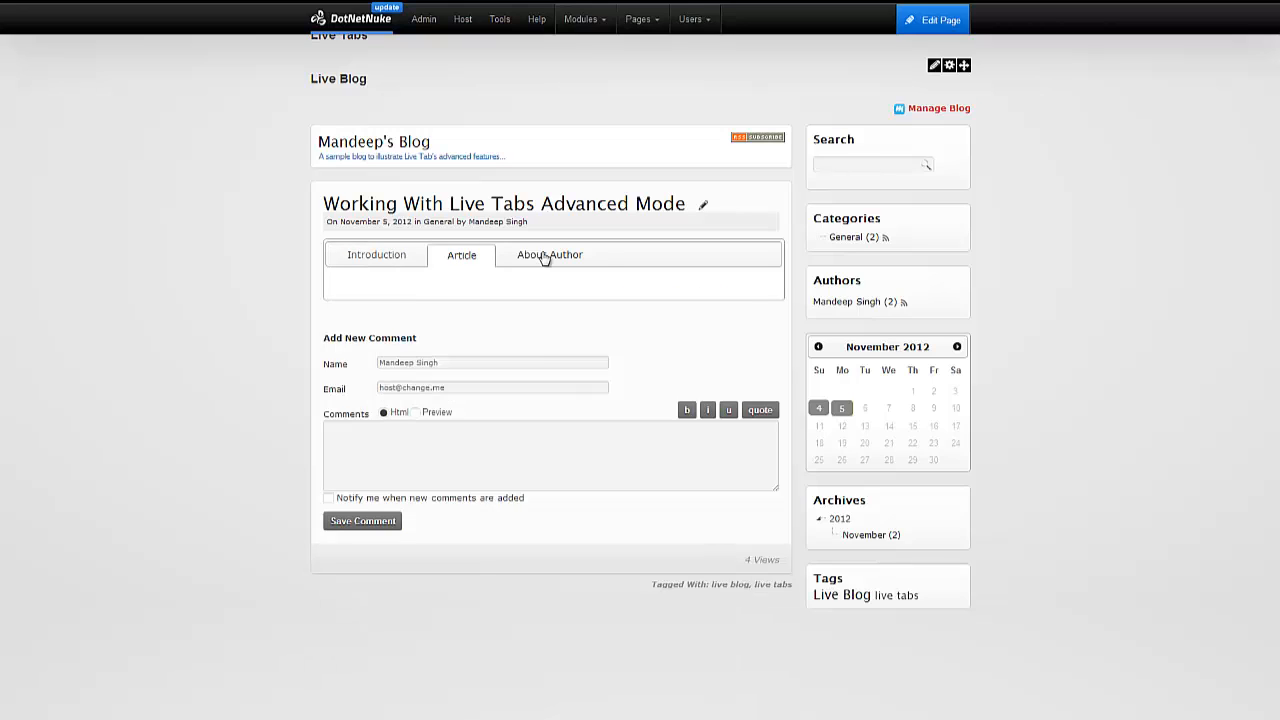
click(545, 255)
click(465, 257)
click(394, 258)
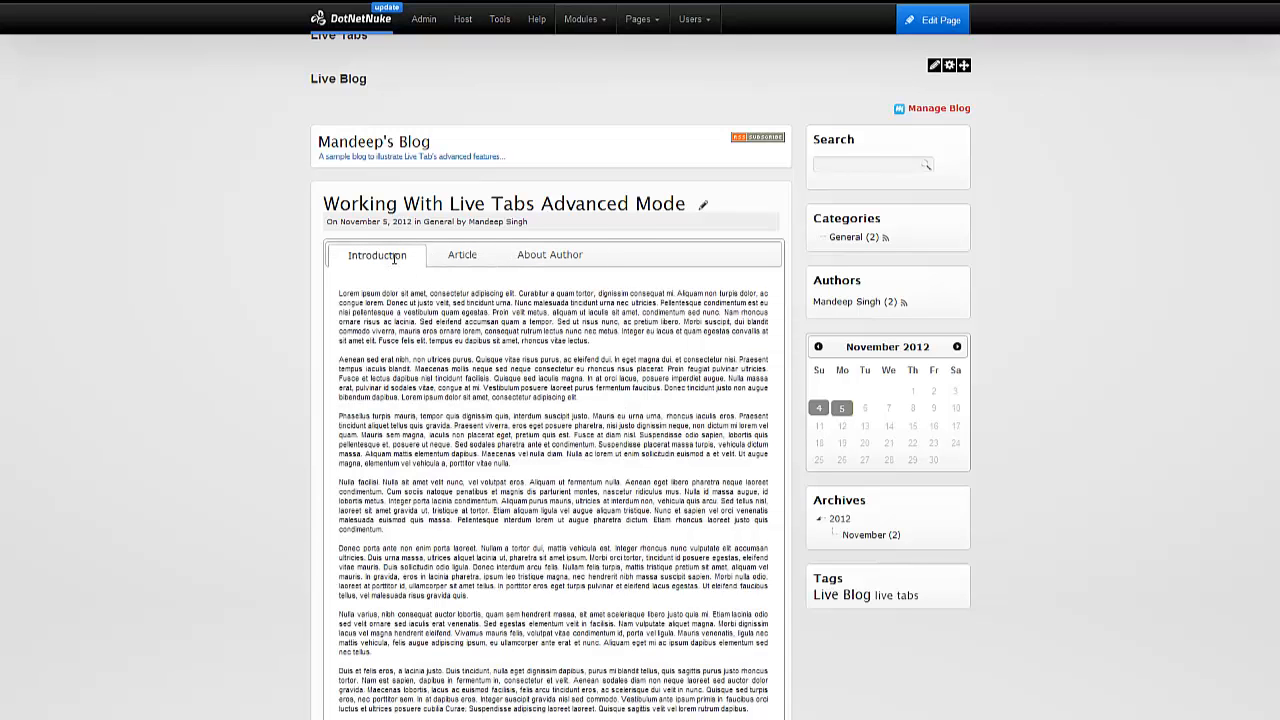
triple_click(341, 296)
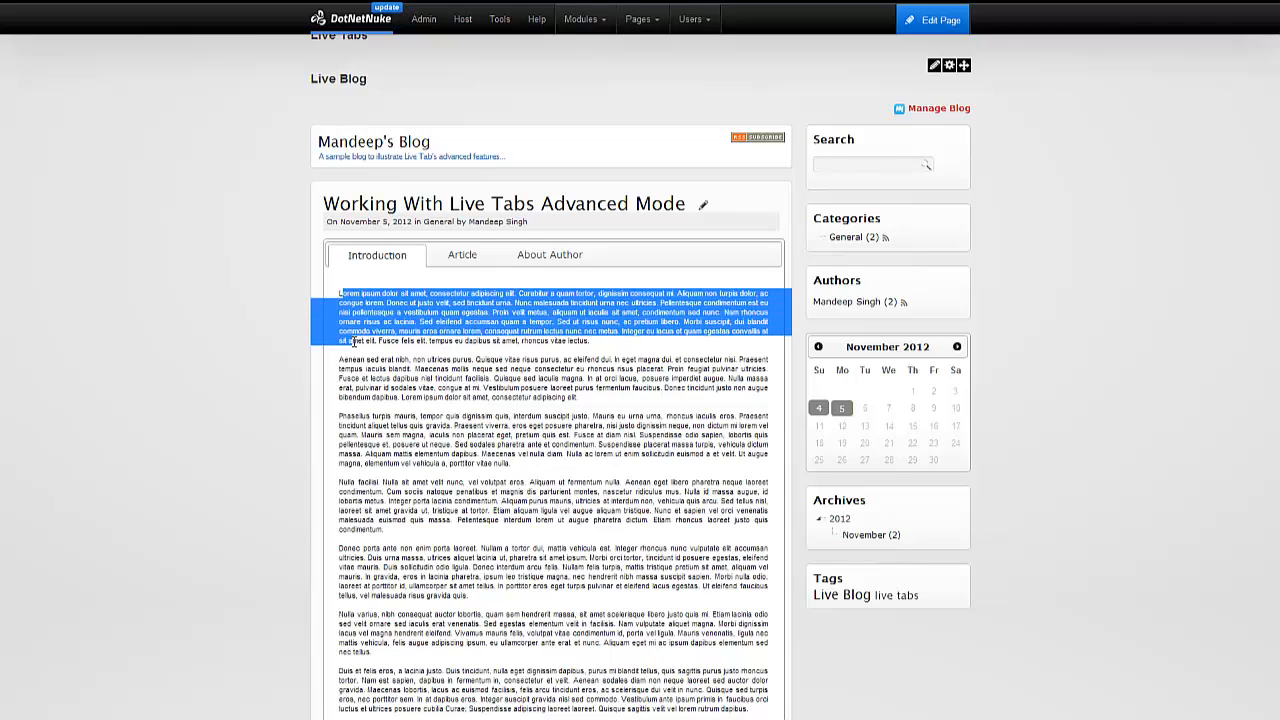
click(453, 361)
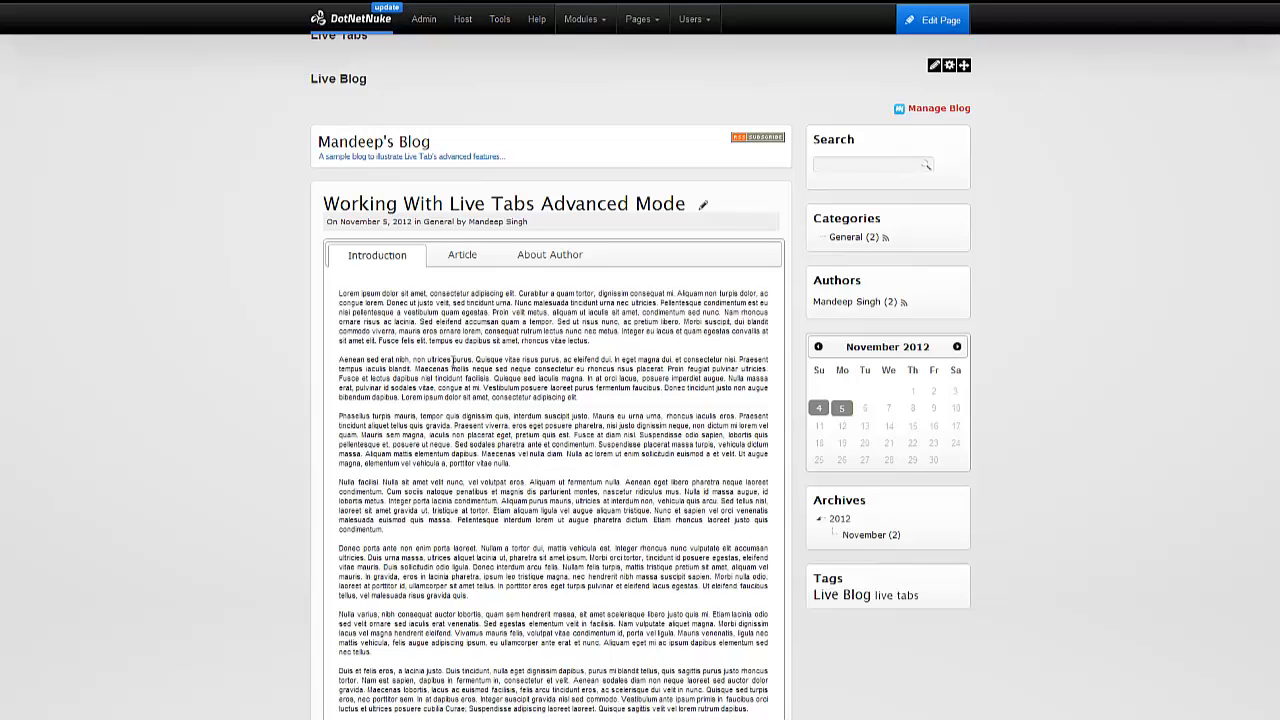
drag(372, 305, 432, 444)
click(458, 254)
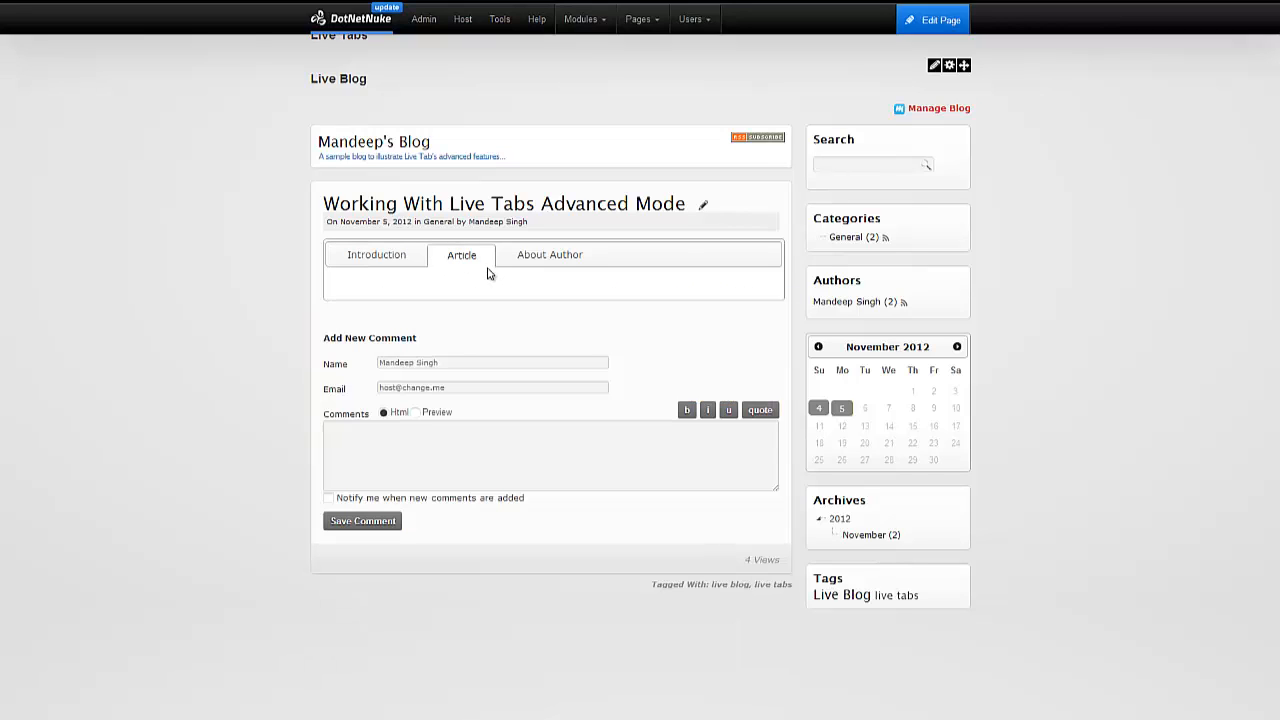
click(548, 256)
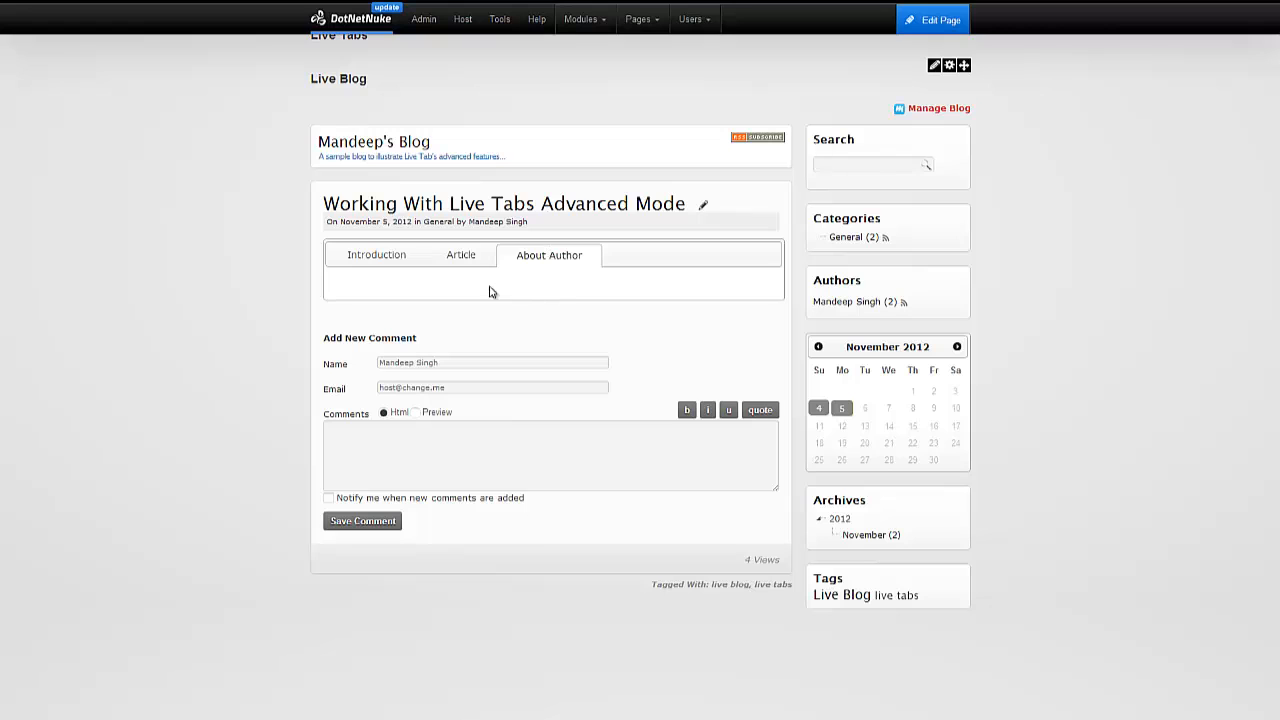
Step: Open the author's page from the blog's Authors list and highlight the biography paragraph
click(842, 304)
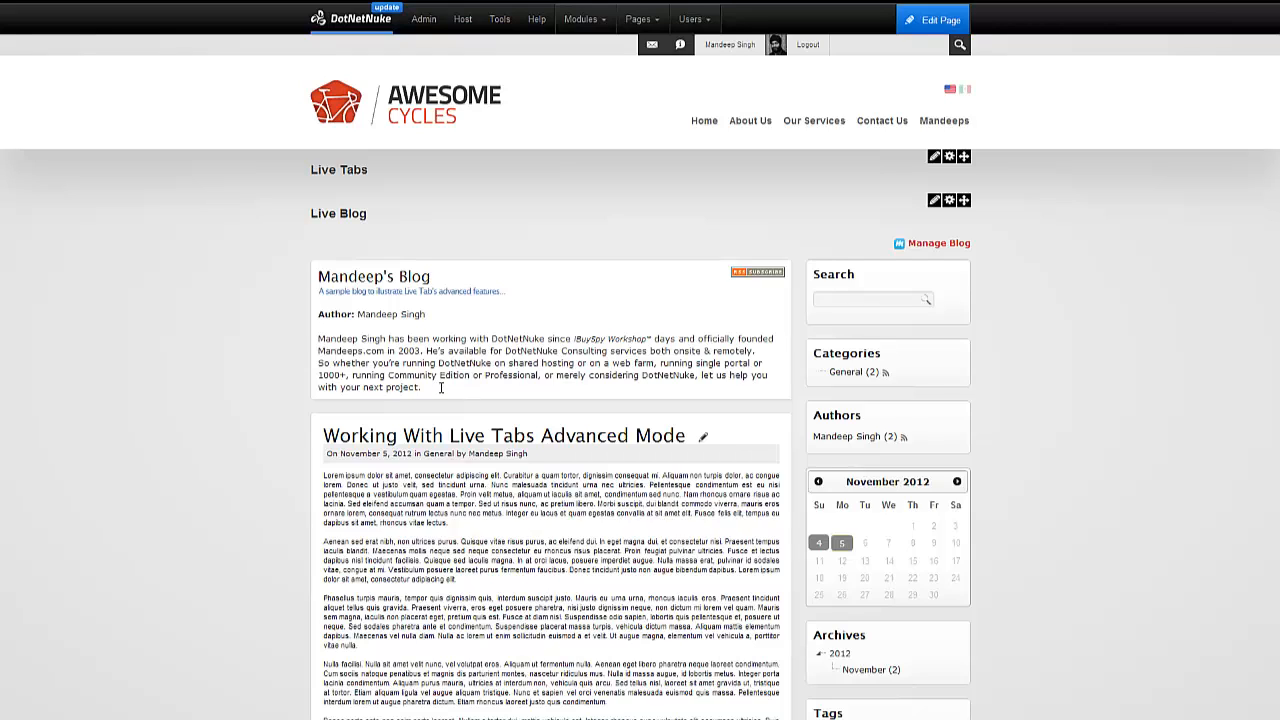
drag(440, 390, 319, 340)
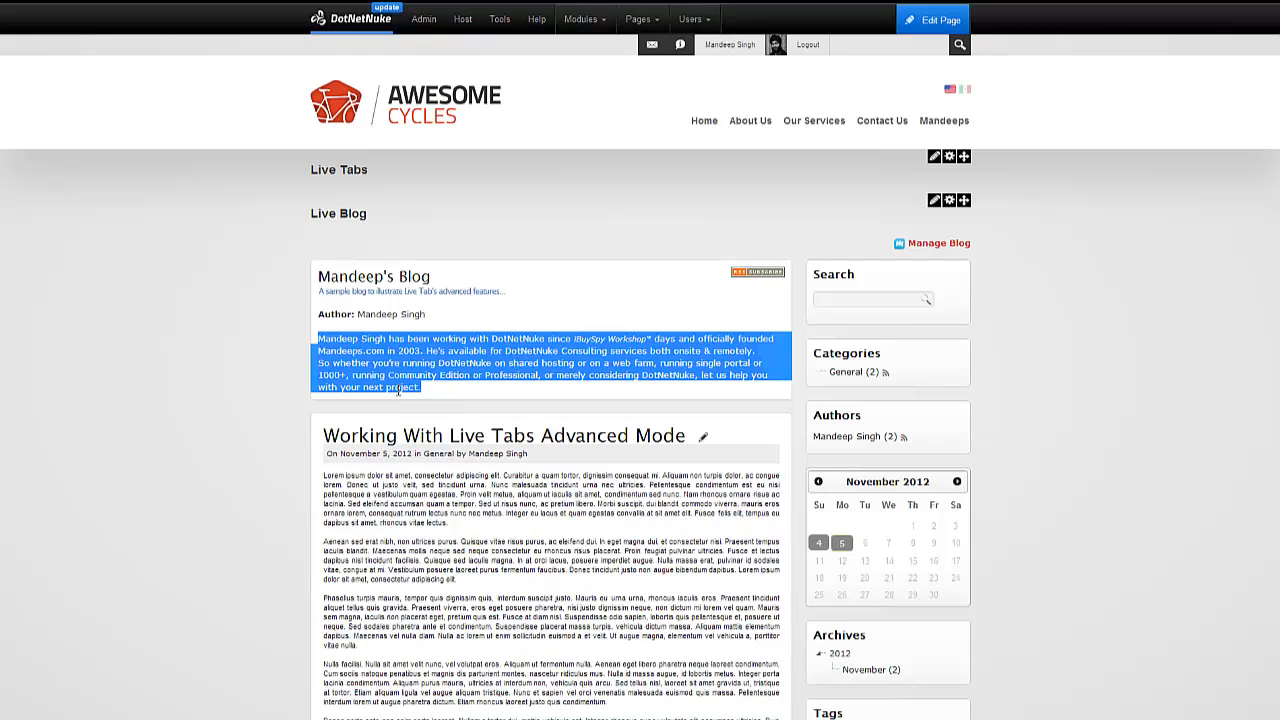
drag(444, 390, 319, 351)
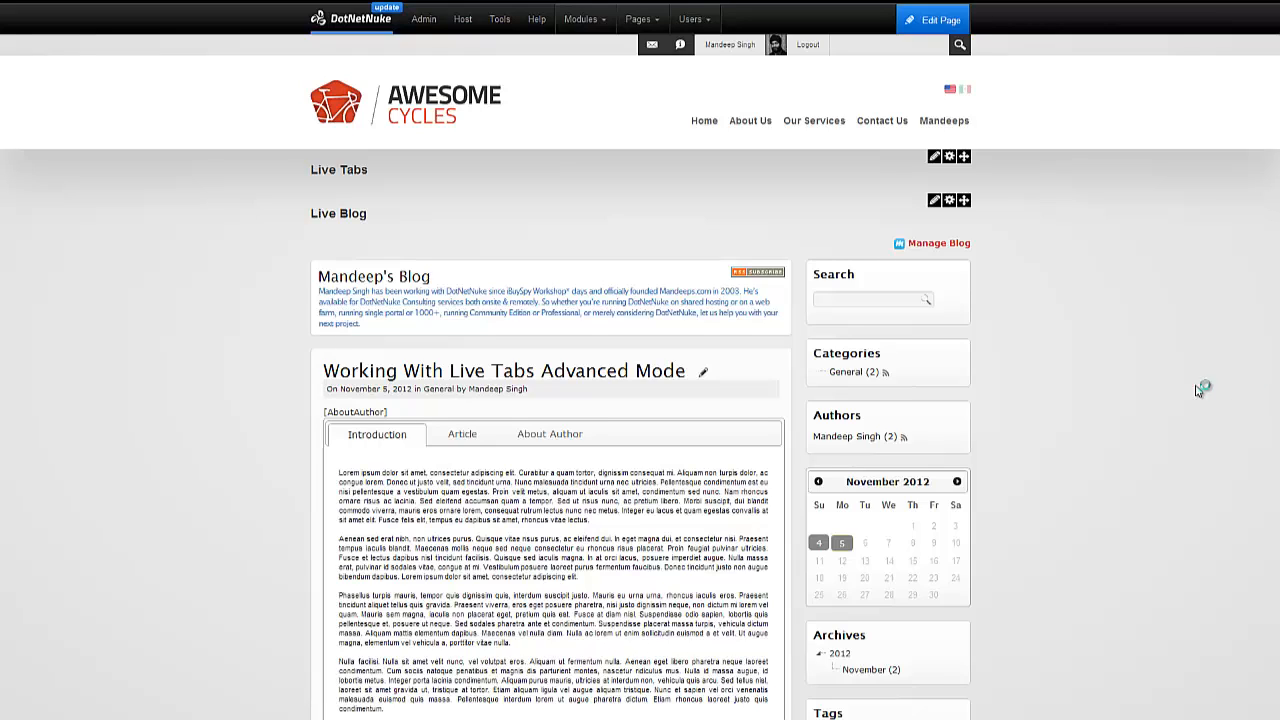
Step: Open the Article tab for editing in Manage Tabs and display its Integration settings
mouse_move(934, 166)
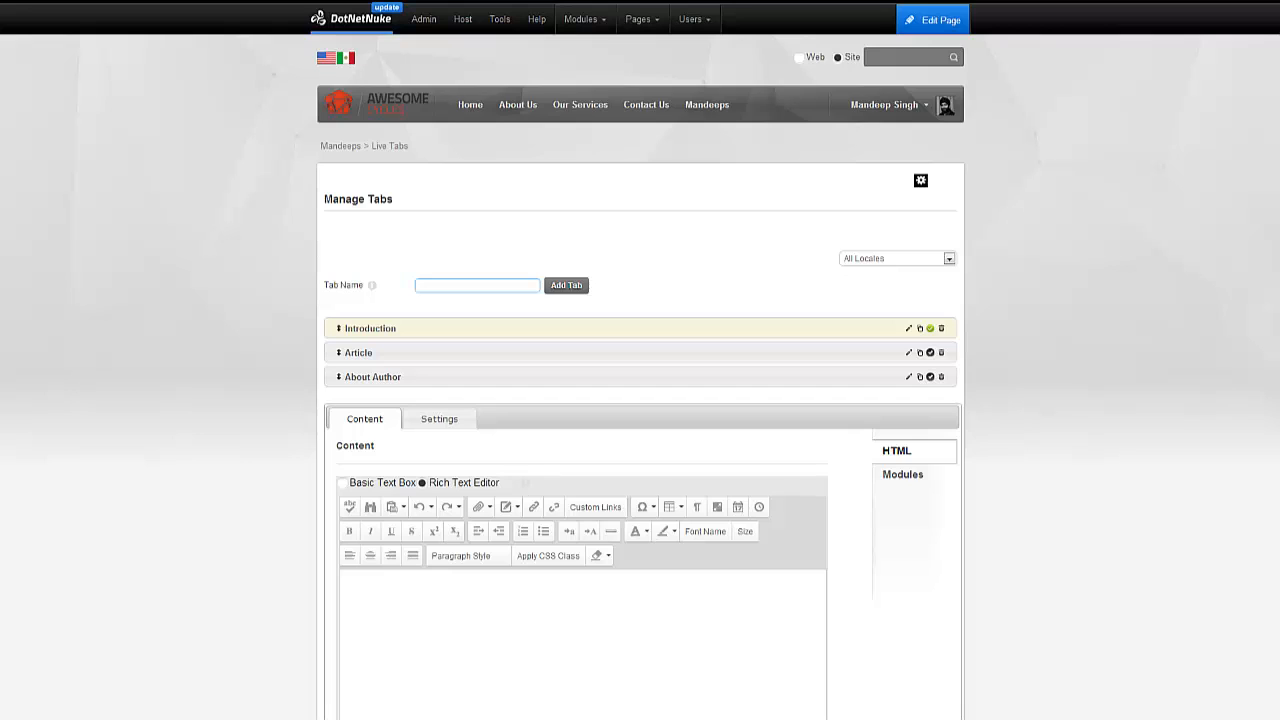
scroll(1060, 345, down, 1)
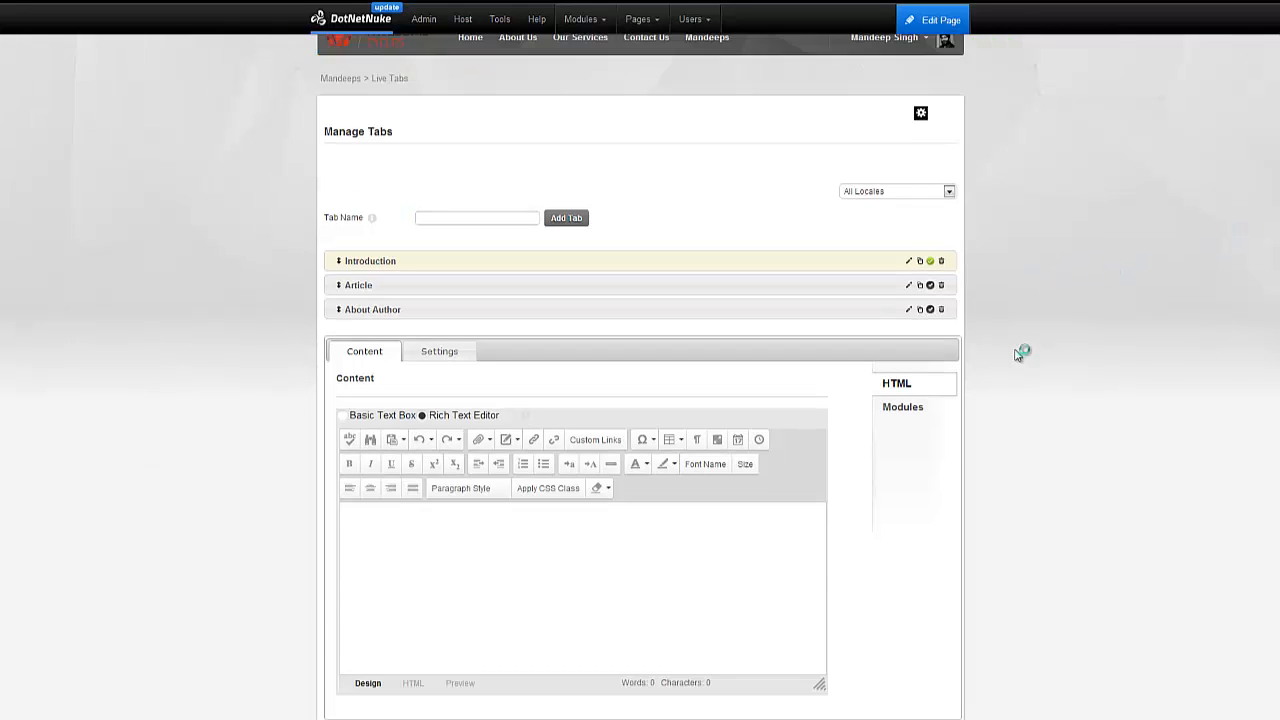
scroll(944, 351, down, 1)
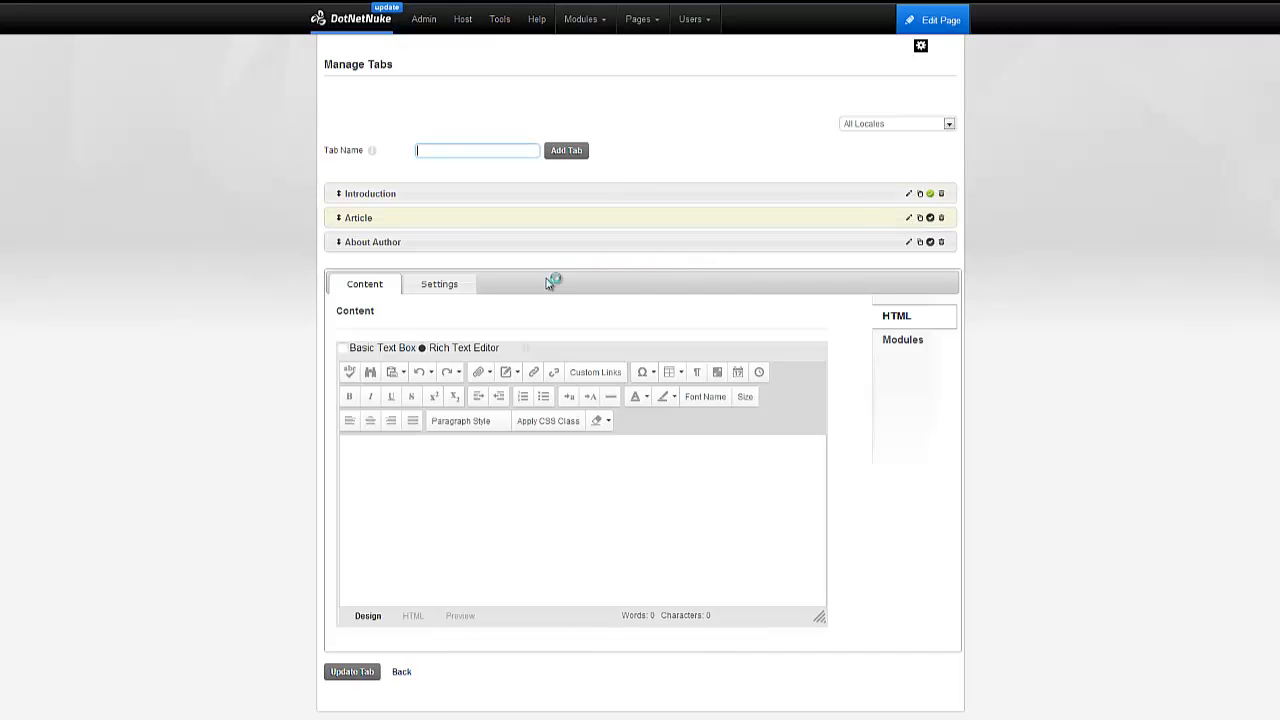
click(450, 287)
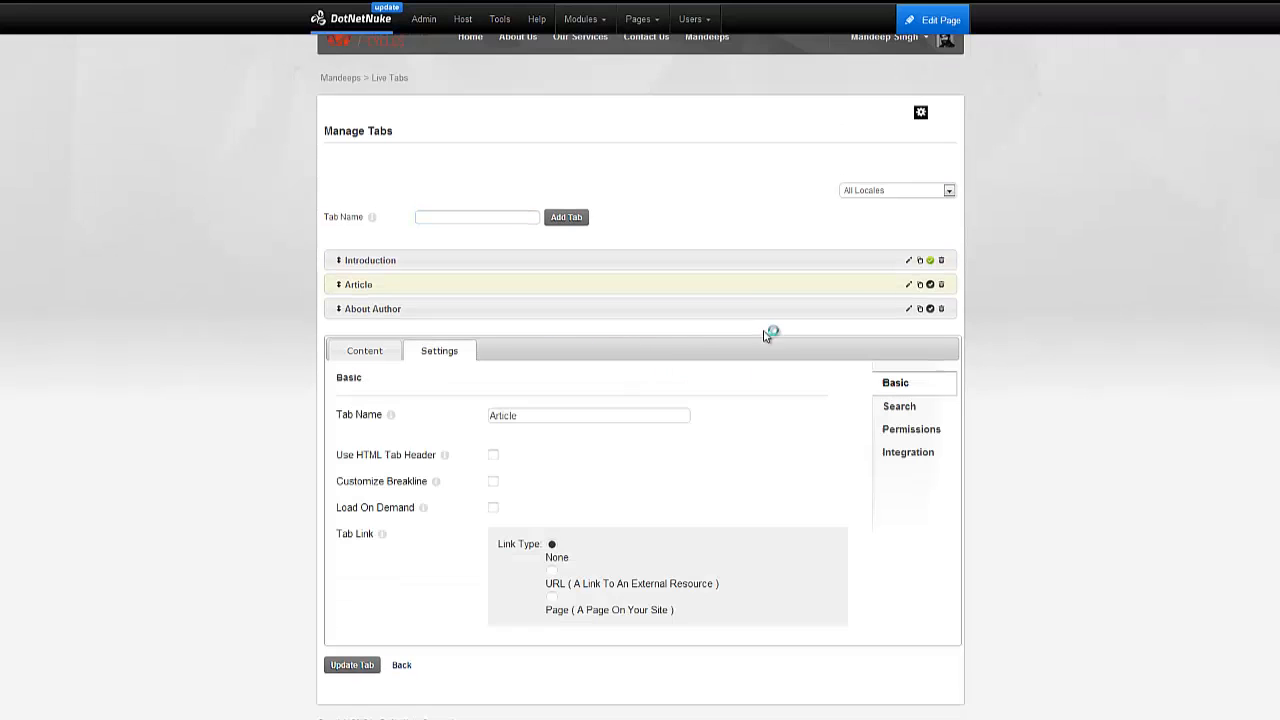
click(892, 463)
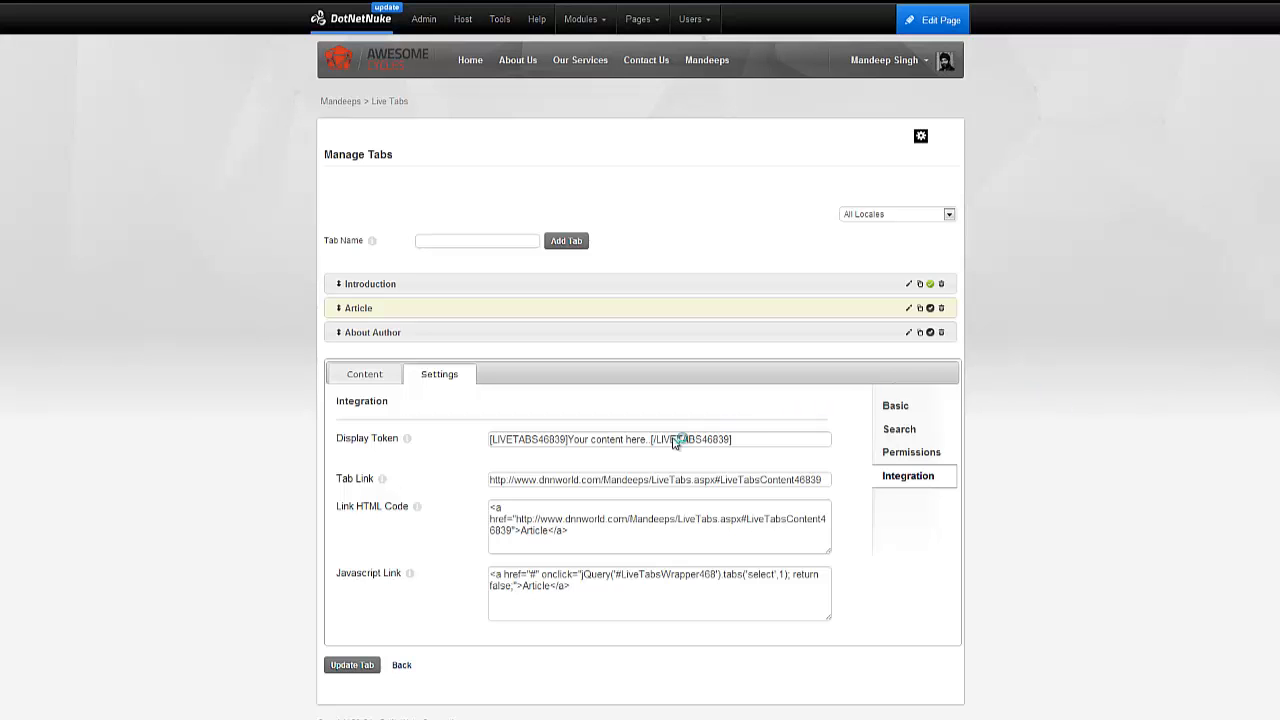
Step: Copy the Article tab's display token and paste it into Post.htm below the [LIVETABS46837] block, setting that block apart with blank lines
drag(746, 441, 449, 451)
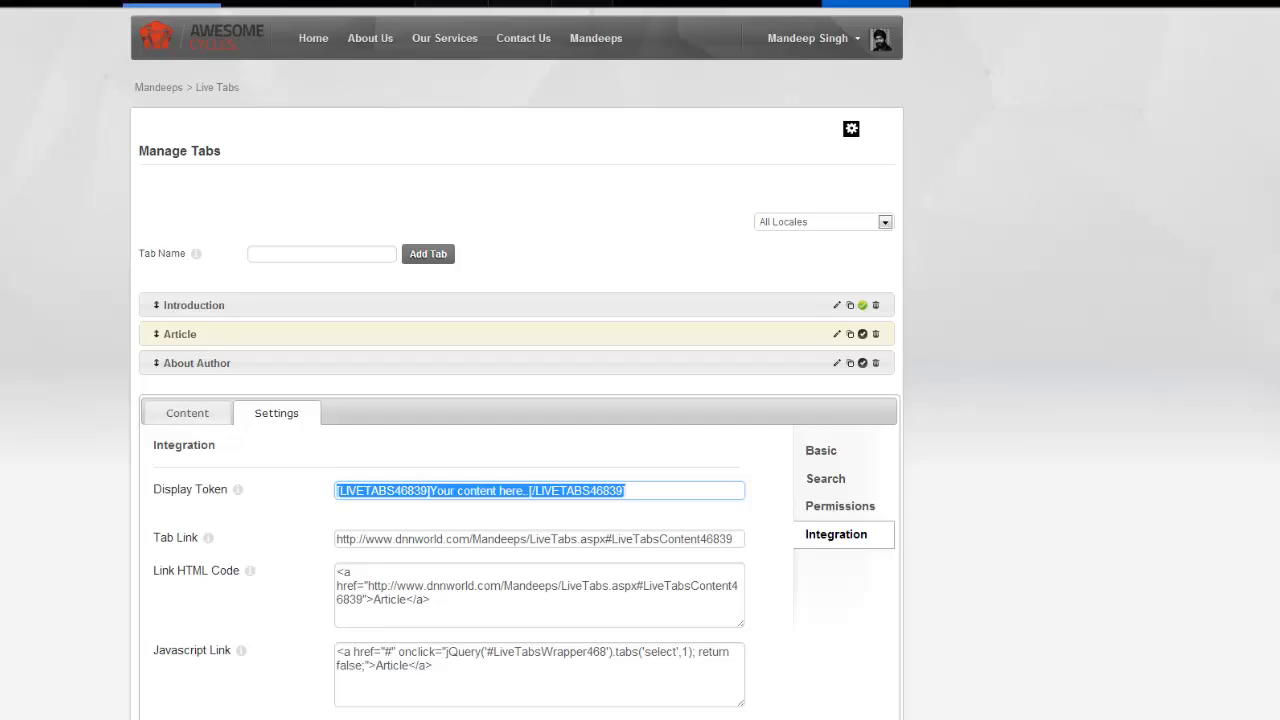
drag(1279, 220, 850, 129)
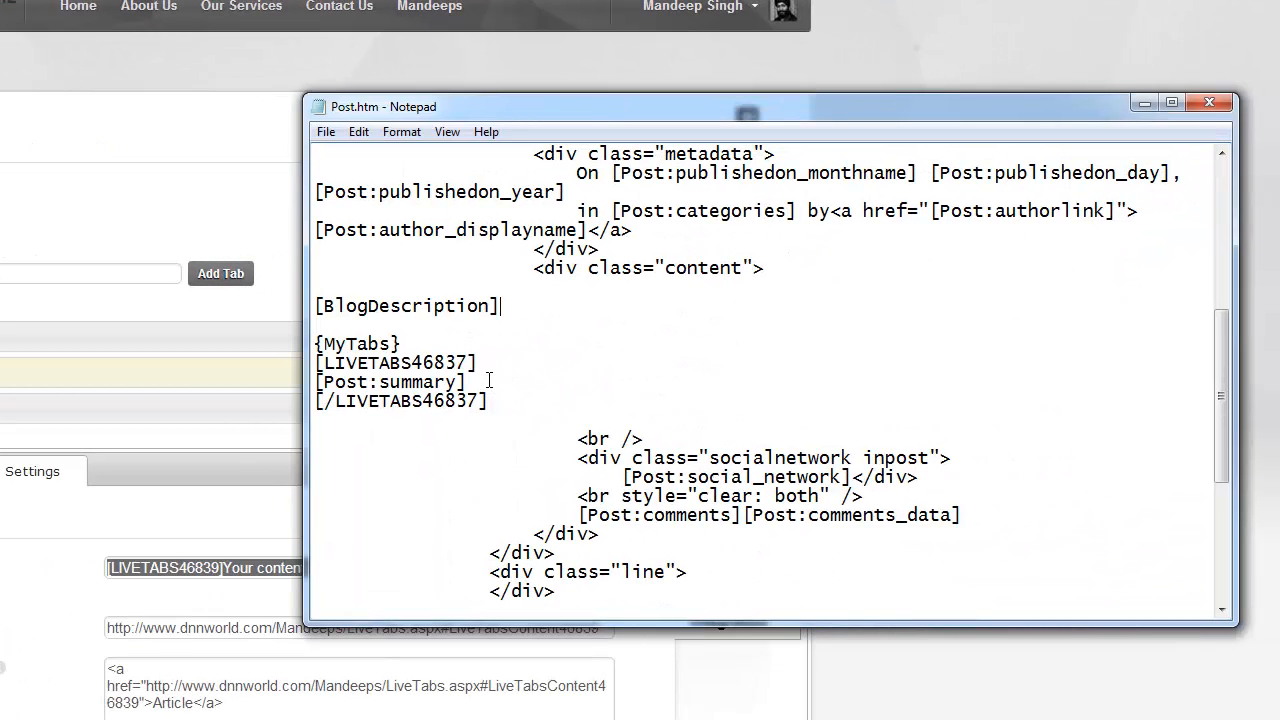
key(Return)
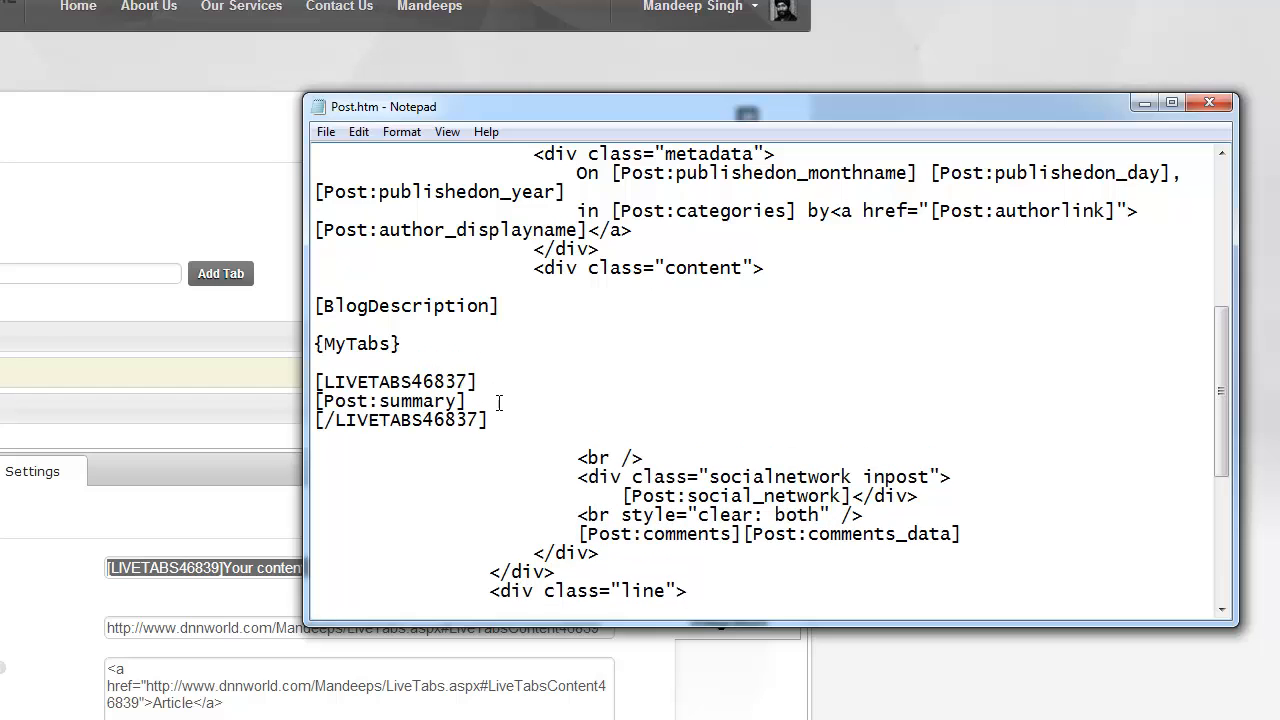
key(Return)
key(Return)
text([LIVETABS46839]Your content here..[/LIVETABS46839])
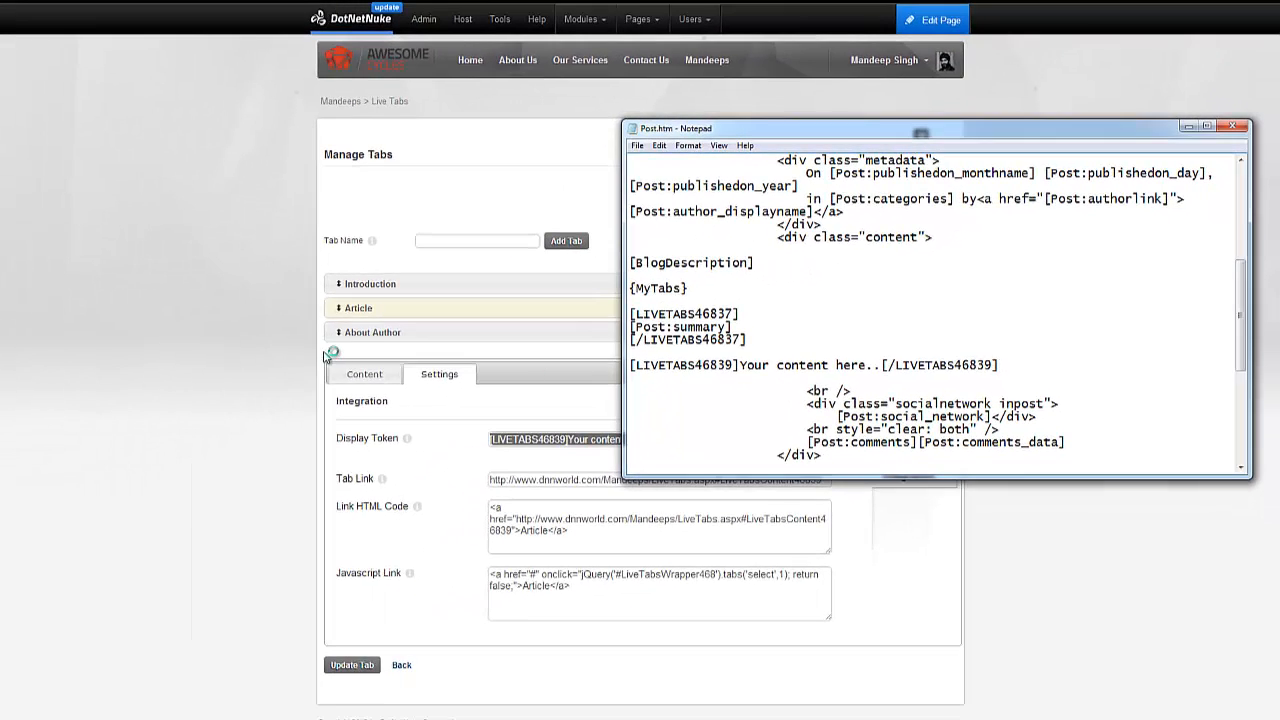
Step: Copy the display token from the About Author tab's Integration settings and paste it into Post.htm under the [LIVETABS46839] line
click(340, 356)
click(909, 334)
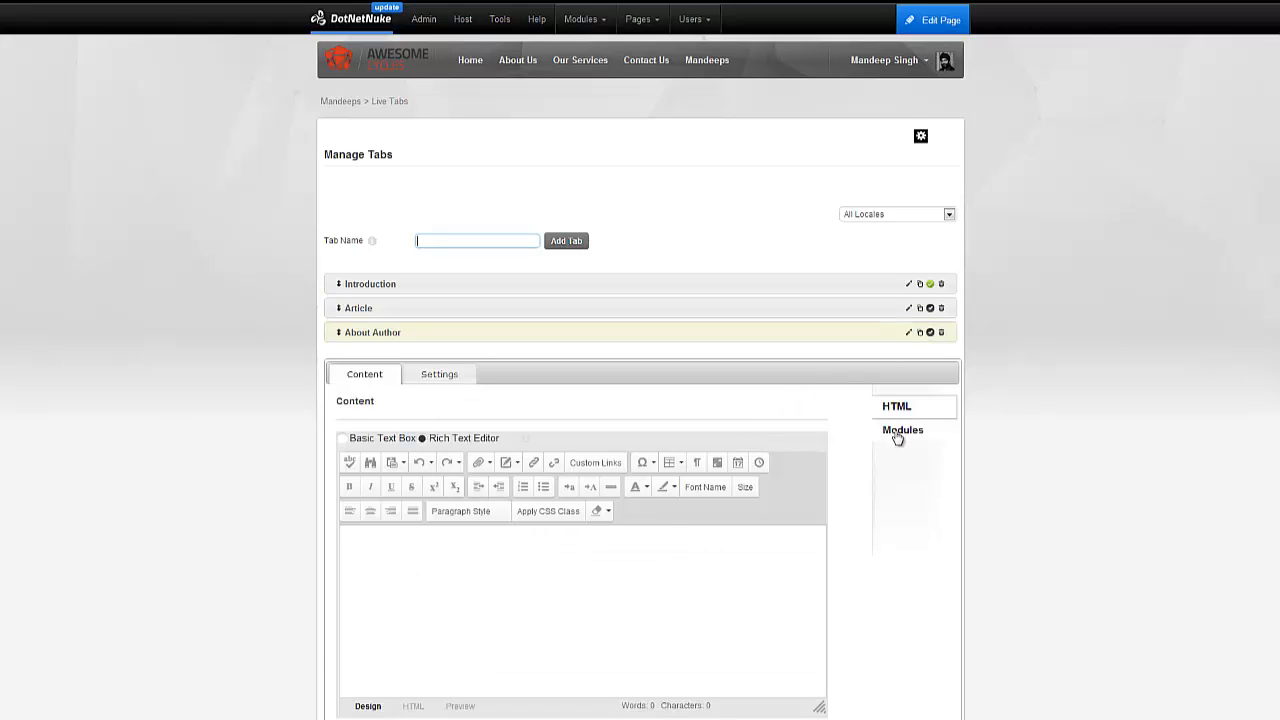
click(900, 436)
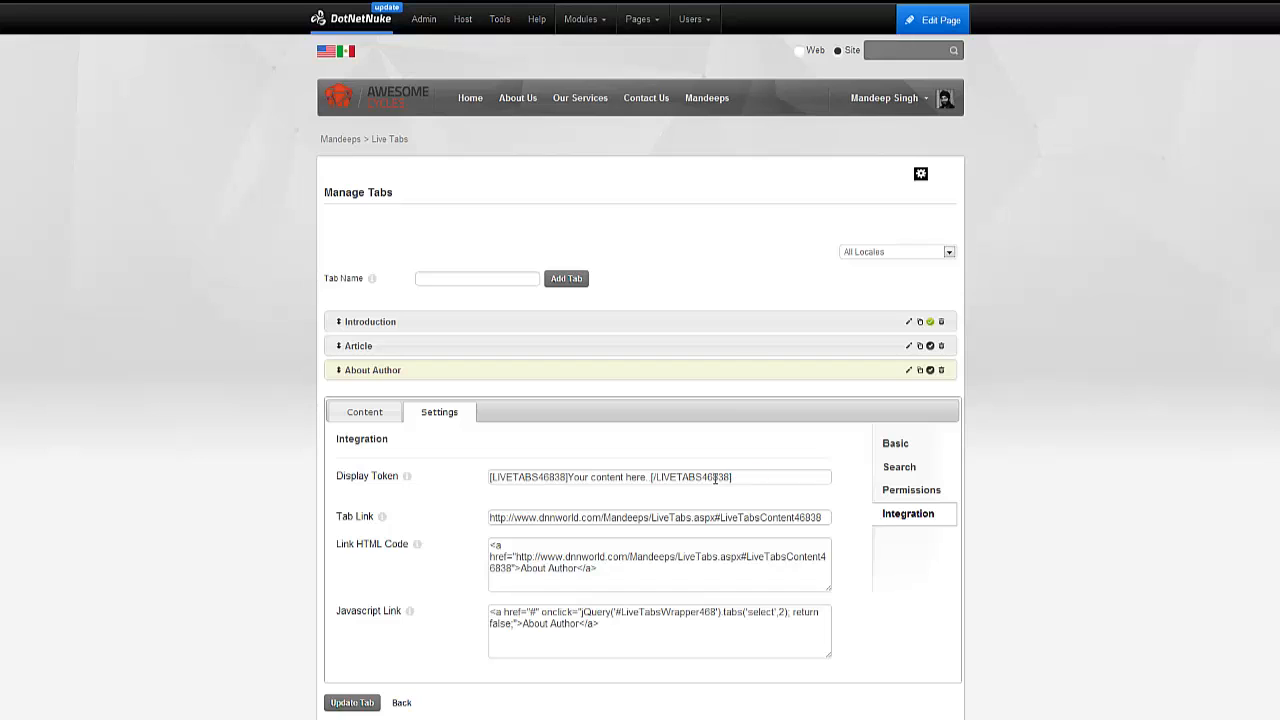
drag(715, 478, 463, 488)
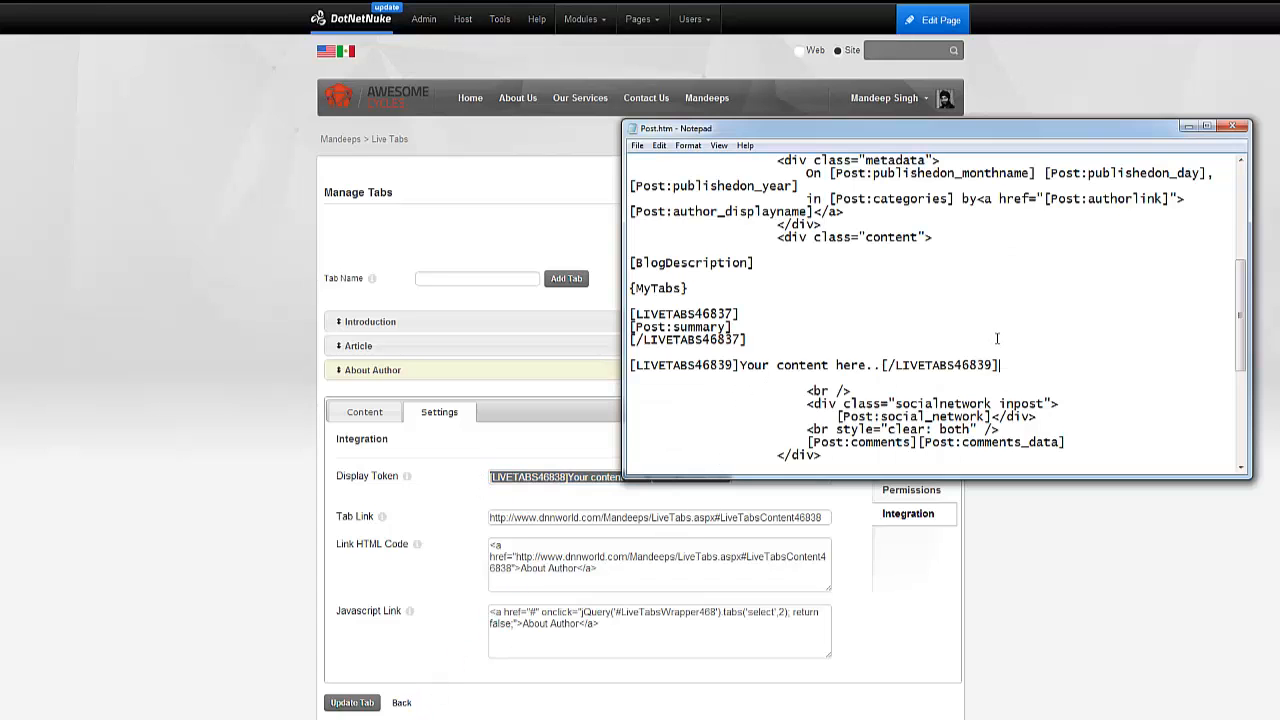
key(Return)
text([LIVETABS46838]Your content here..[/LIVETABS46838])
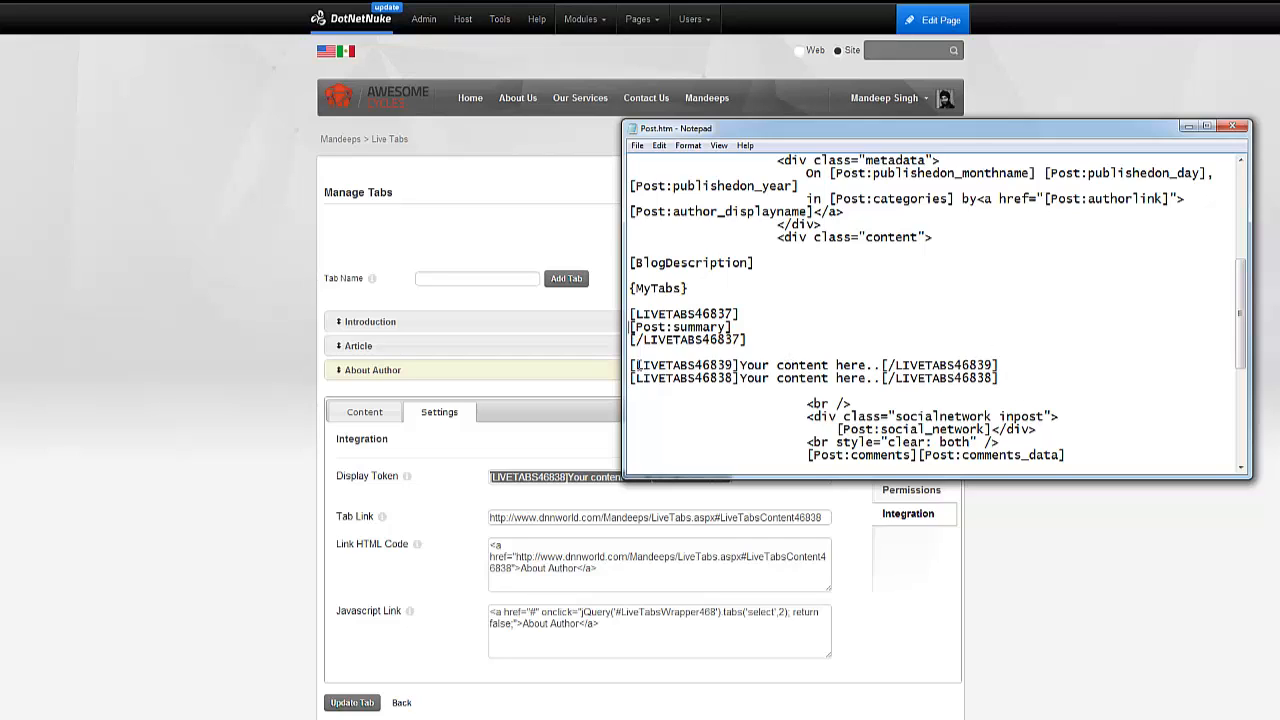
Step: Put the [LIVETABS46837] block on one line directly above the other tab tokens and change its content to [Post:summary_description]
key(Delete)
key(Delete)
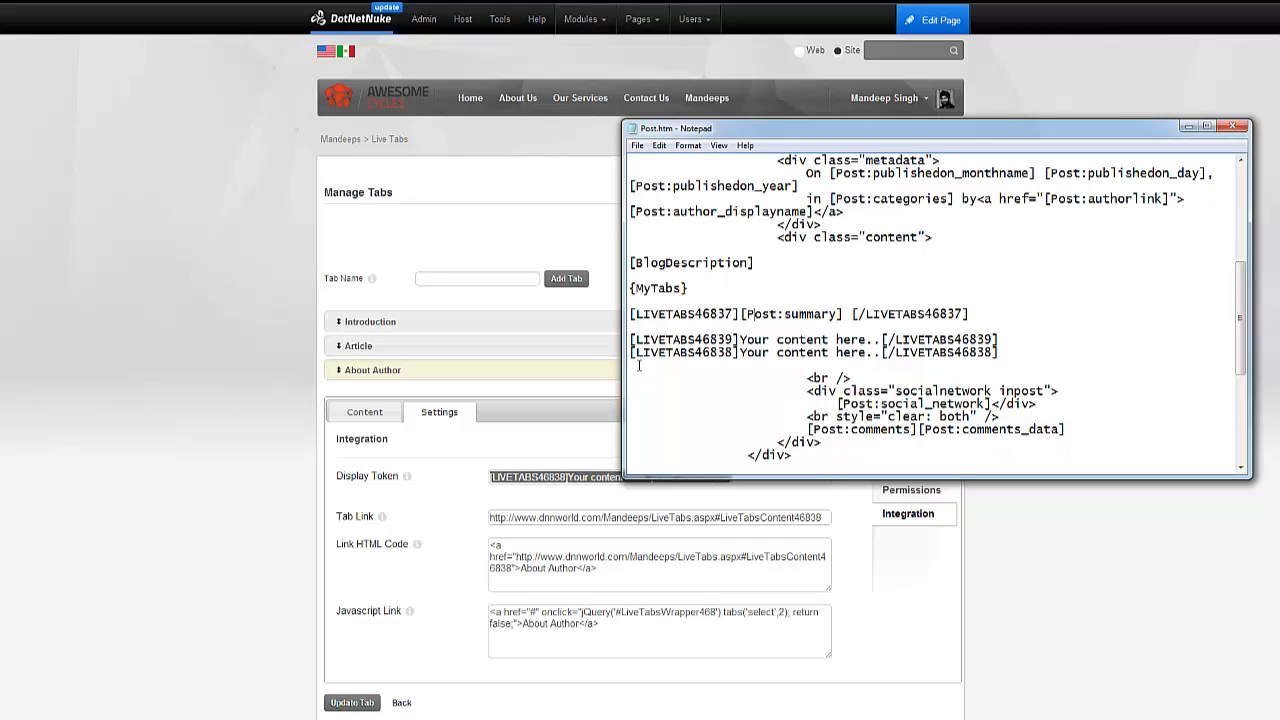
key(Delete)
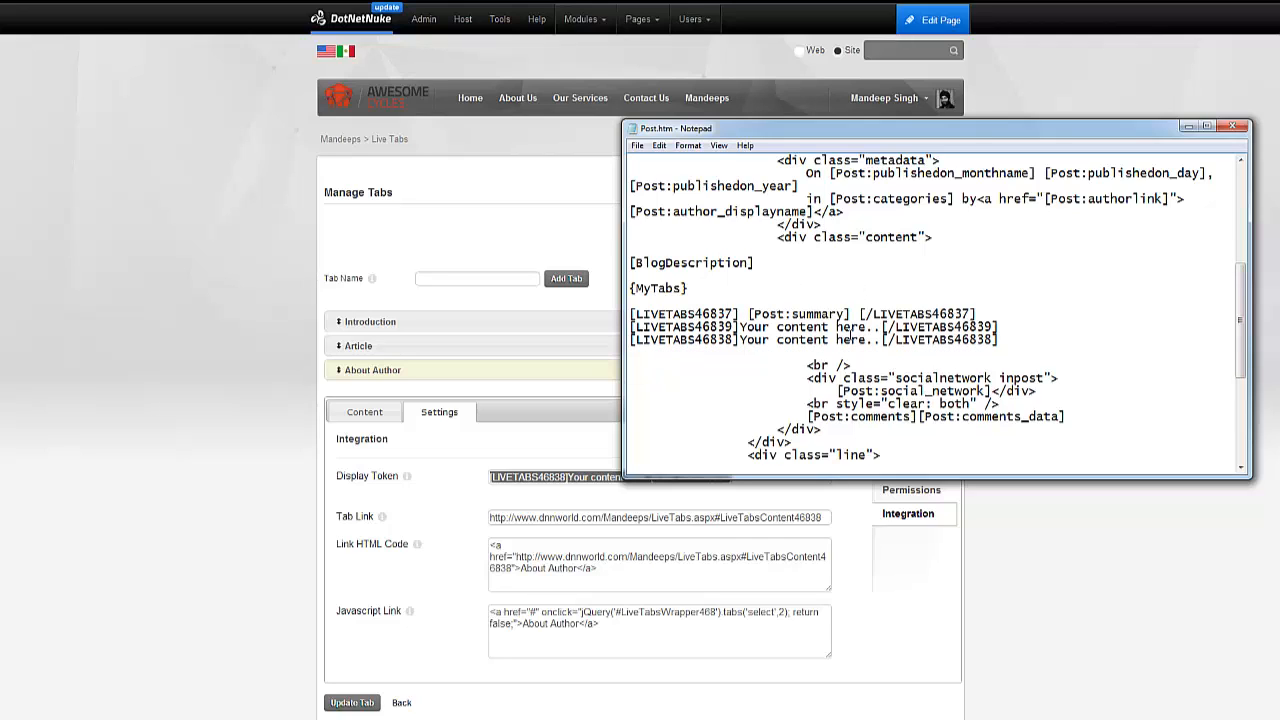
text(_description)
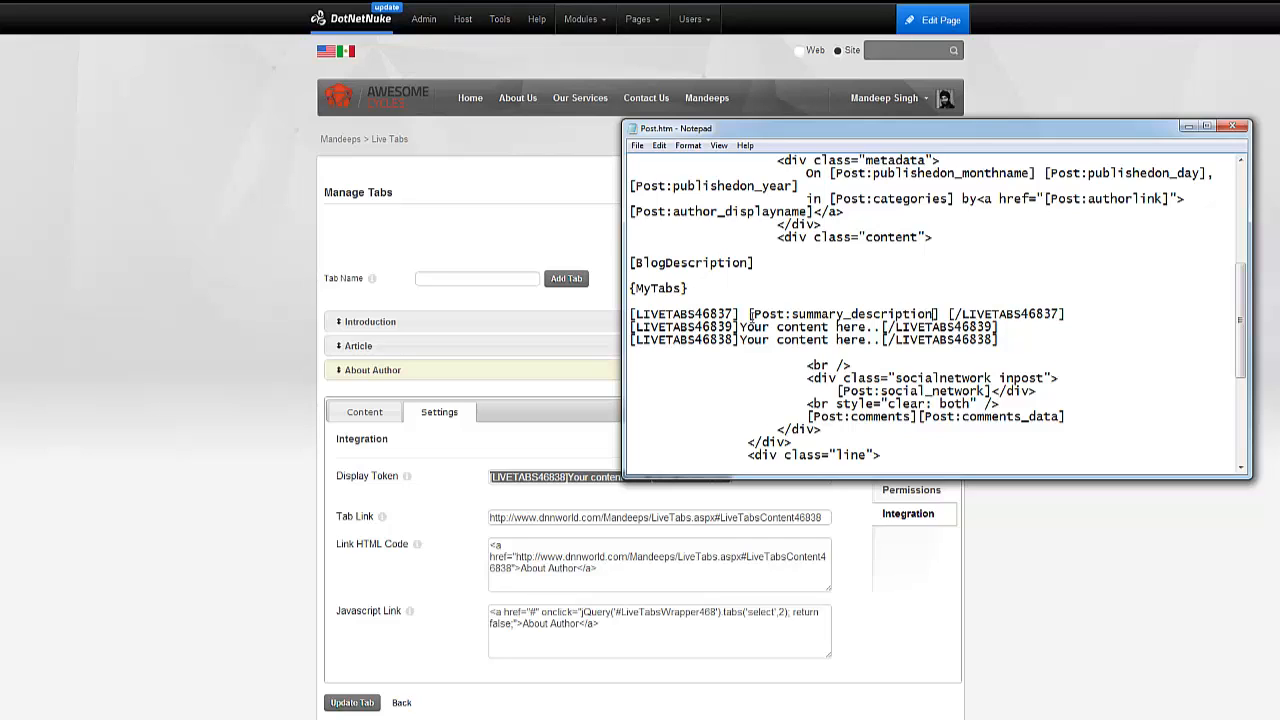
Step: Replace the placeholder text inside the [LIVETABS46839] tokens with [Post:summary_html]
mouse_move(747, 314)
mouse_down()
mouse_move(940, 315)
mouse_move(740, 328)
mouse_up()
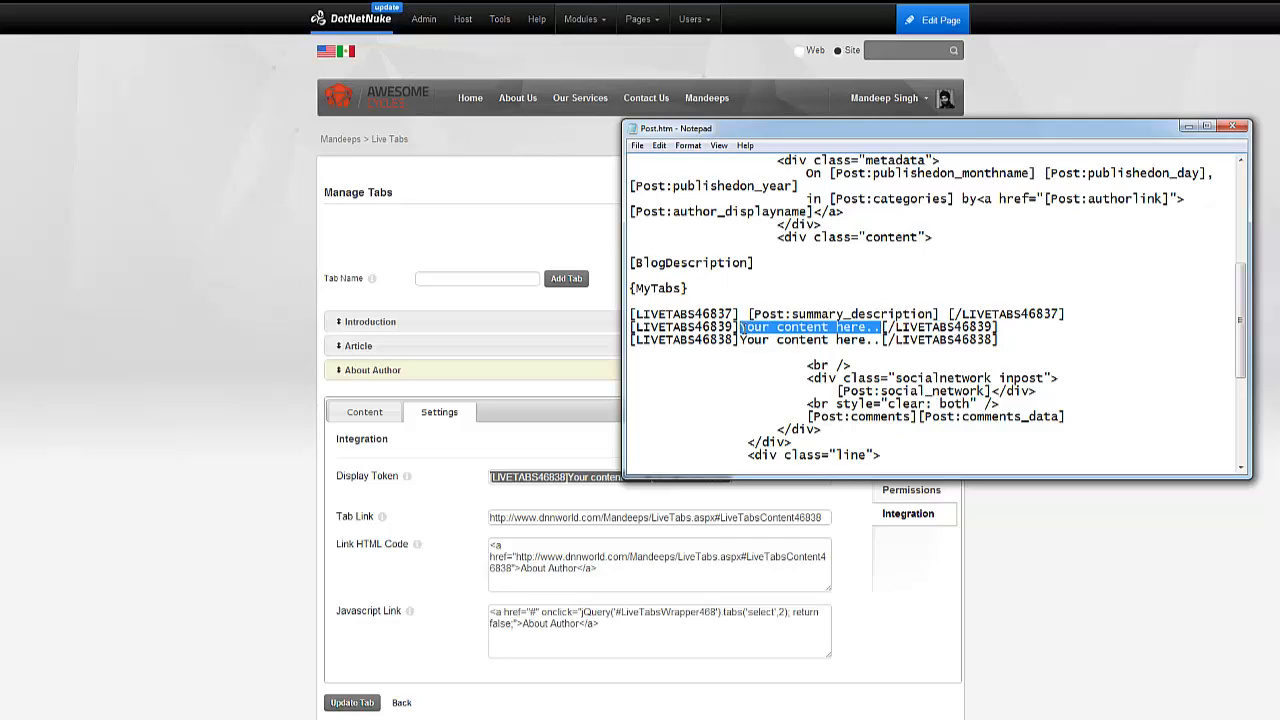
text([Post:summary_description])
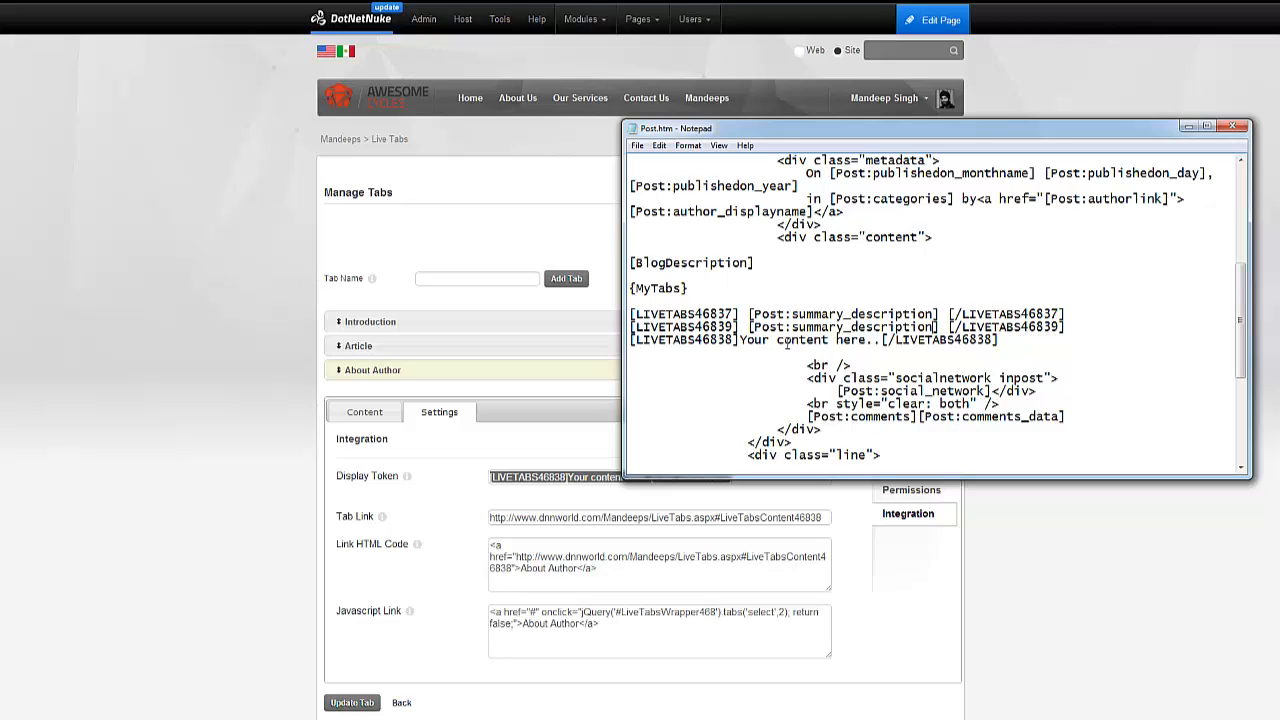
key(shift+Left)
key(shift+Left)
key(shift+Left)
key(shift+Left)
key(shift+Left)
key(shift+Left)
key(shift+Left)
key(shift+Left)
key(shift+Left)
key(shift+Left)
key(shift+Left)
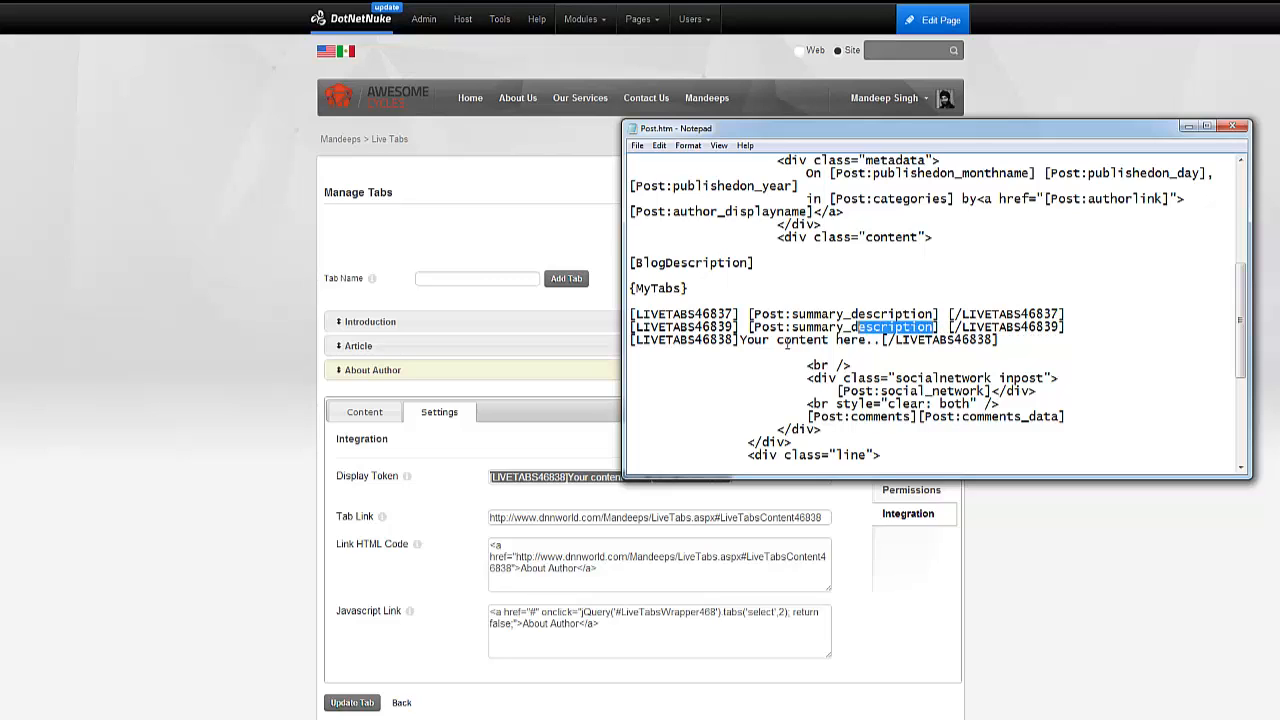
key(shift+Left)
text(html)
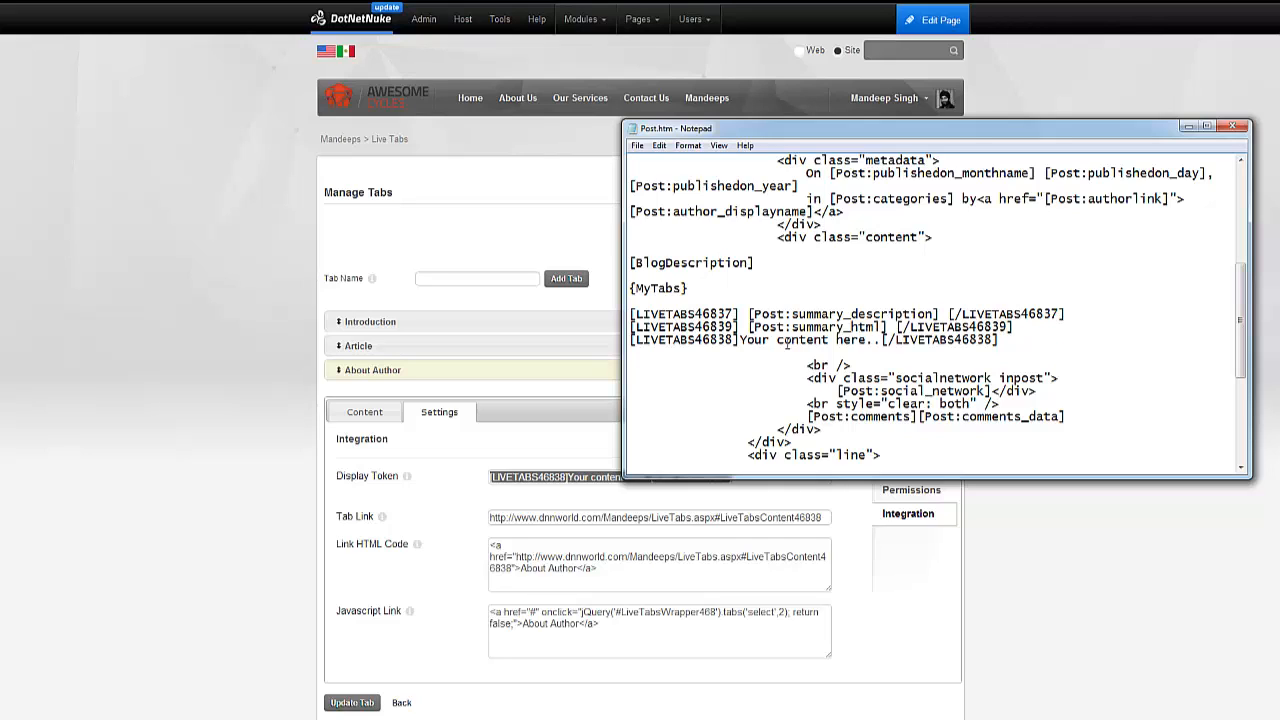
Step: Move [BlogDescription] from above {MyTabs} into the [LIVETABS46838] tokens, replacing the placeholder text
click(741, 340)
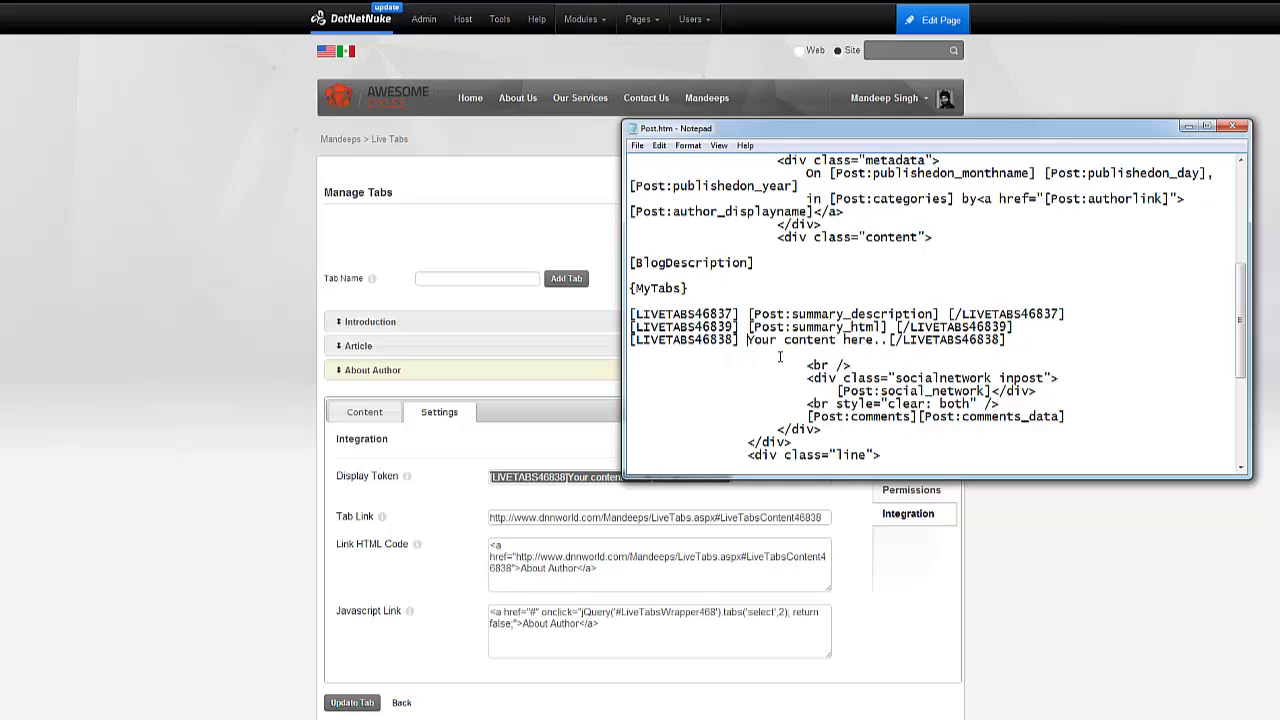
drag(890, 340, 747, 340)
drag(760, 266, 621, 268)
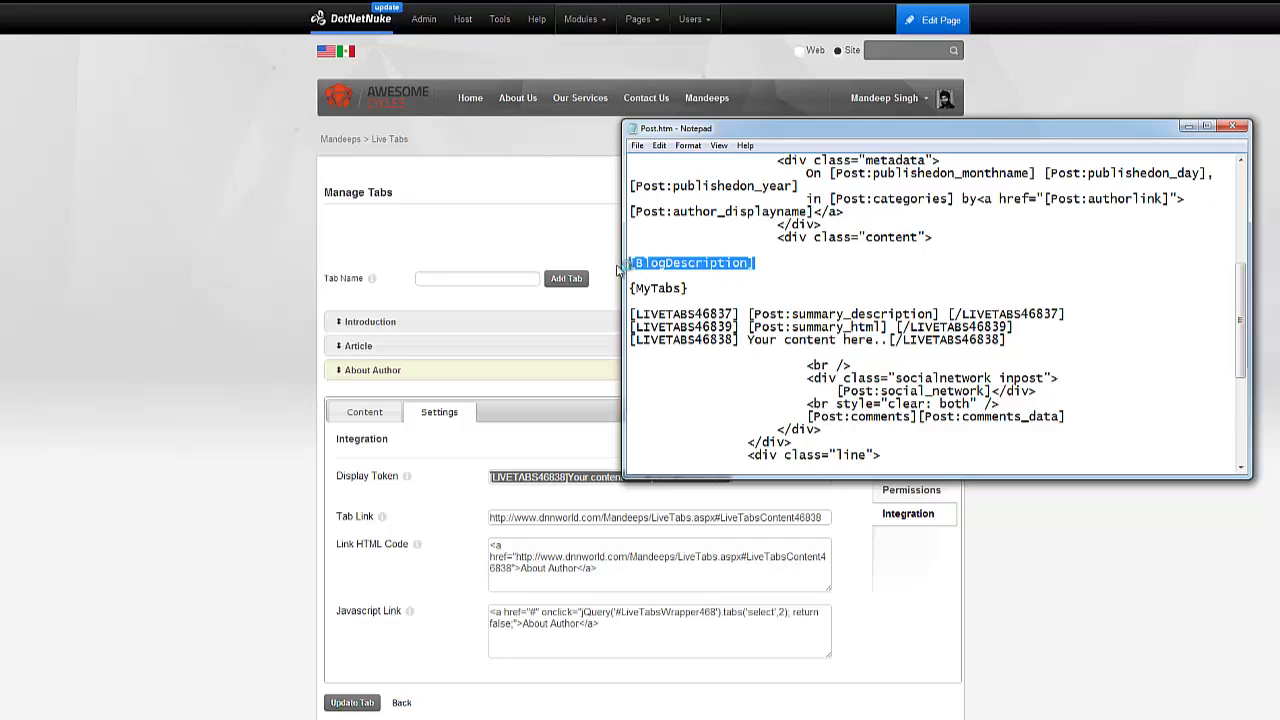
key(ctrl+x)
drag(748, 340, 888, 340)
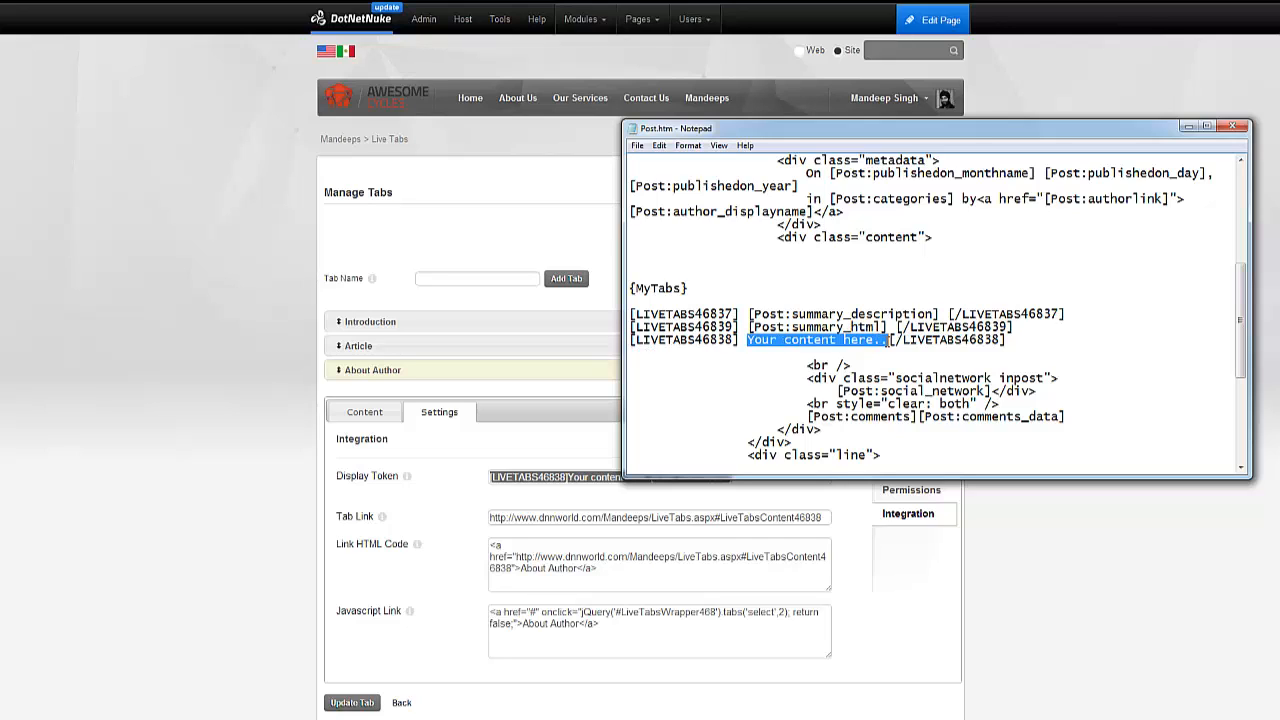
key(ctrl+v)
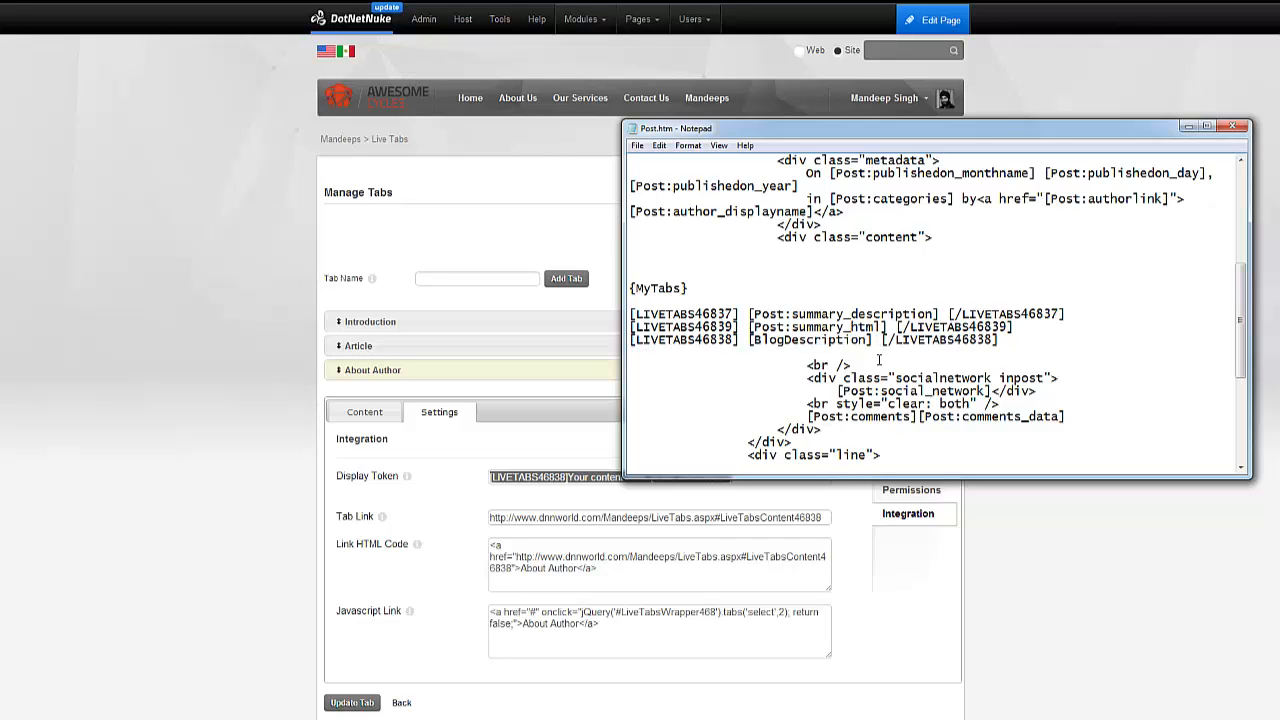
Step: Remove the extra blank lines above {MyTabs}, save Post.htm and move the editor window out of the way
click(740, 274)
key(BackSpace)
key(BackSpace)
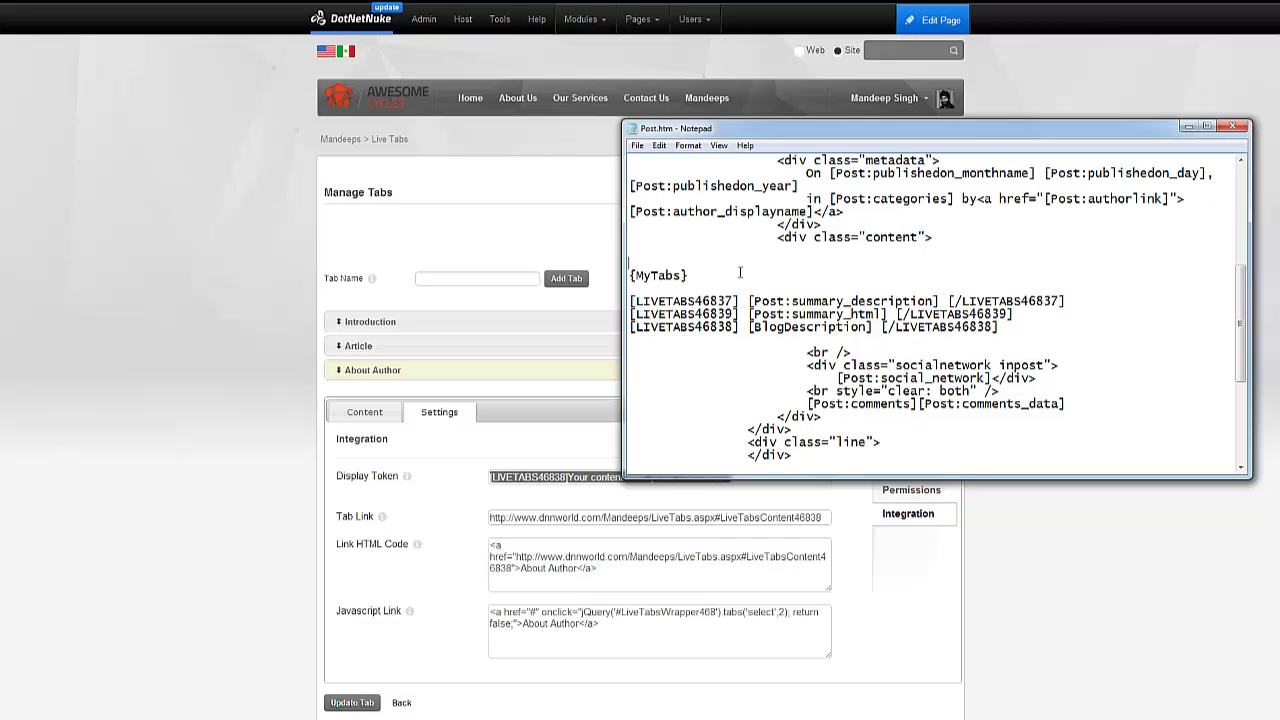
click(637, 145)
click(658, 189)
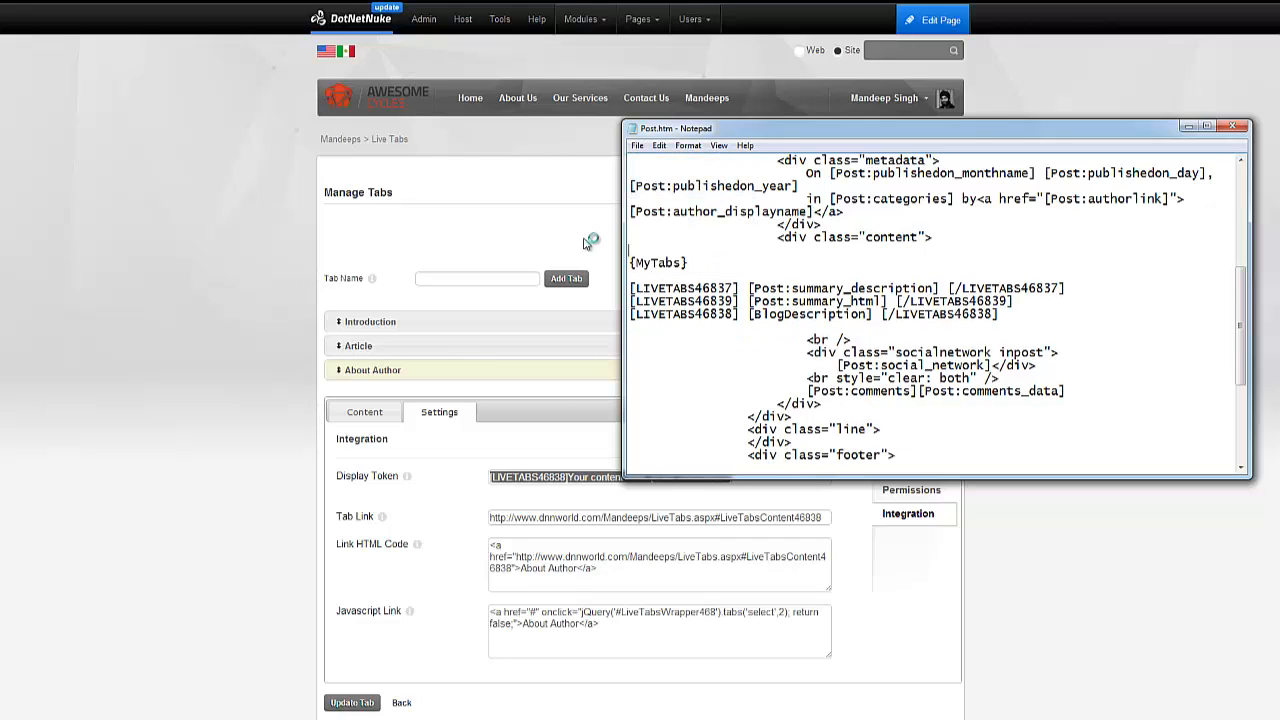
drag(840, 128, 1279, 105)
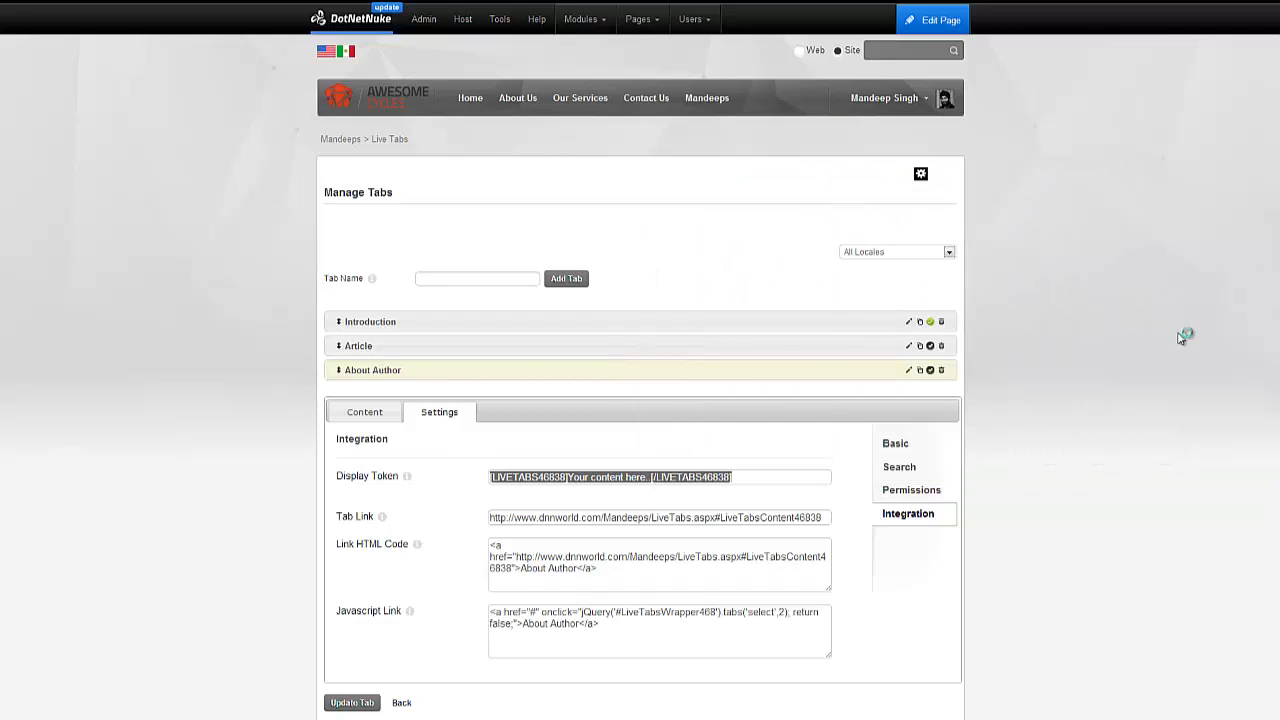
Step: Leave Manage Tabs for the blog page and open the Working With Live Tabs Advanced Mode post
click(401, 703)
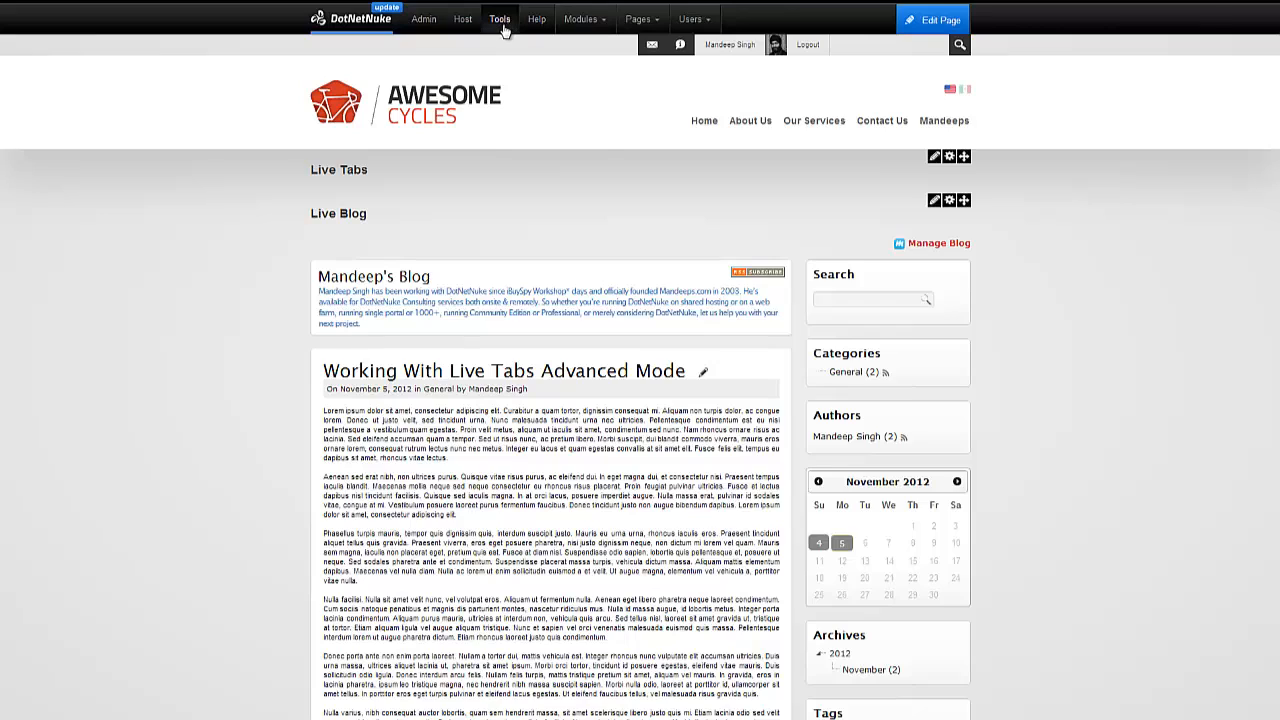
mouse_move(502, 26)
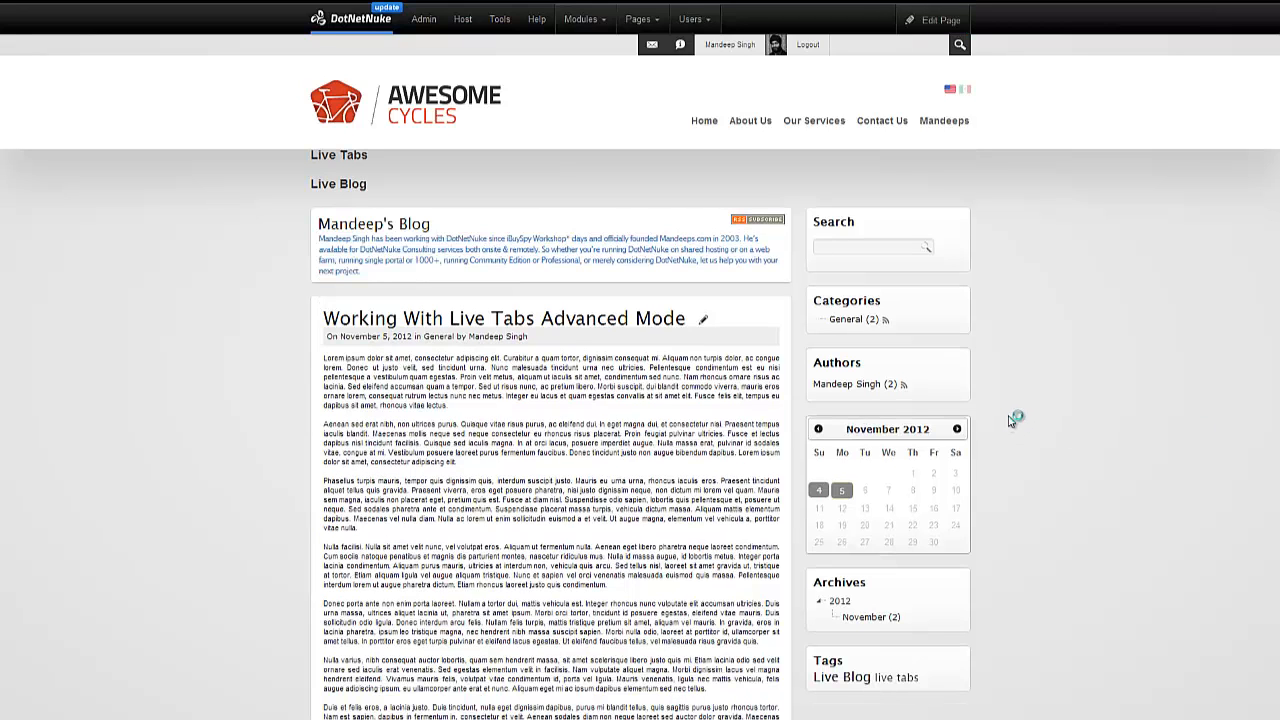
click(588, 323)
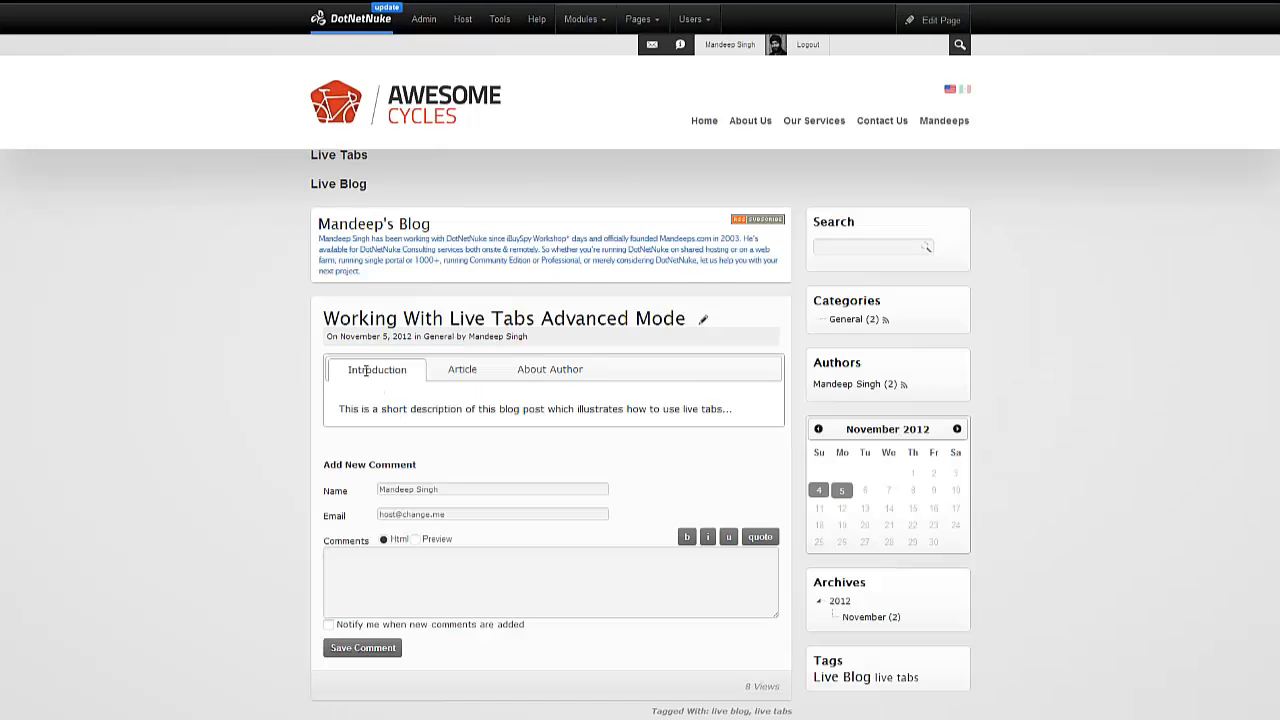
Step: Examine the content of the post's Introduction and Article tabs
drag(340, 409, 722, 410)
click(470, 371)
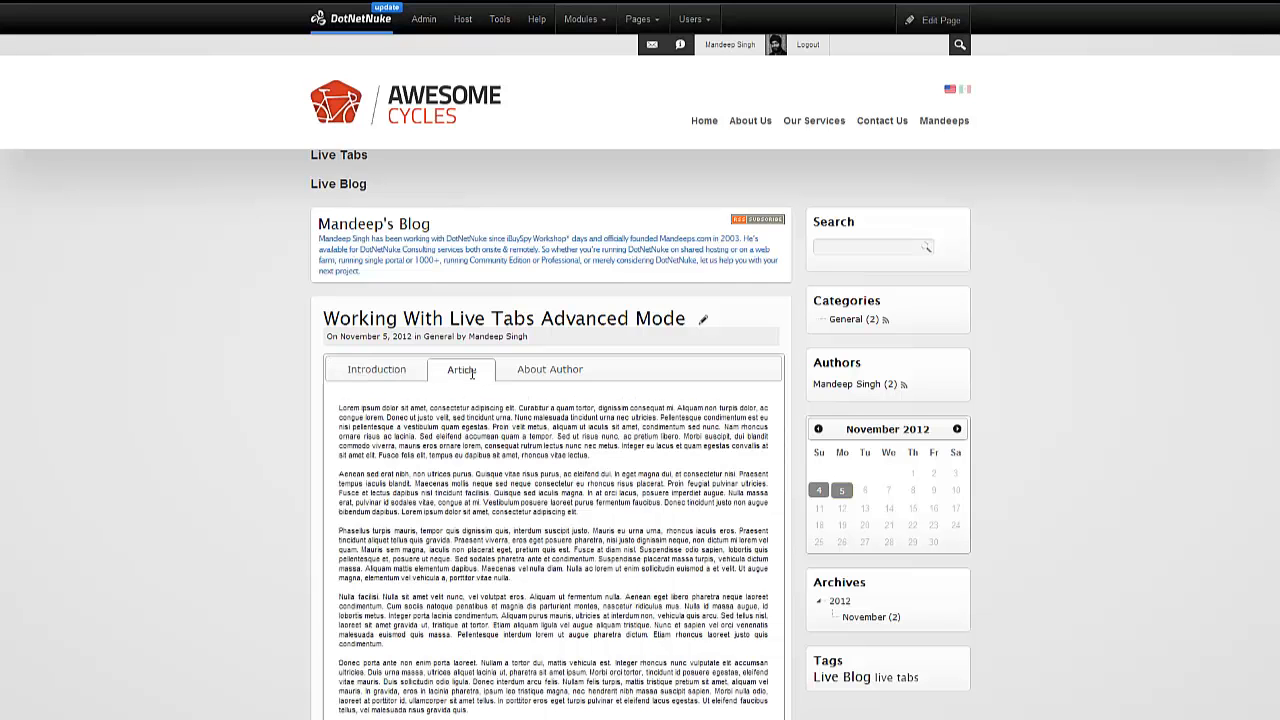
scroll(452, 432, down, 1)
drag(352, 351, 376, 482)
scroll(385, 500, down, 4)
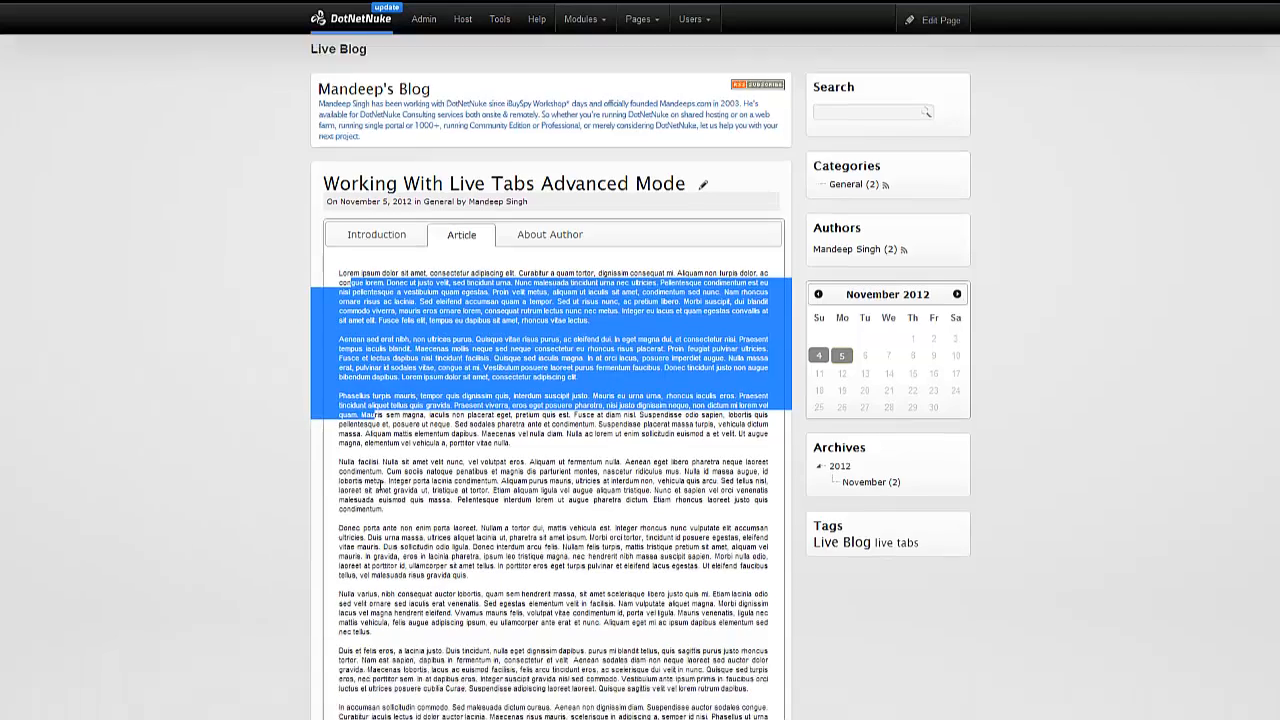
click(439, 571)
scroll(445, 520, up, 5)
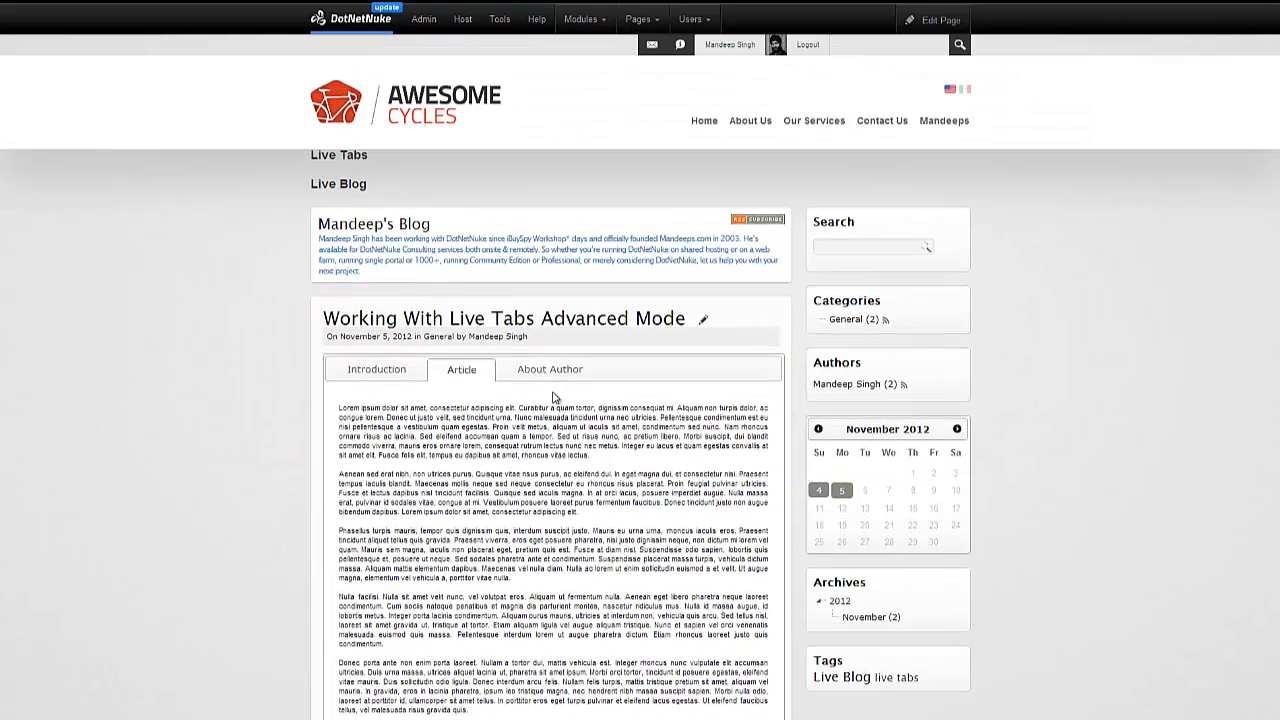
Step: Compare the text in the About Author tab with the blog description above the post
click(555, 372)
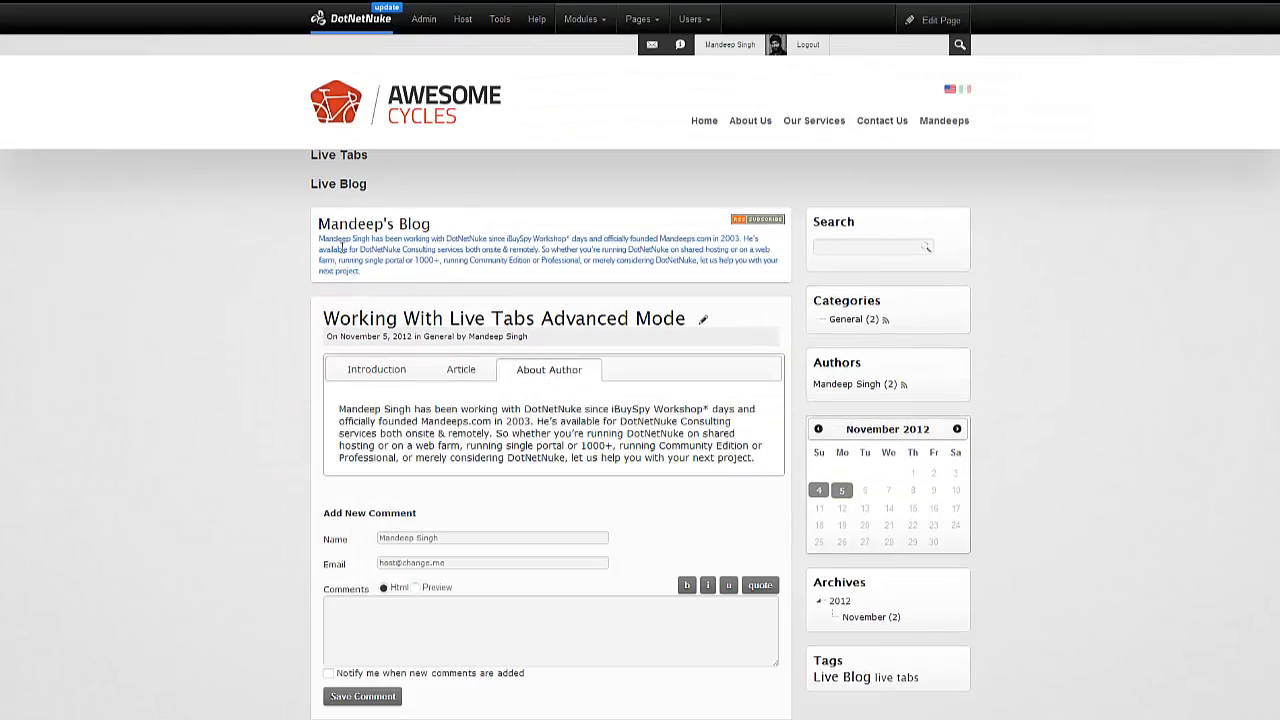
drag(341, 245, 362, 272)
click(371, 408)
drag(345, 410, 712, 446)
click(705, 446)
Step: Return to the Live Tabs page and open the Welcome to Live Blog post
mouse_move(953, 122)
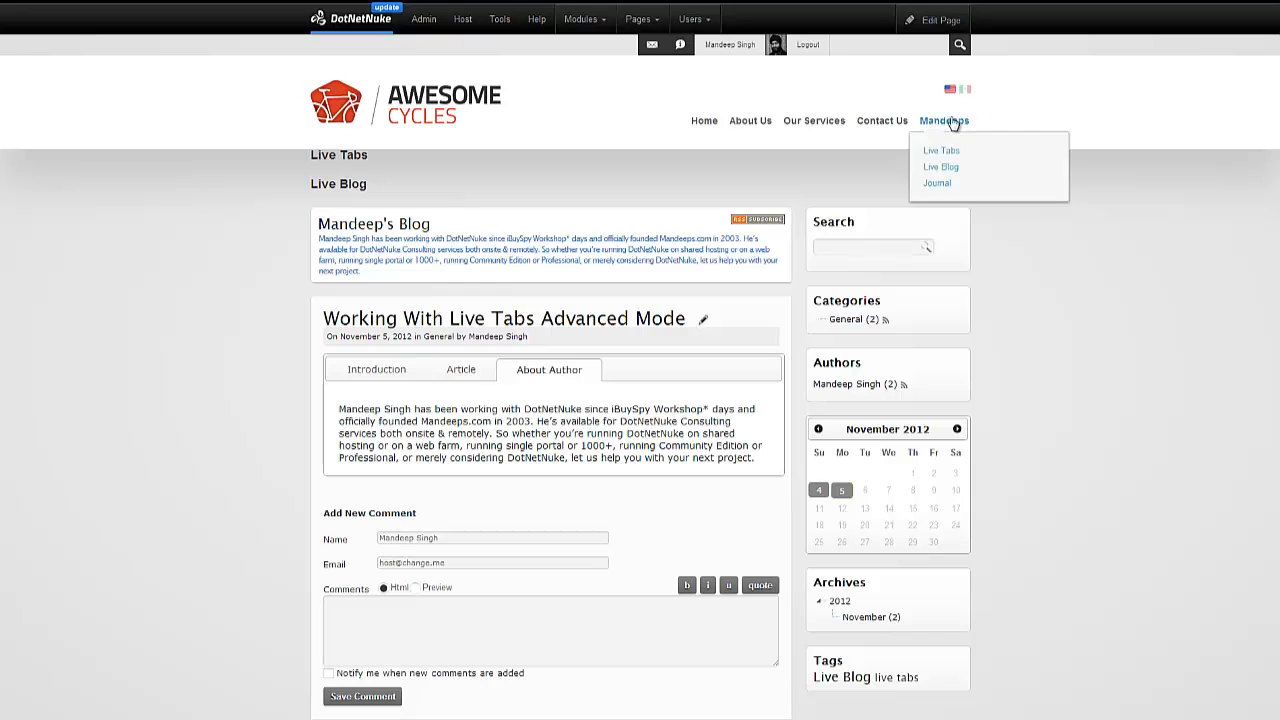
mouse_move(947, 155)
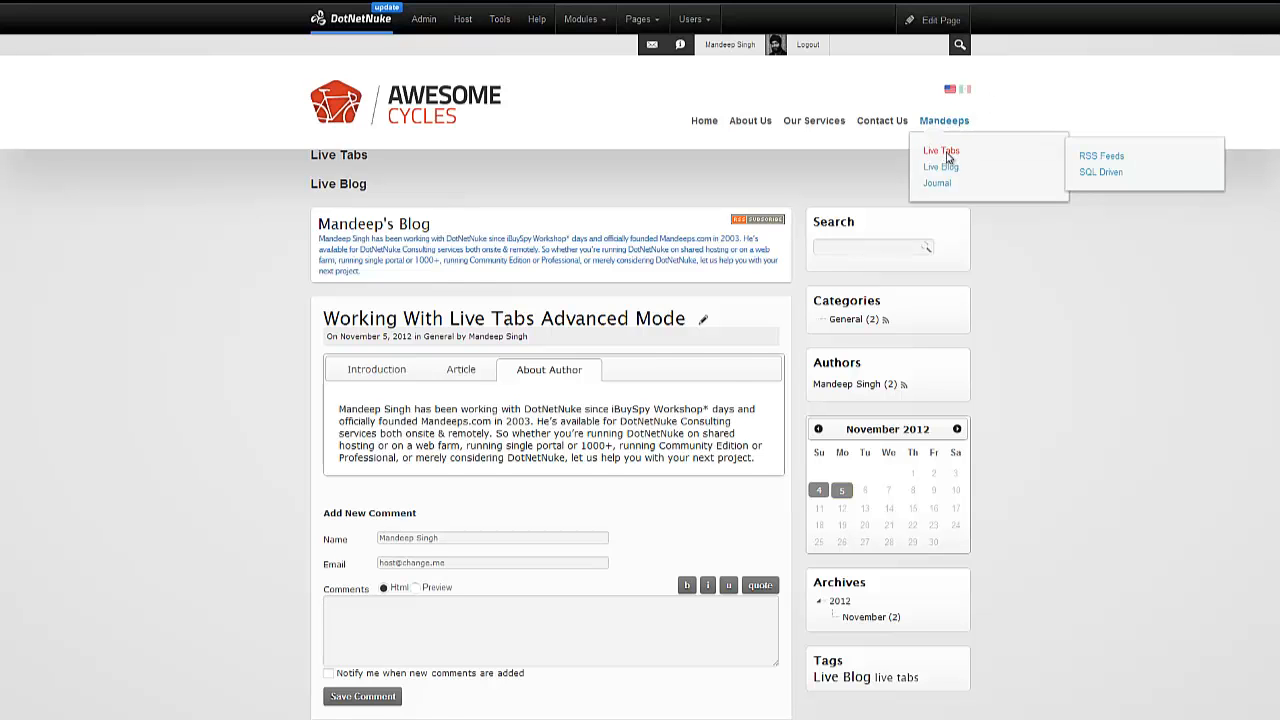
click(948, 158)
scroll(1010, 368, down, 12)
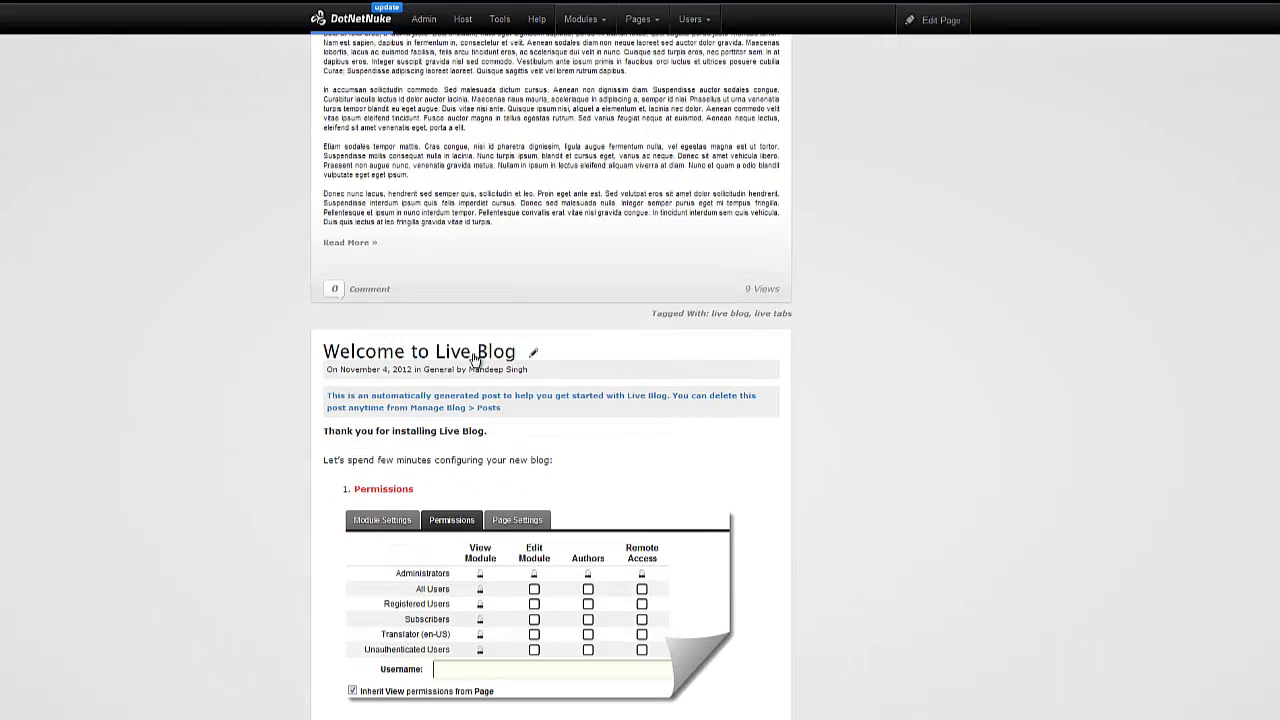
click(474, 358)
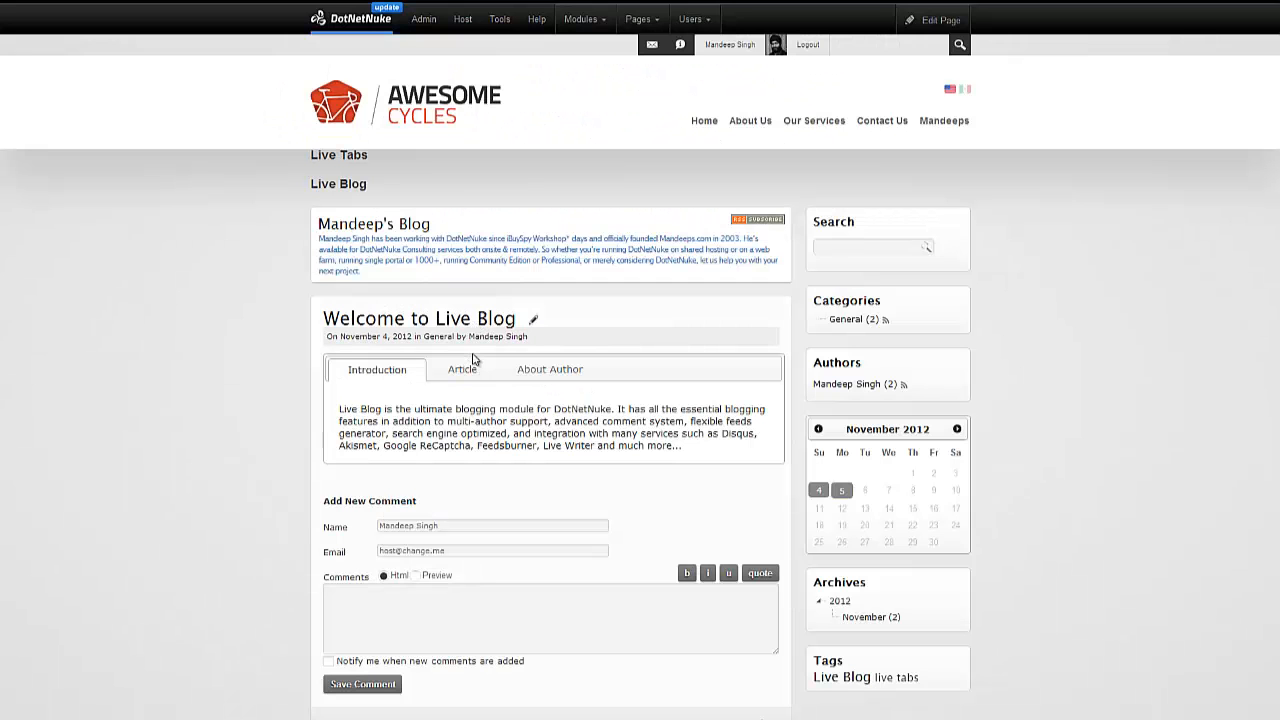
Step: Examine the Introduction and Article tabs of the Welcome to Live Blog post through to the end of the article
drag(340, 410, 452, 438)
click(462, 378)
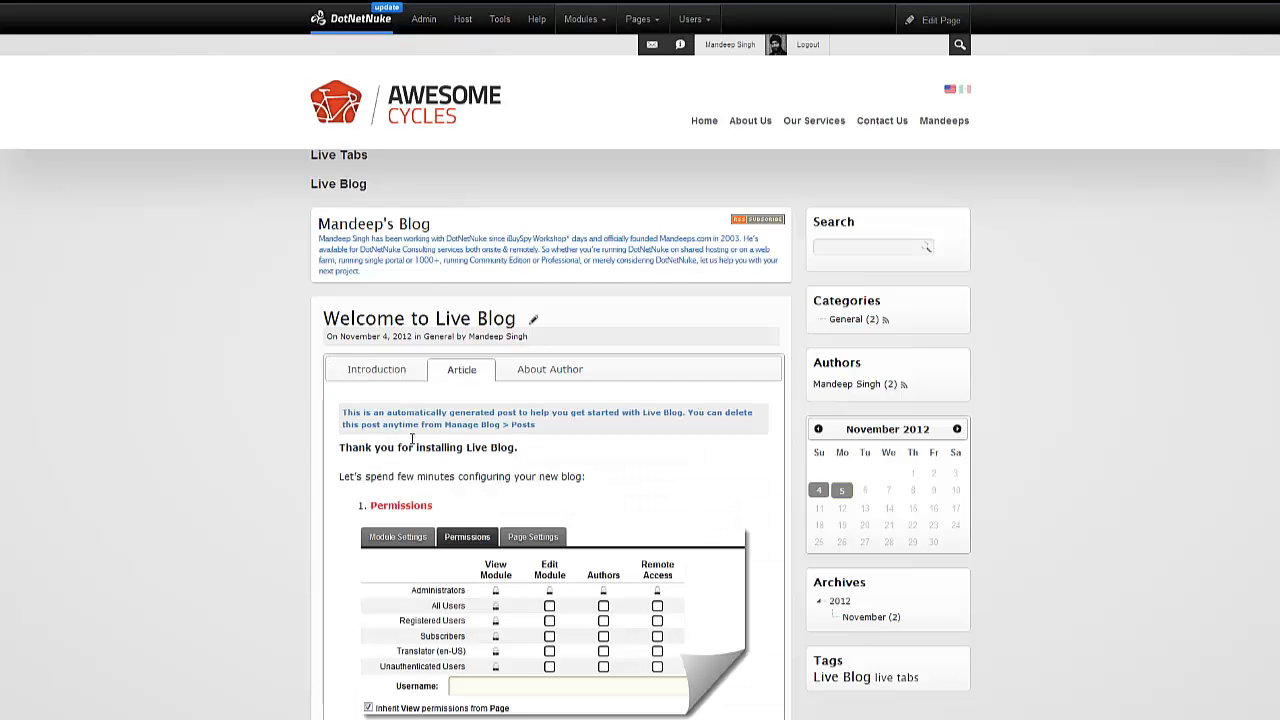
scroll(416, 470, down, 10)
scroll(420, 437, down, 5)
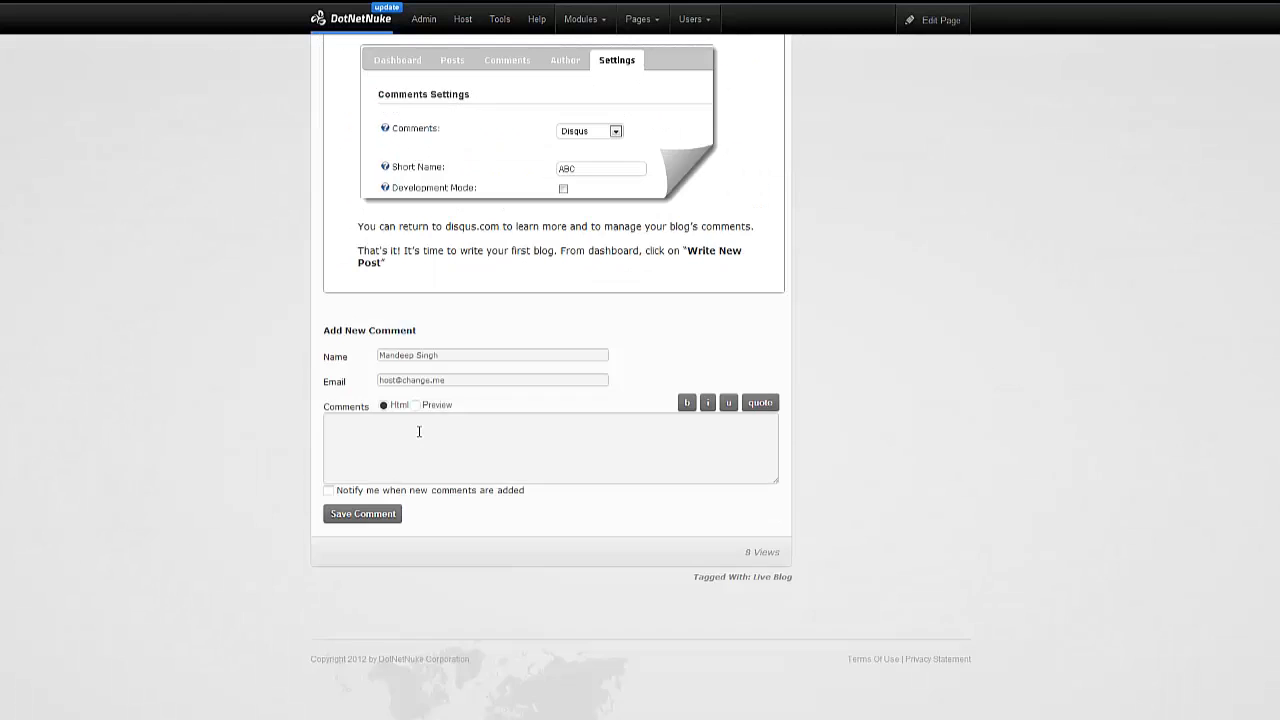
Step: Read the About Author tab of the Welcome to Live Blog post, then return to its Introduction tab
scroll(420, 435, up, 15)
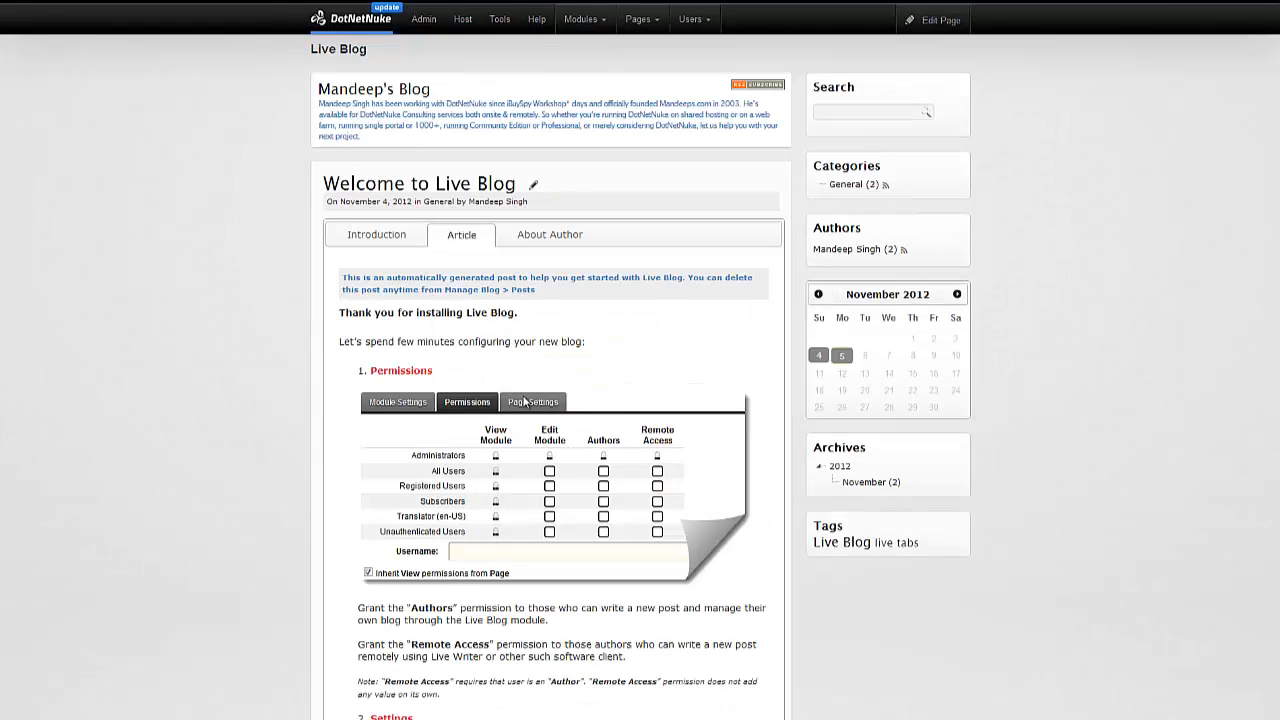
click(550, 236)
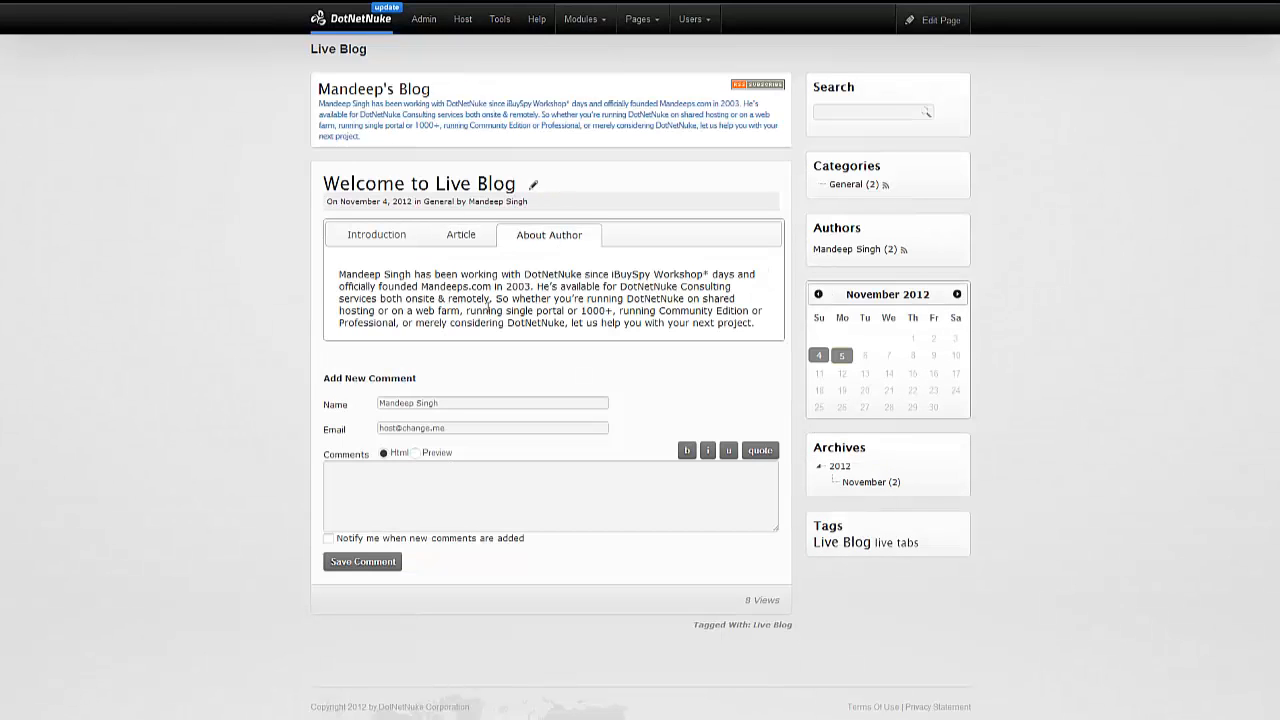
drag(759, 325, 338, 282)
click(290, 288)
click(355, 234)
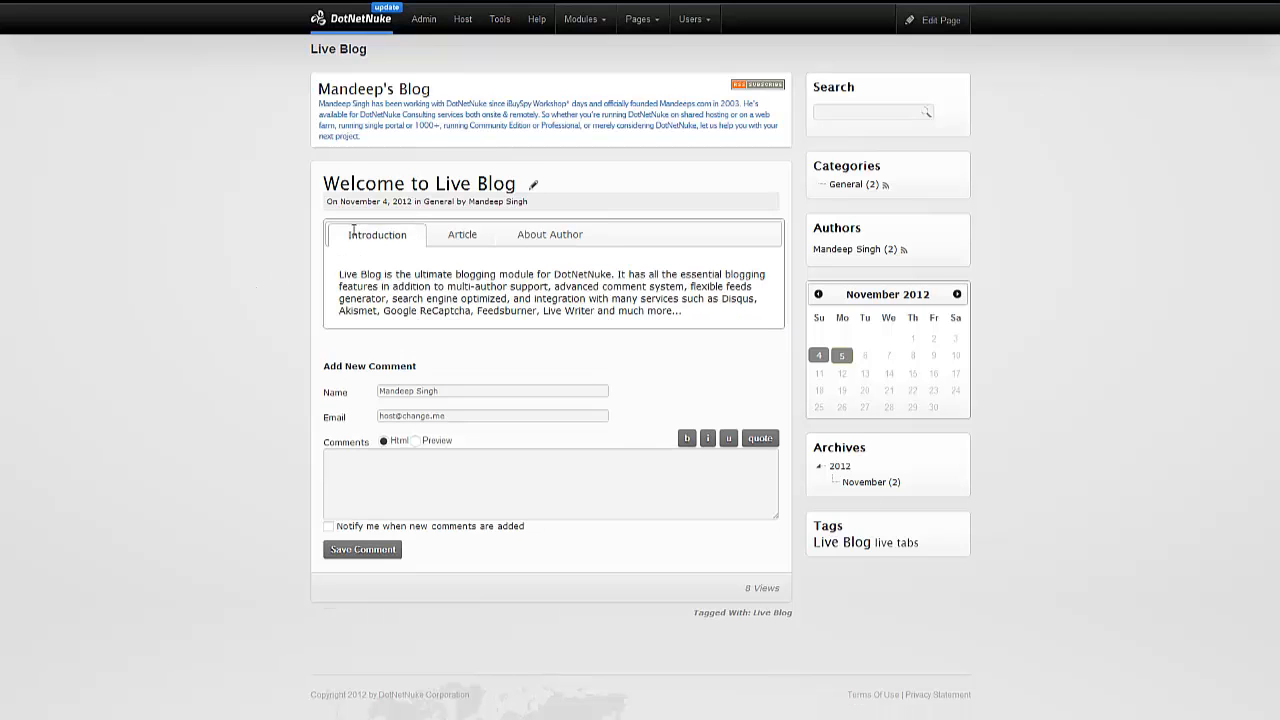
Step: Go back to the Live Tabs page under Mandeeps in the site navigation
scroll(353, 230, up, 1)
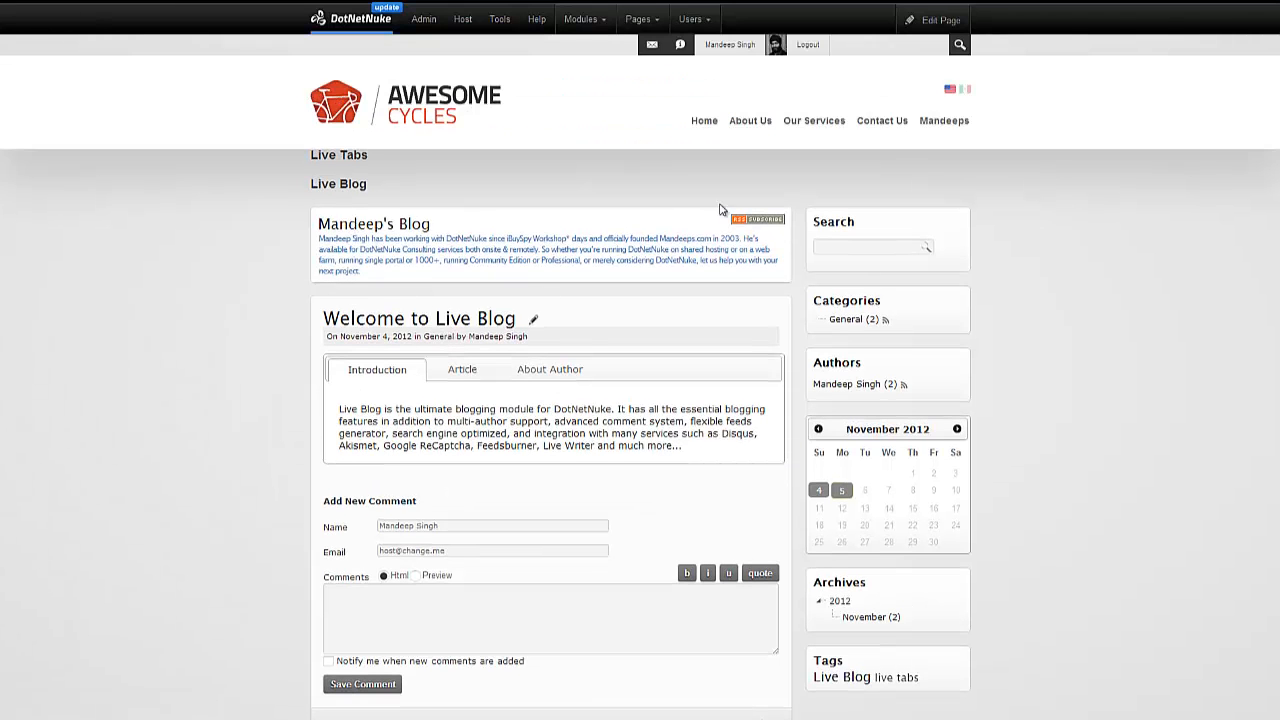
mouse_move(935, 128)
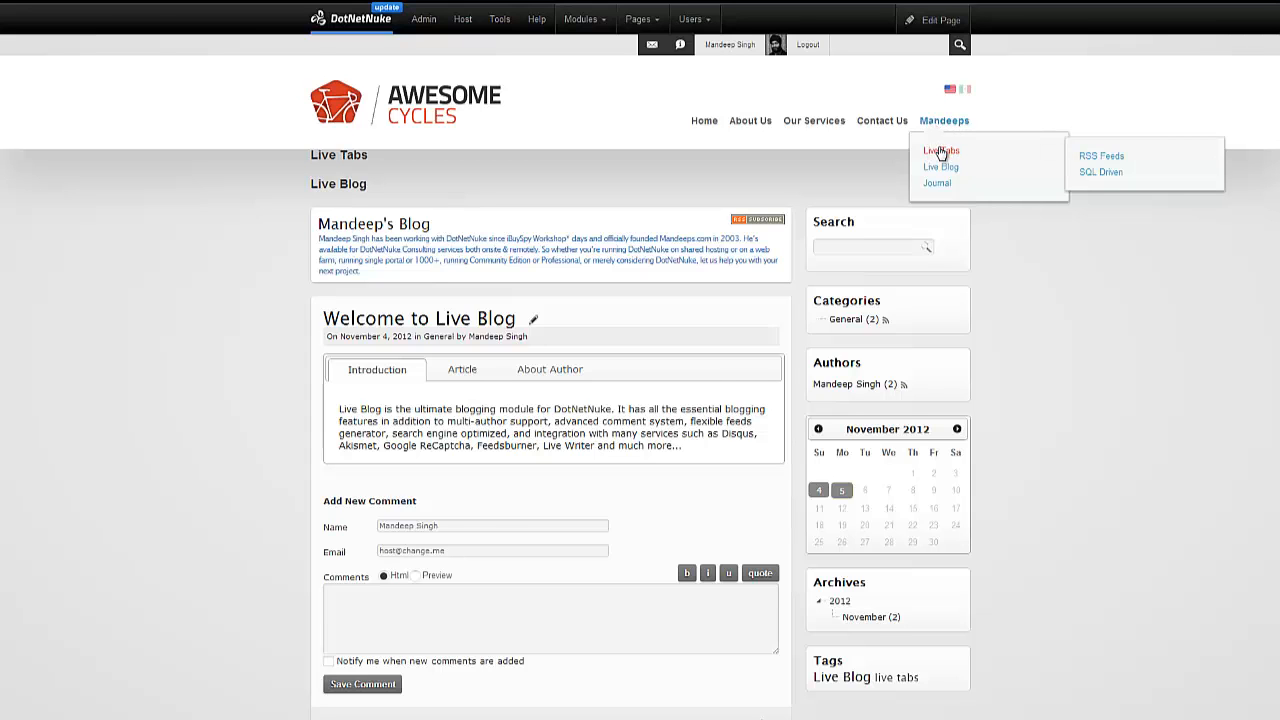
click(941, 153)
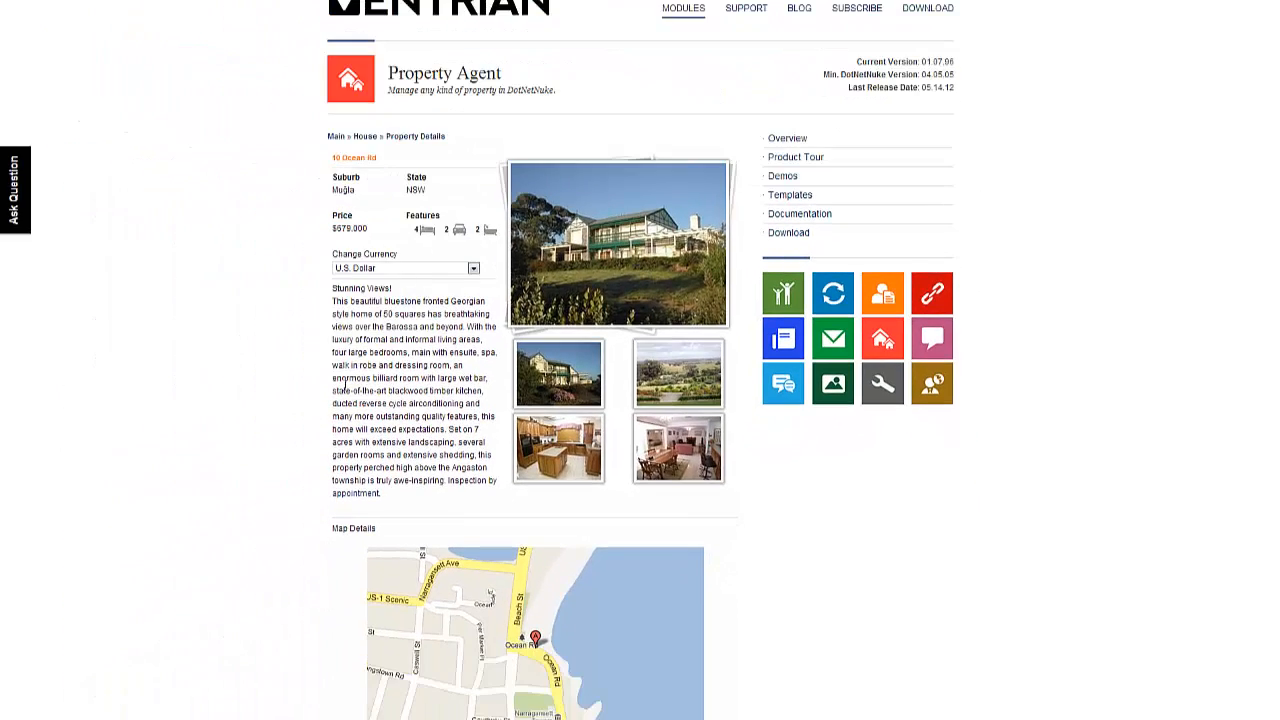
Step: Examine the Property Agent demo's property details page, including the description, photos, map, agent details and More Information form
scroll(350, 425, down, 2)
scroll(430, 465, down, 2)
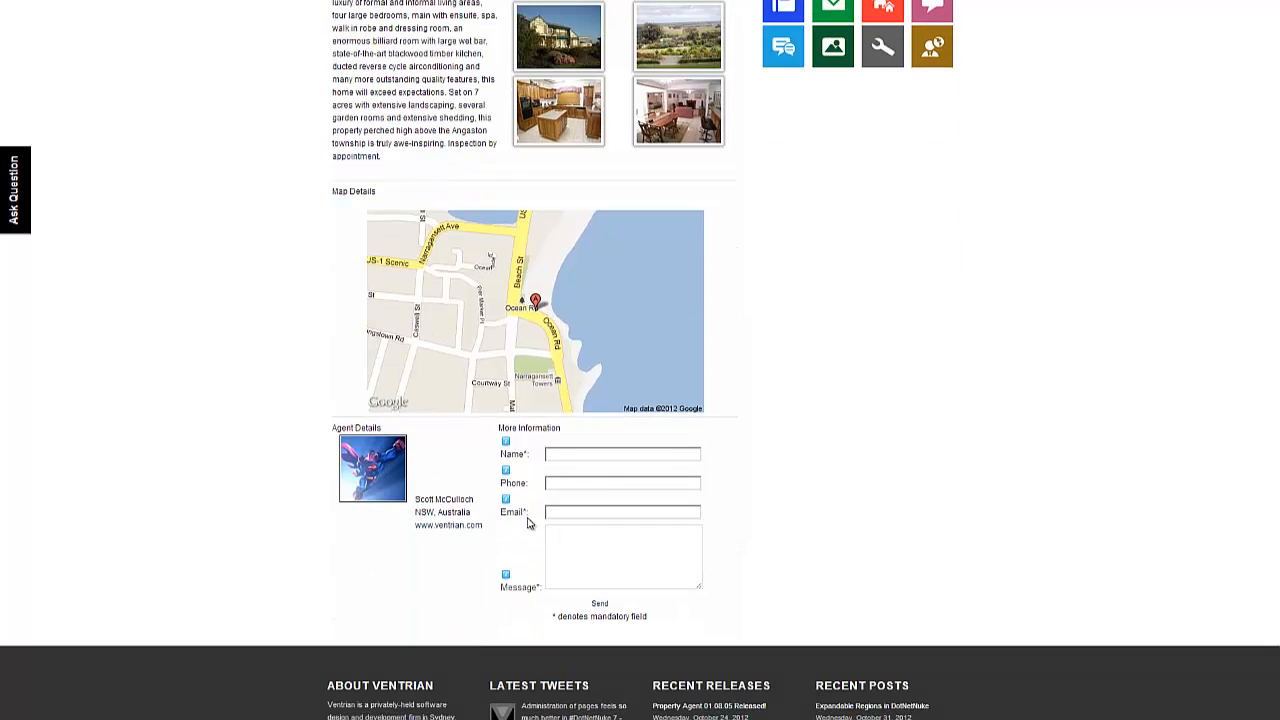
scroll(527, 482, up, 3)
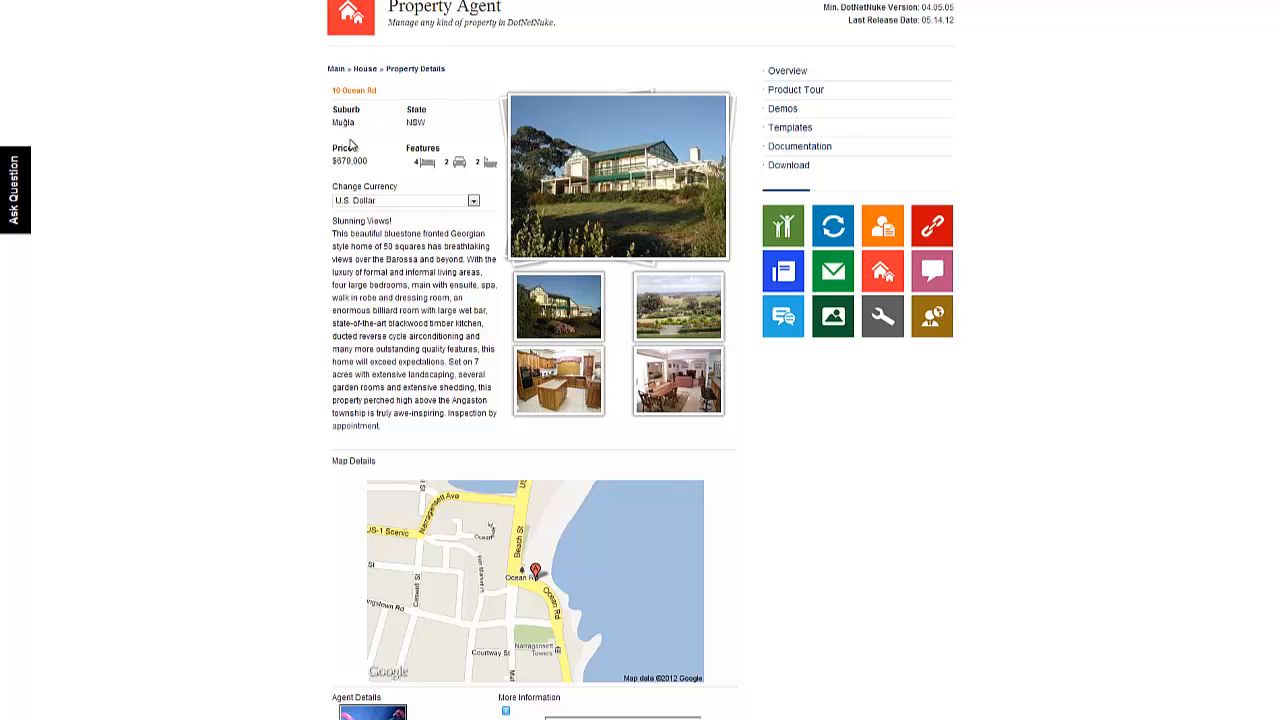
scroll(440, 397, down, 3)
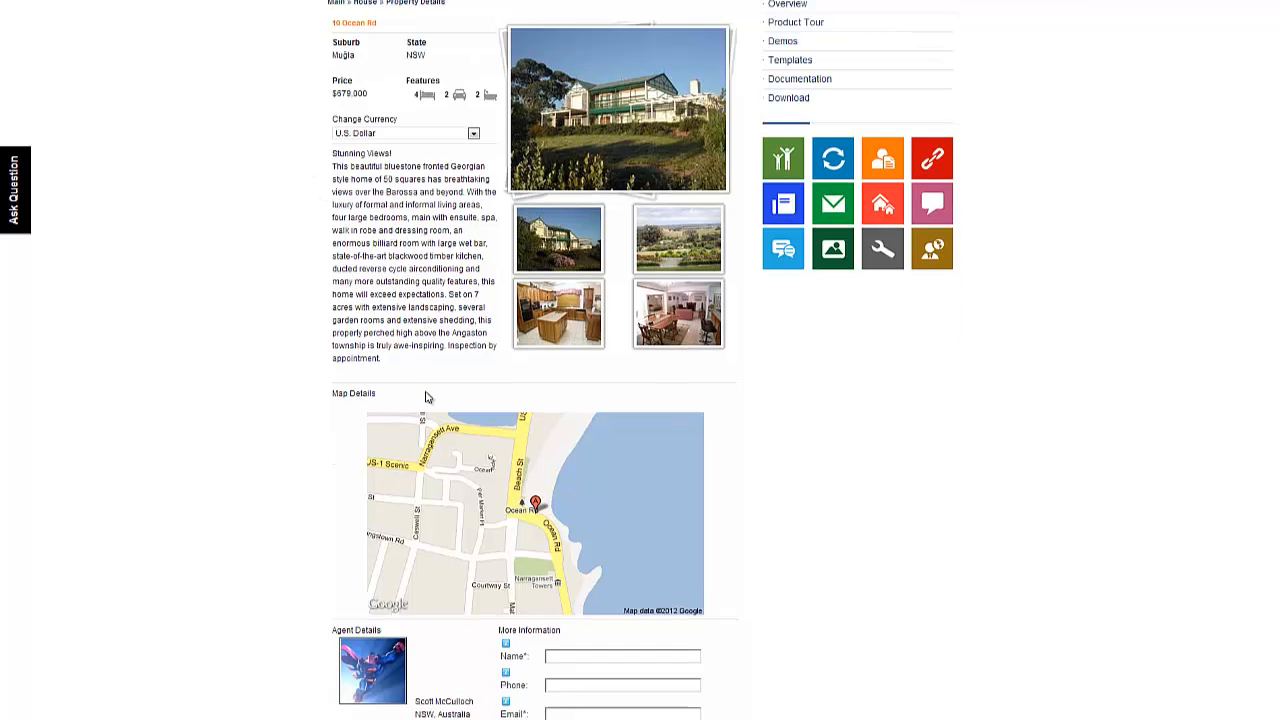
scroll(325, 125, up, 5)
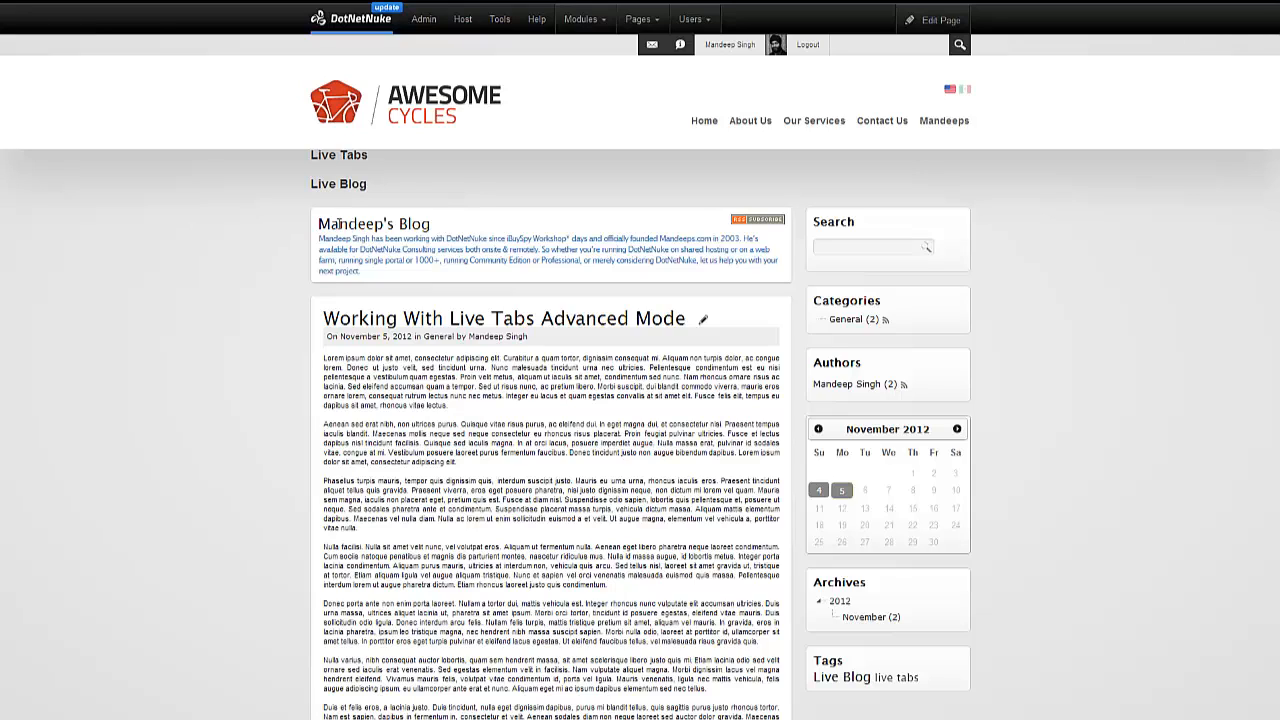
Step: Look over the post list on the Live Tabs page and open the Working With Live Tabs Advanced Mode post
drag(366, 154, 308, 162)
scroll(307, 162, down, 5)
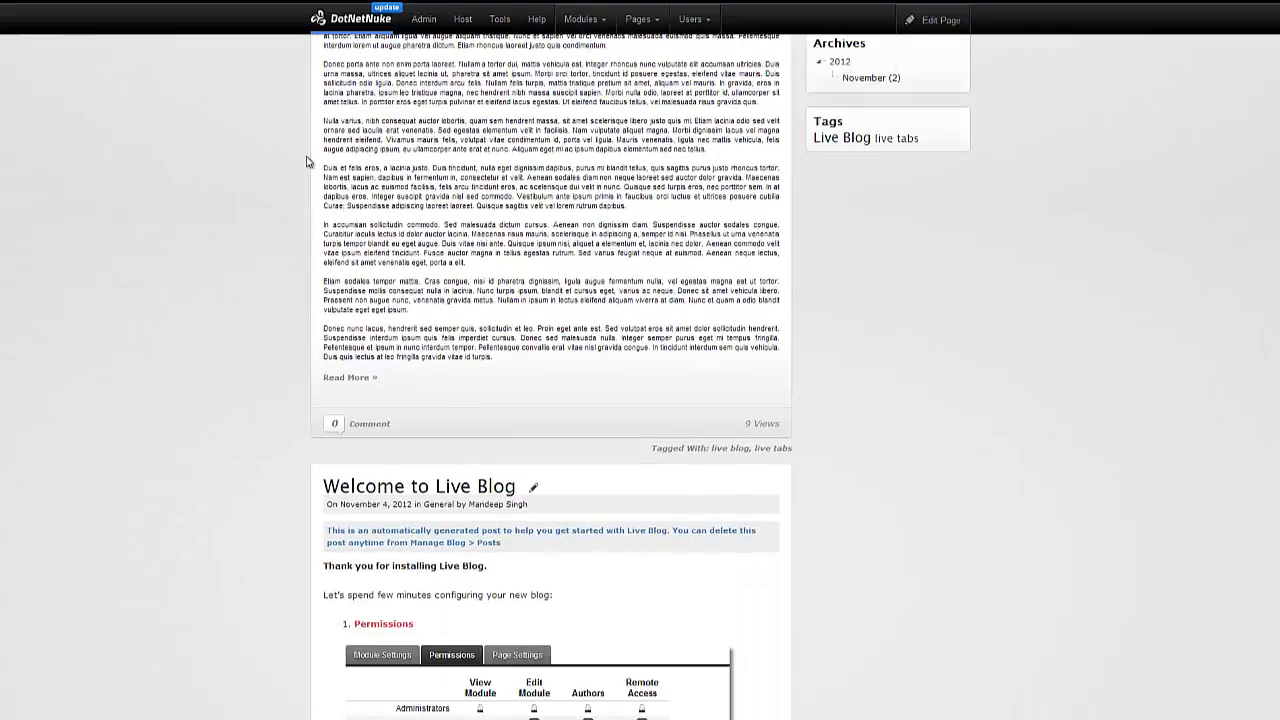
scroll(307, 162, up, 5)
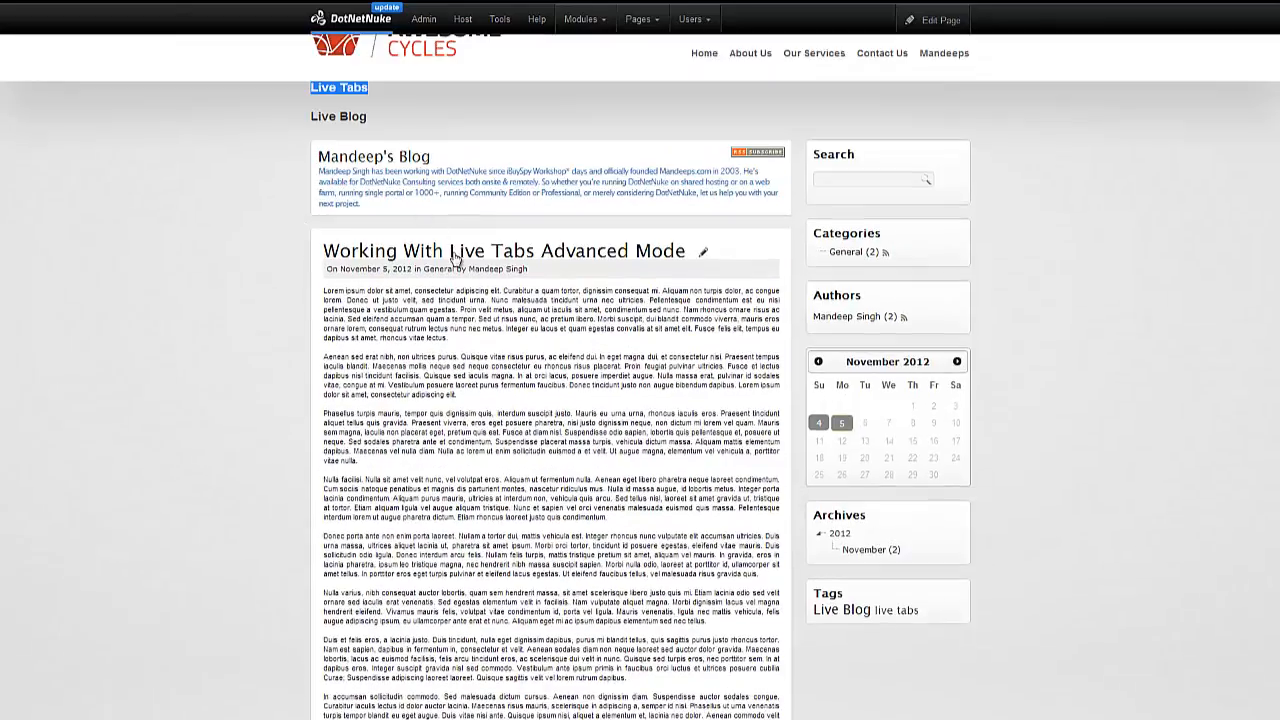
click(455, 258)
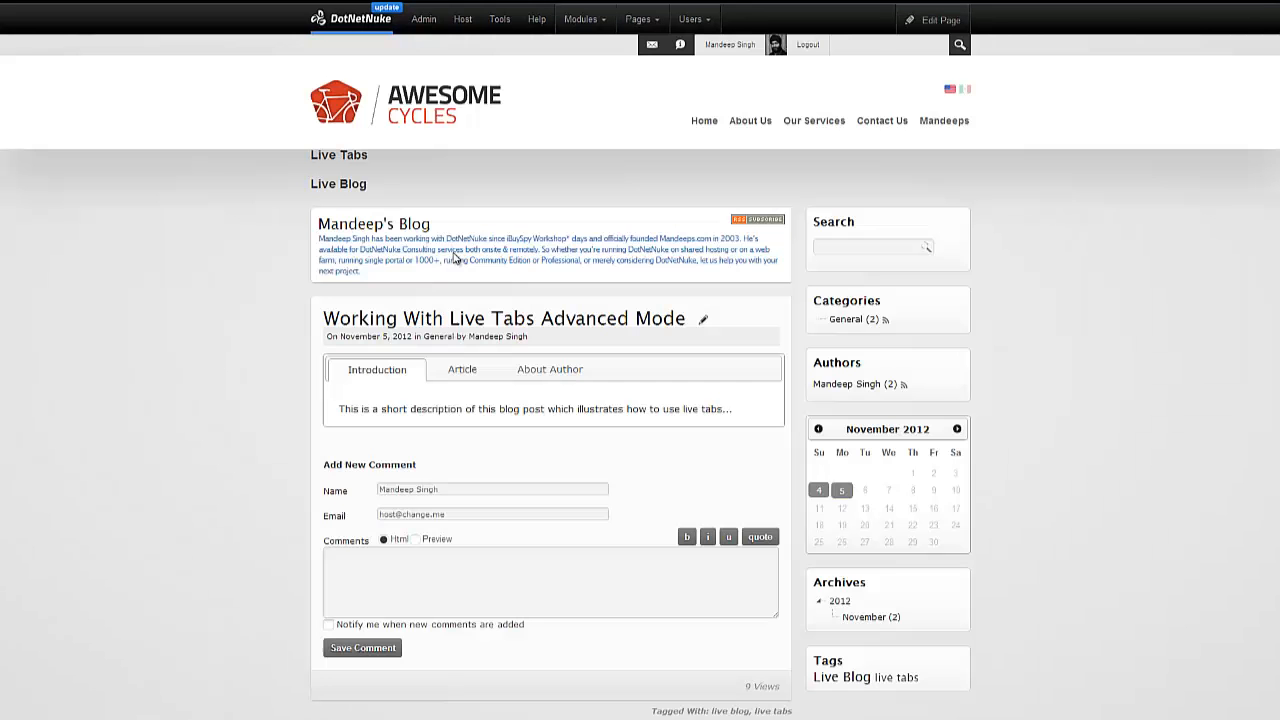